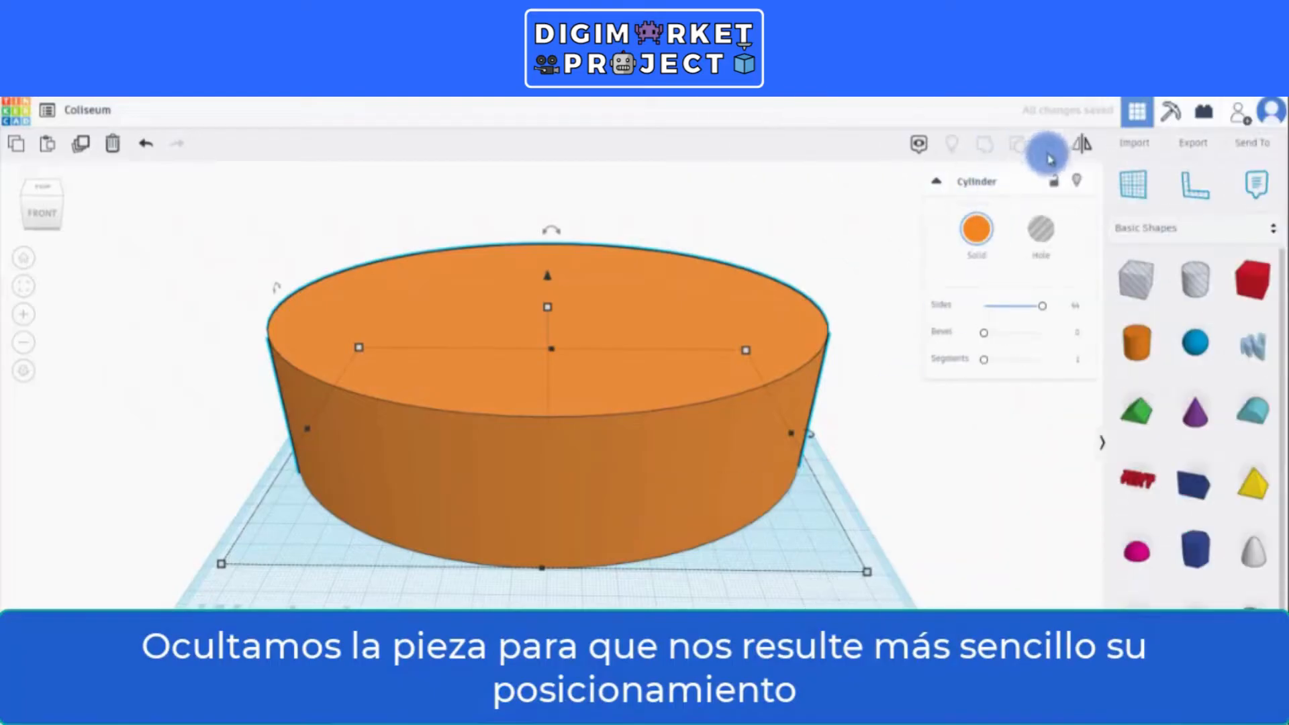
- Hide the solid orange base cylinder, leaving the hole cylinder inside it selected
{"action": "left_click", "coordinate": [1077, 182]}
{"action": "left_click", "coordinate": [569, 403]}
{"action": "right_click_drag", "start_coordinate": [616, 506], "coordinate": [622, 494]}
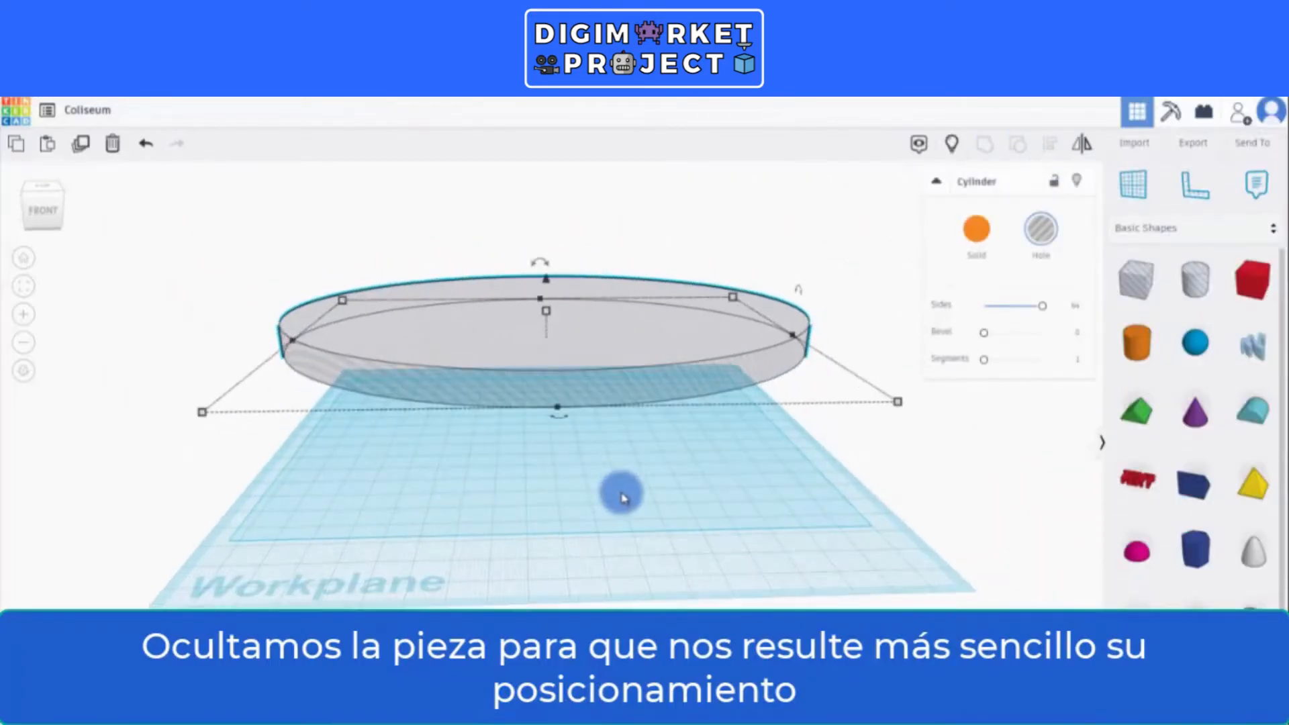
- Duplicate the hole cylinder directly below the original and scale the copy to 167 mm wide, 138.42 mm long and 10 mm high
{"action": "left_click", "coordinate": [80, 143]}
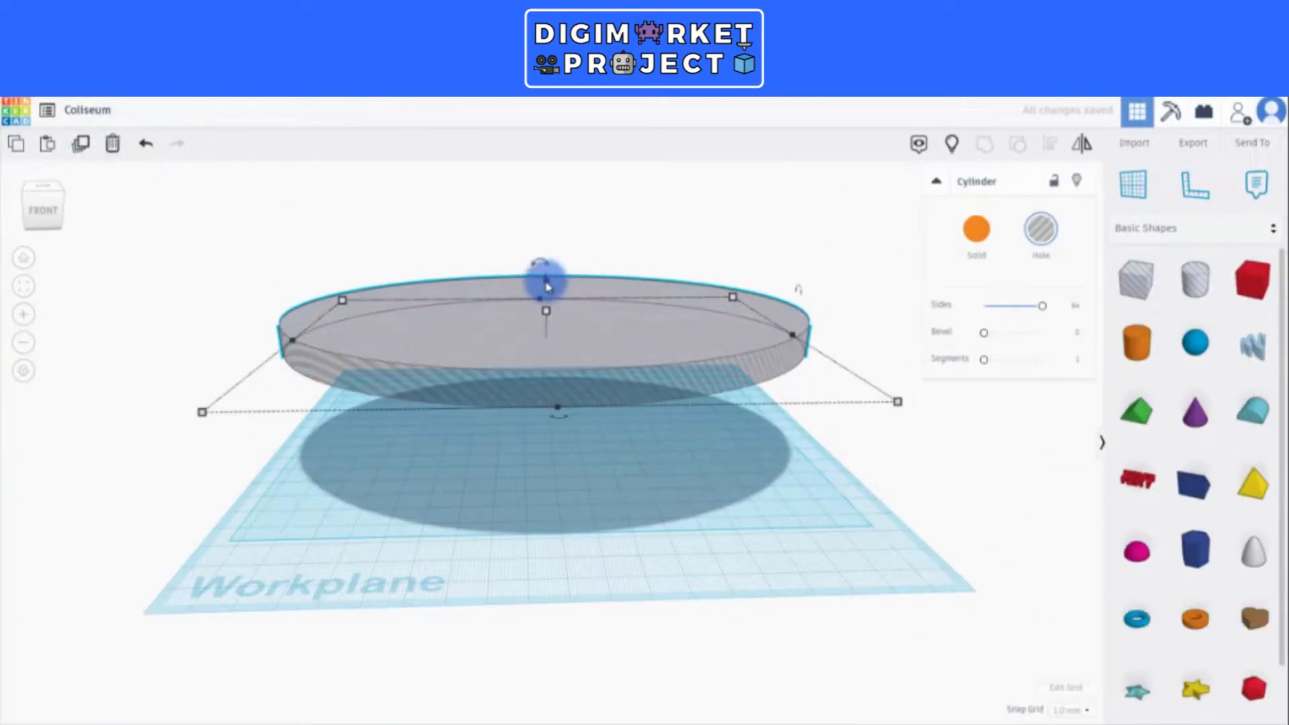
{"action": "left_click_drag", "start_coordinate": [547, 287], "coordinate": [552, 323]}
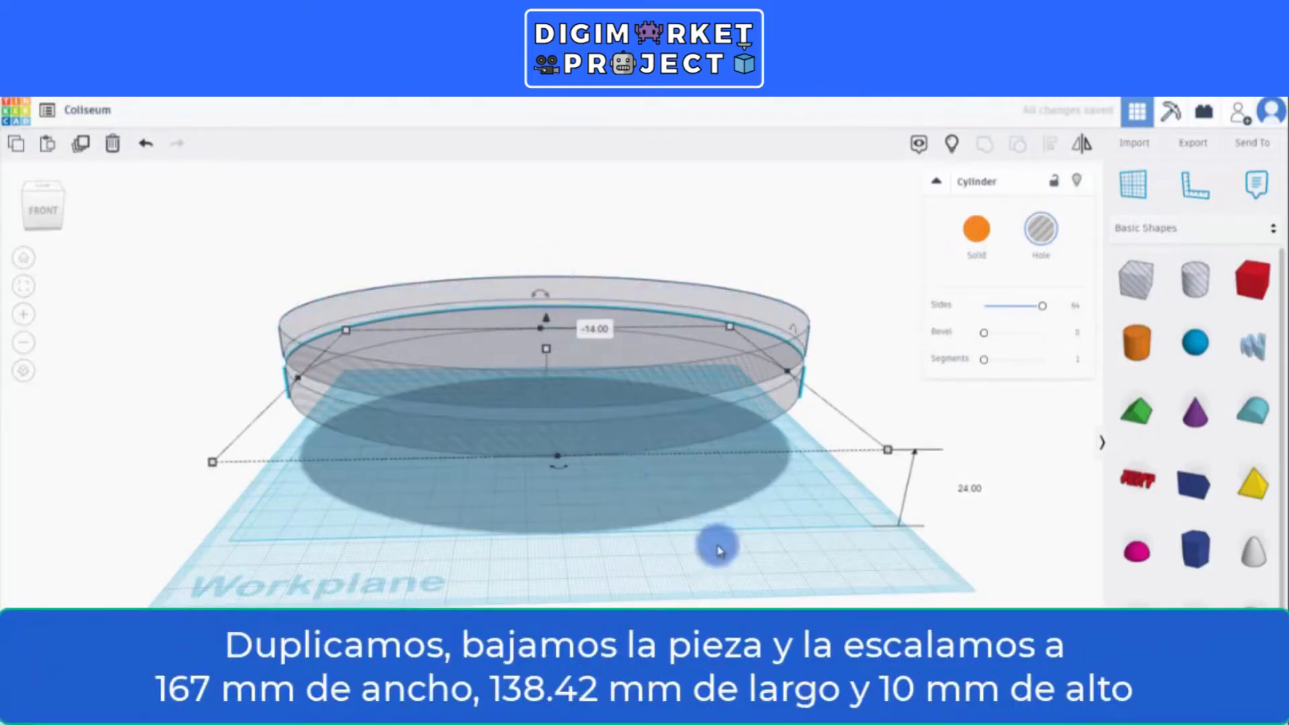
{"action": "right_click_drag", "start_coordinate": [716, 545], "coordinate": [718, 524]}
{"action": "right_click_drag", "start_coordinate": [718, 524], "coordinate": [679, 510]}
{"action": "left_click_drag", "start_coordinate": [547, 323], "coordinate": [545, 317]}
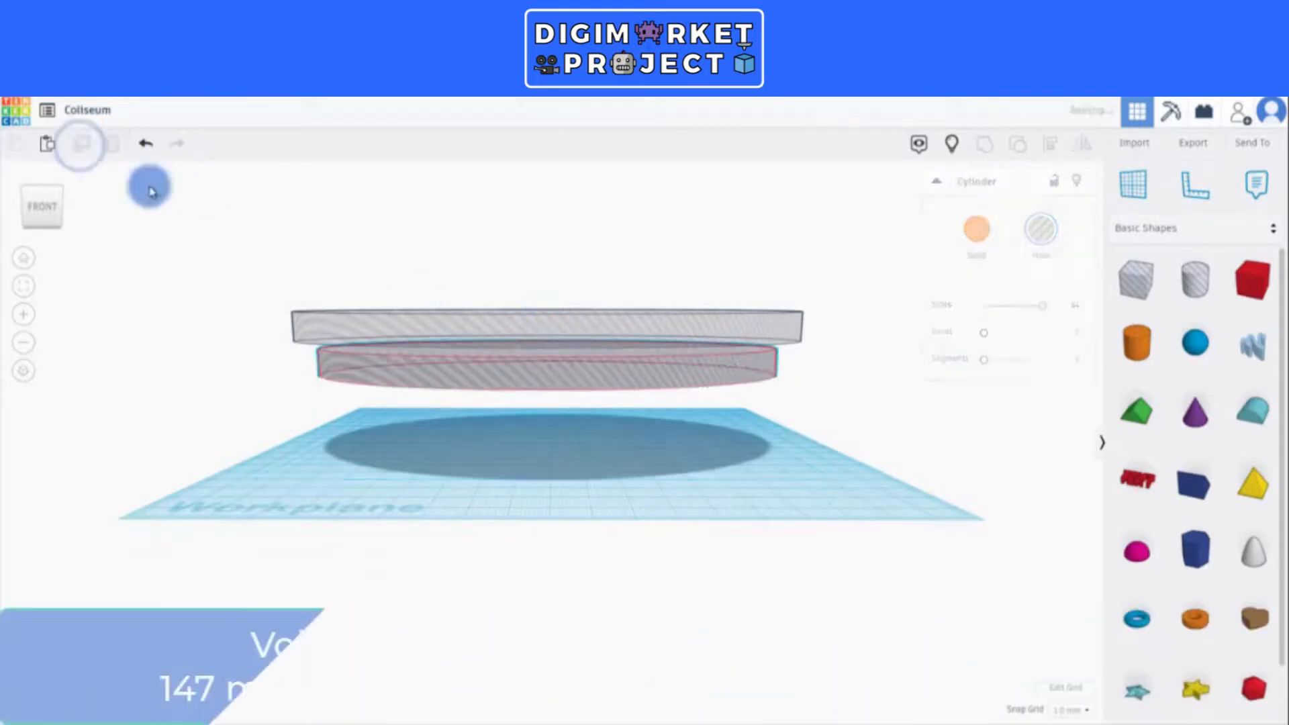
- Lower a duplicate of the second hole cylinder beneath it and scale it down proportionally to 147 mm wide
{"action": "left_click", "coordinate": [551, 325]}
{"action": "left_click_drag", "start_coordinate": [547, 323], "coordinate": [548, 352]}
{"action": "right_click_drag", "start_coordinate": [832, 512], "coordinate": [827, 537]}
{"action": "left_click_drag", "start_coordinate": [840, 459], "coordinate": [794, 449], "text": "alt+shift"}
{"action": "mouse_move", "coordinate": [718, 520]}
{"action": "right_mouse_down"}
{"action": "mouse_move", "coordinate": [714, 498]}
{"action": "mouse_move", "coordinate": [720, 508]}
{"action": "right_mouse_up"}
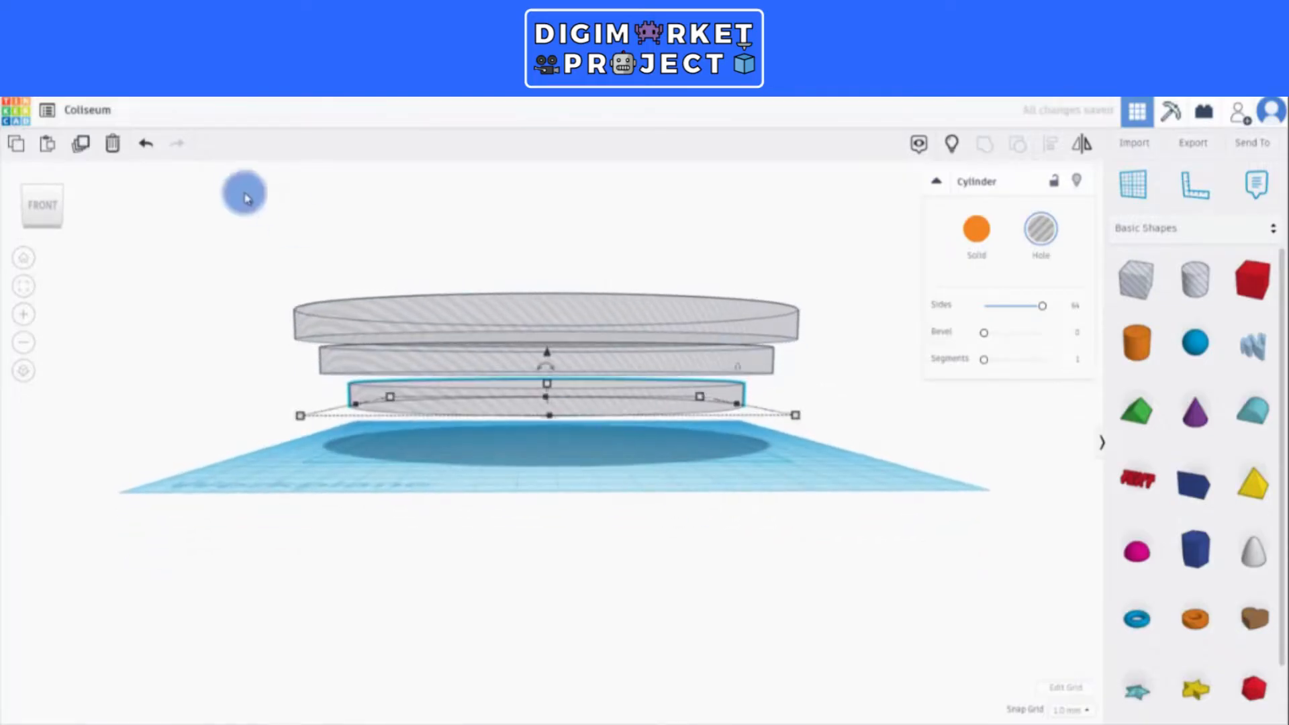
- Duplicate the third hole cylinder with the same repeated offset and scaling to make a smaller fourth one below it
{"action": "left_click", "coordinate": [82, 145]}
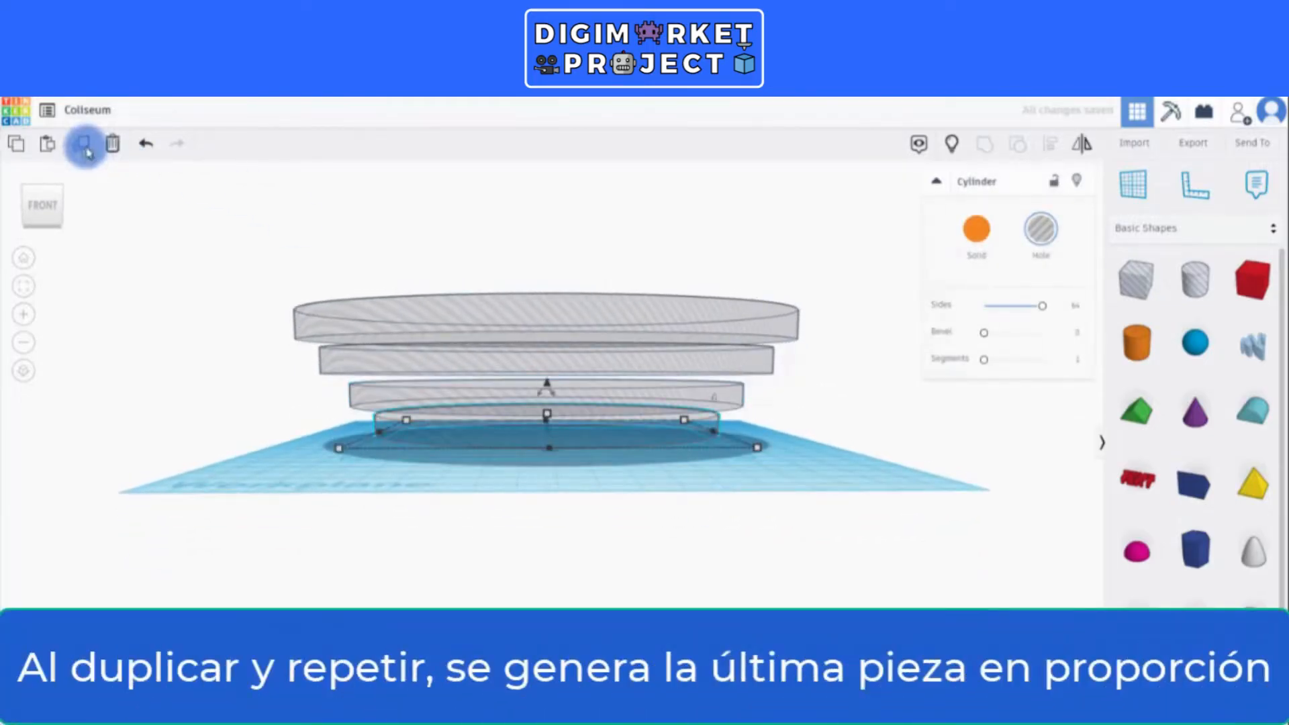
{"action": "left_click", "coordinate": [564, 445]}
{"action": "right_click_drag", "start_coordinate": [569, 490], "coordinate": [557, 415]}
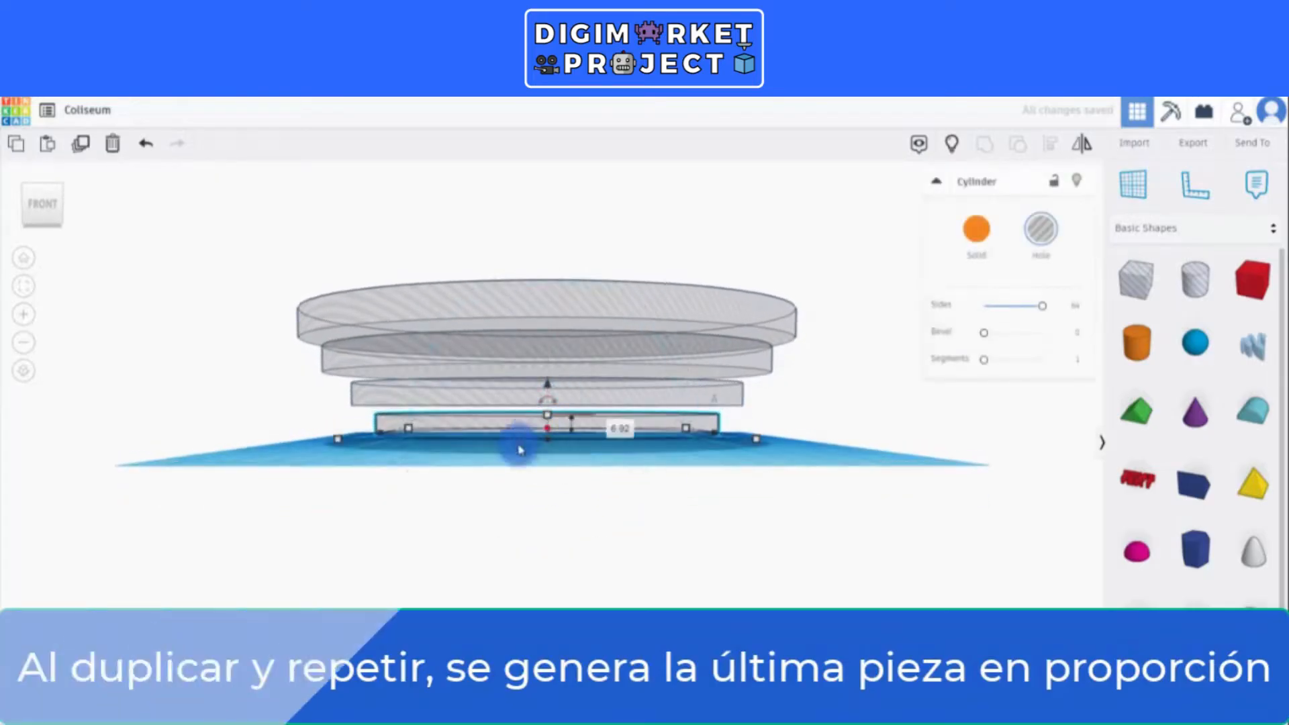
{"action": "right_click_drag", "start_coordinate": [507, 463], "coordinate": [509, 481]}
- Stretch the three lower hole cylinders upward past the top one, making the third one 69 mm high
{"action": "left_click_drag", "start_coordinate": [548, 421], "coordinate": [547, 232]}
{"action": "left_click", "coordinate": [567, 418]}
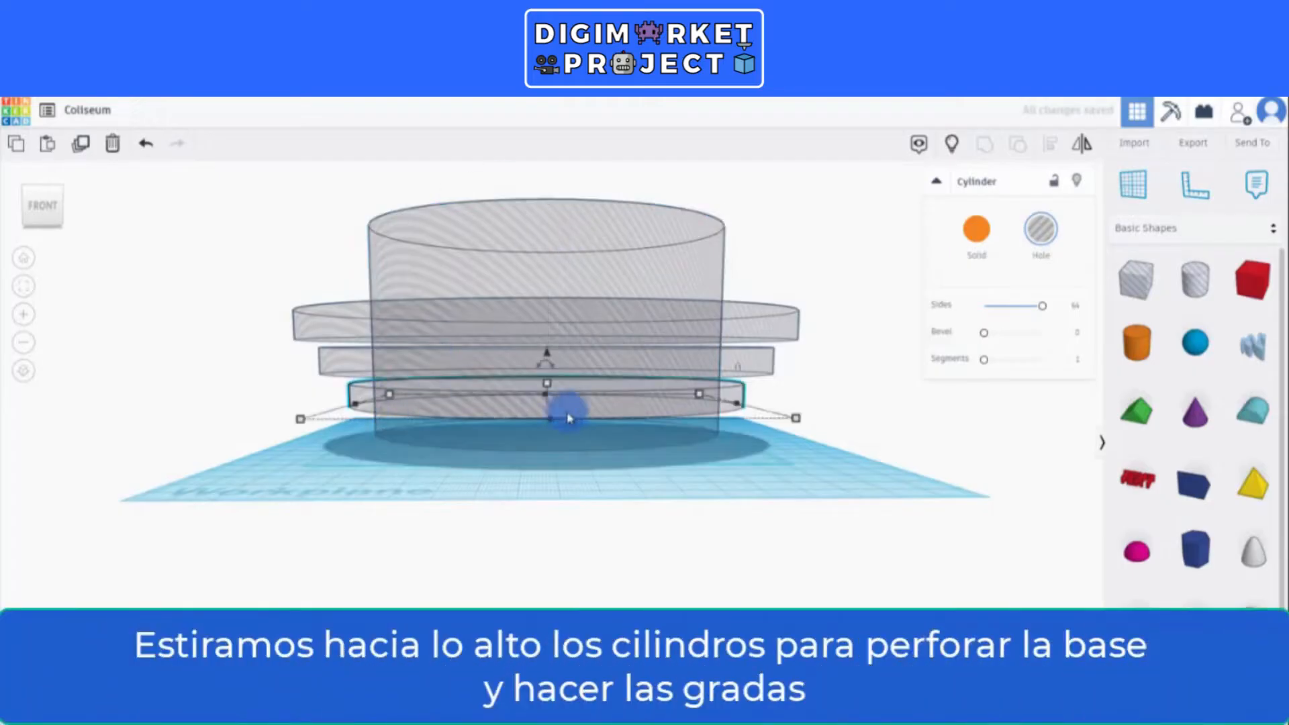
{"action": "left_click_drag", "start_coordinate": [547, 388], "coordinate": [546, 218]}
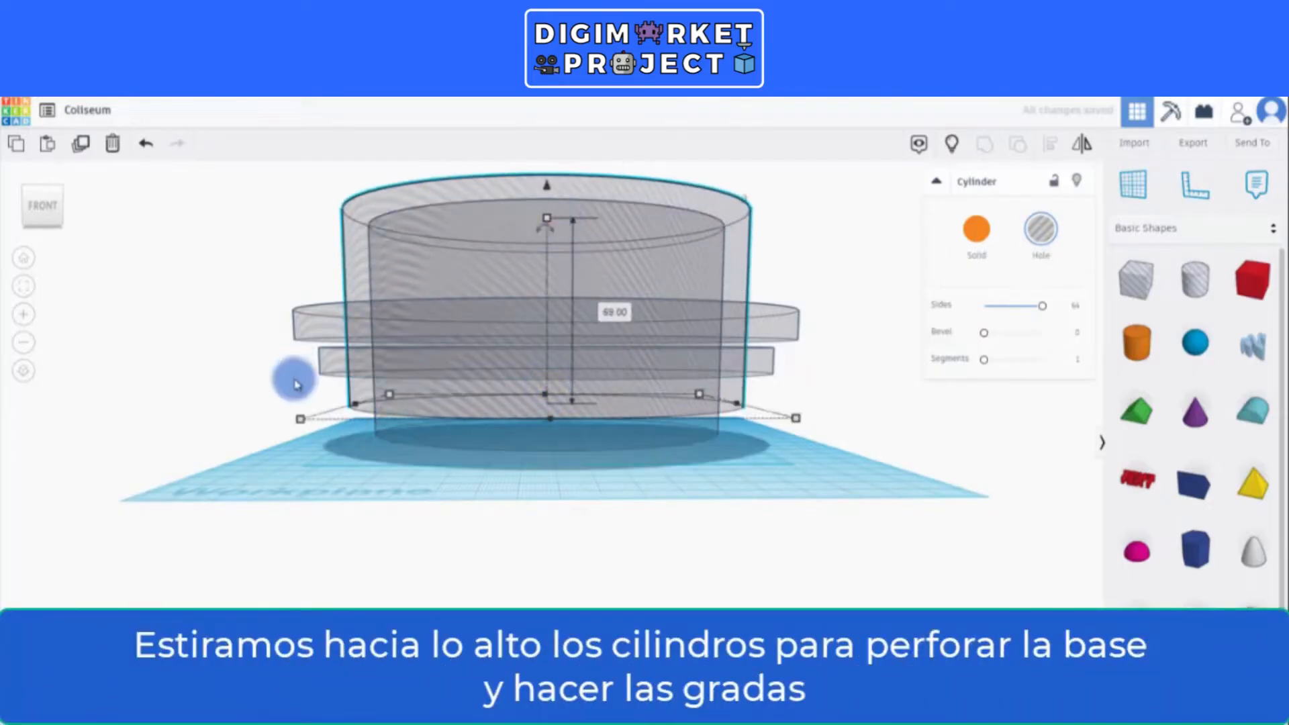
{"action": "left_click", "coordinate": [327, 365]}
{"action": "left_click_drag", "start_coordinate": [541, 353], "coordinate": [544, 207]}
- Show the hidden base again and group it with all the hole cylinders to cut the stepped stands
{"action": "scroll", "coordinate": [809, 468], "scroll_direction": "down", "scroll_amount": 2}
{"action": "right_click_drag", "start_coordinate": [809, 468], "coordinate": [810, 492]}
{"action": "left_click", "coordinate": [956, 148]}
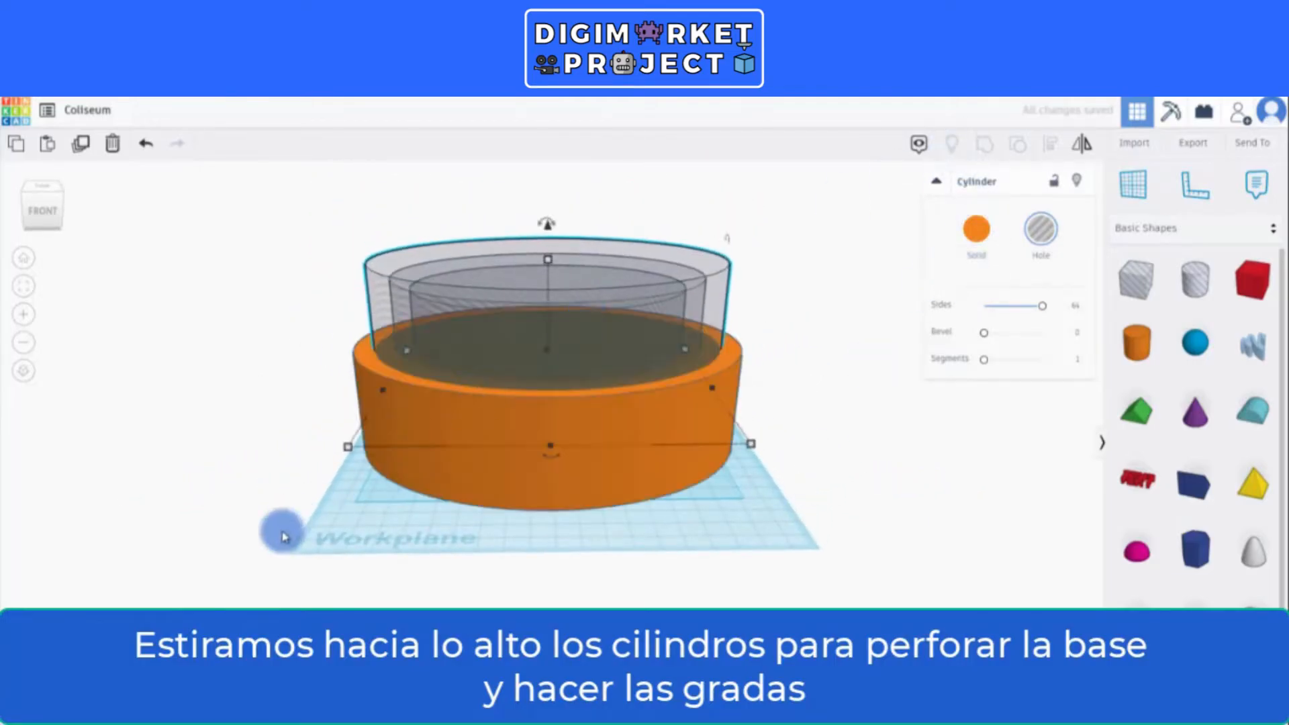
{"action": "left_click_drag", "start_coordinate": [281, 535], "coordinate": [786, 223]}
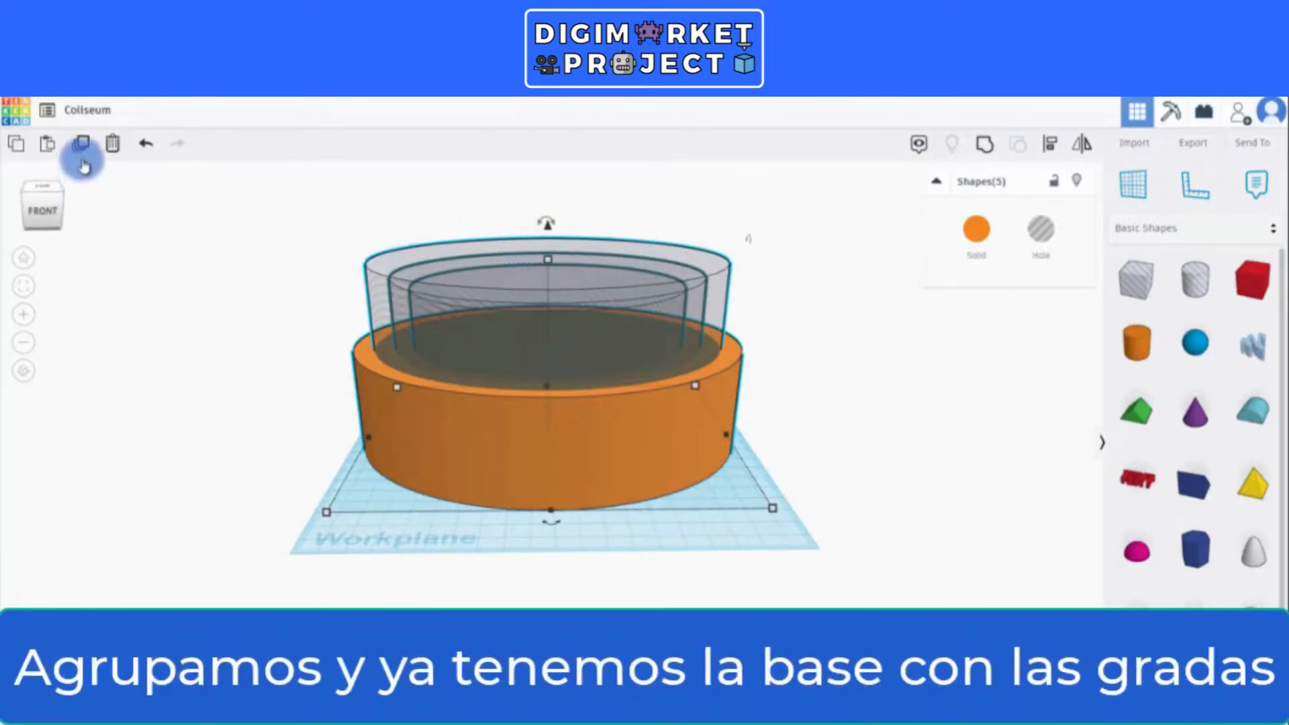
{"action": "left_click", "coordinate": [980, 145]}
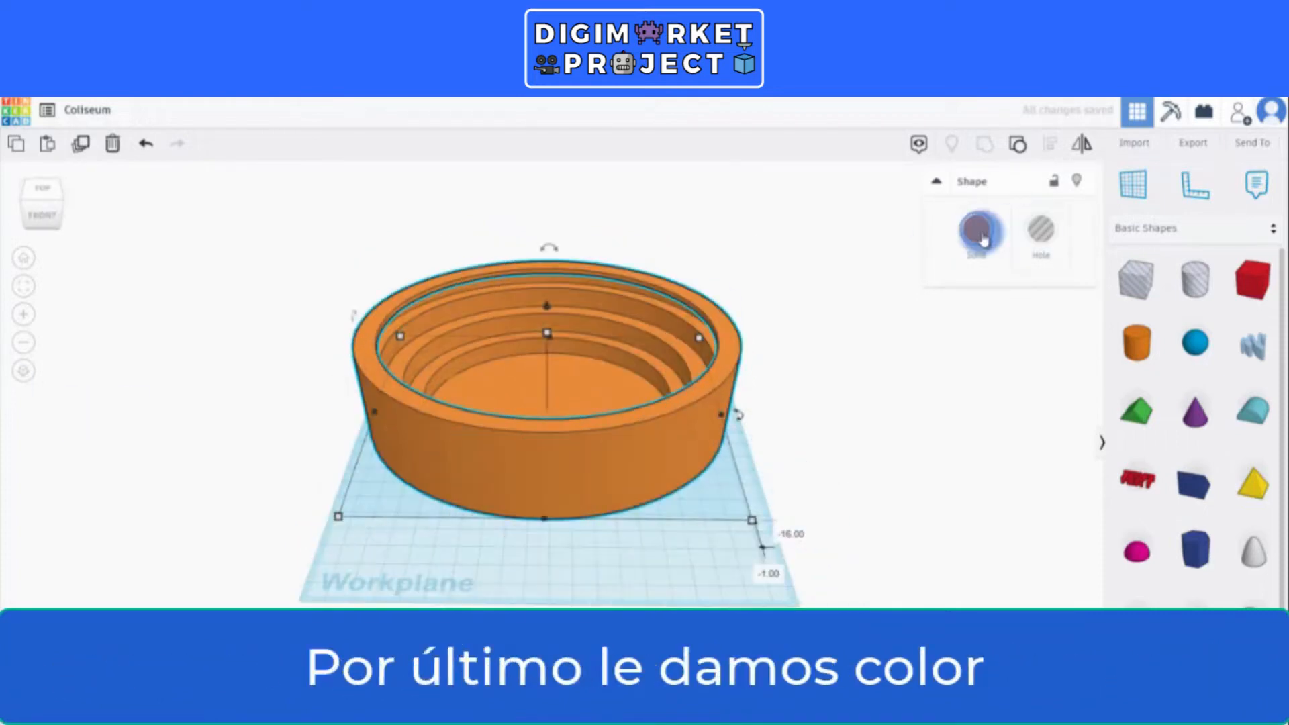
- Recolor the grouped stepped base to light beige and deselect it
{"action": "left_click", "coordinate": [976, 229]}
{"action": "left_click", "coordinate": [1016, 329]}
{"action": "left_click", "coordinate": [365, 532]}
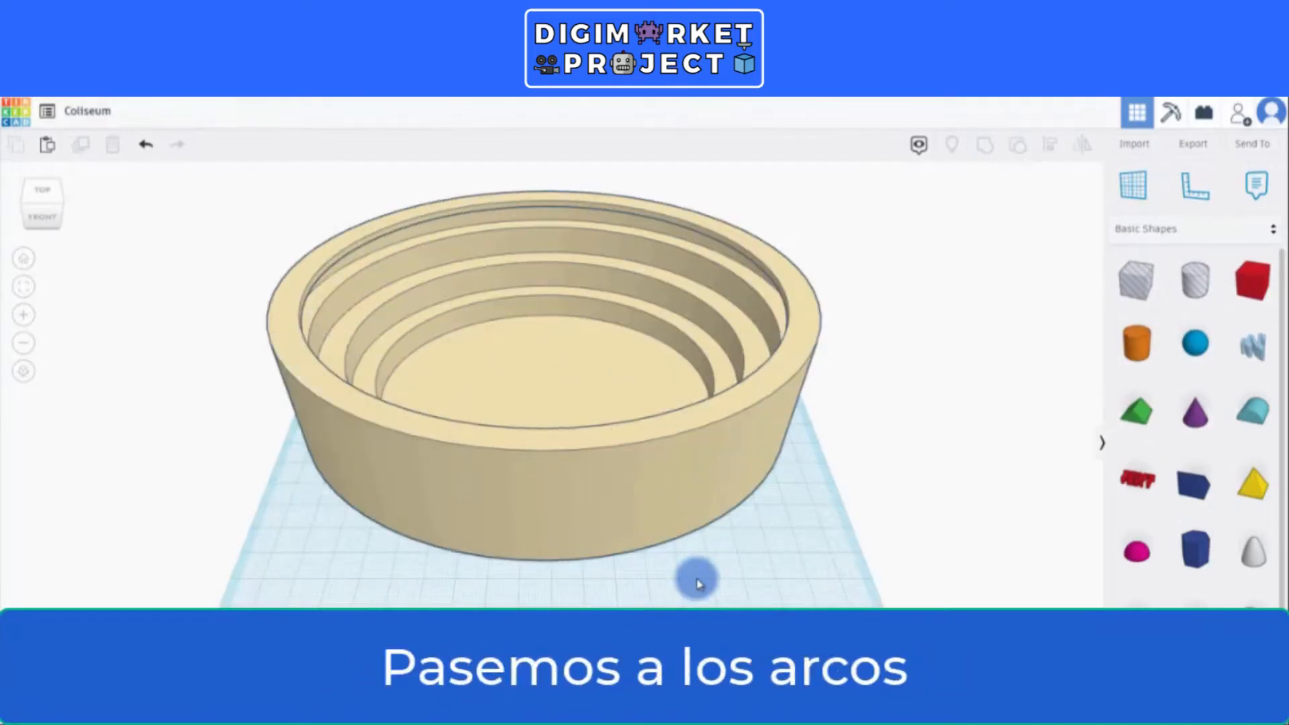
- Place a box on the workplane in front of the base and add a round roof beside it
{"action": "scroll", "coordinate": [696, 583], "scroll_direction": "down", "scroll_amount": 6}
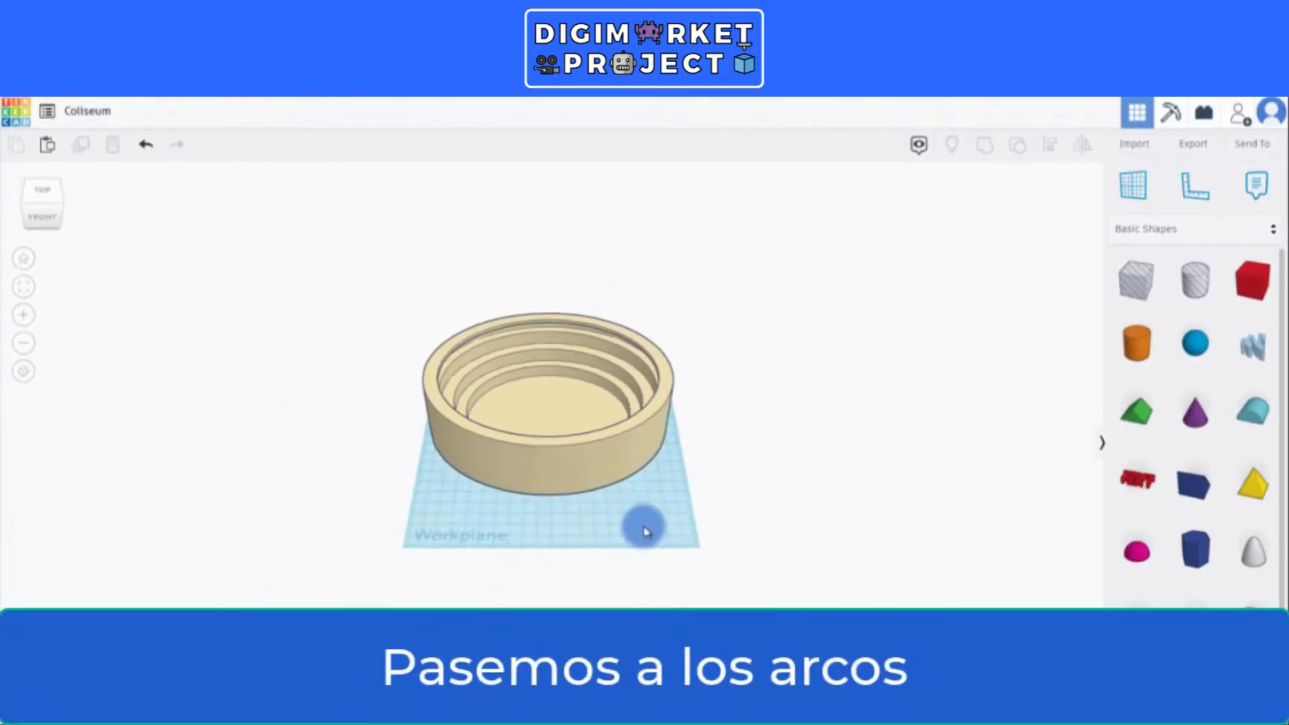
{"action": "right_click_drag", "start_coordinate": [641, 533], "coordinate": [642, 535]}
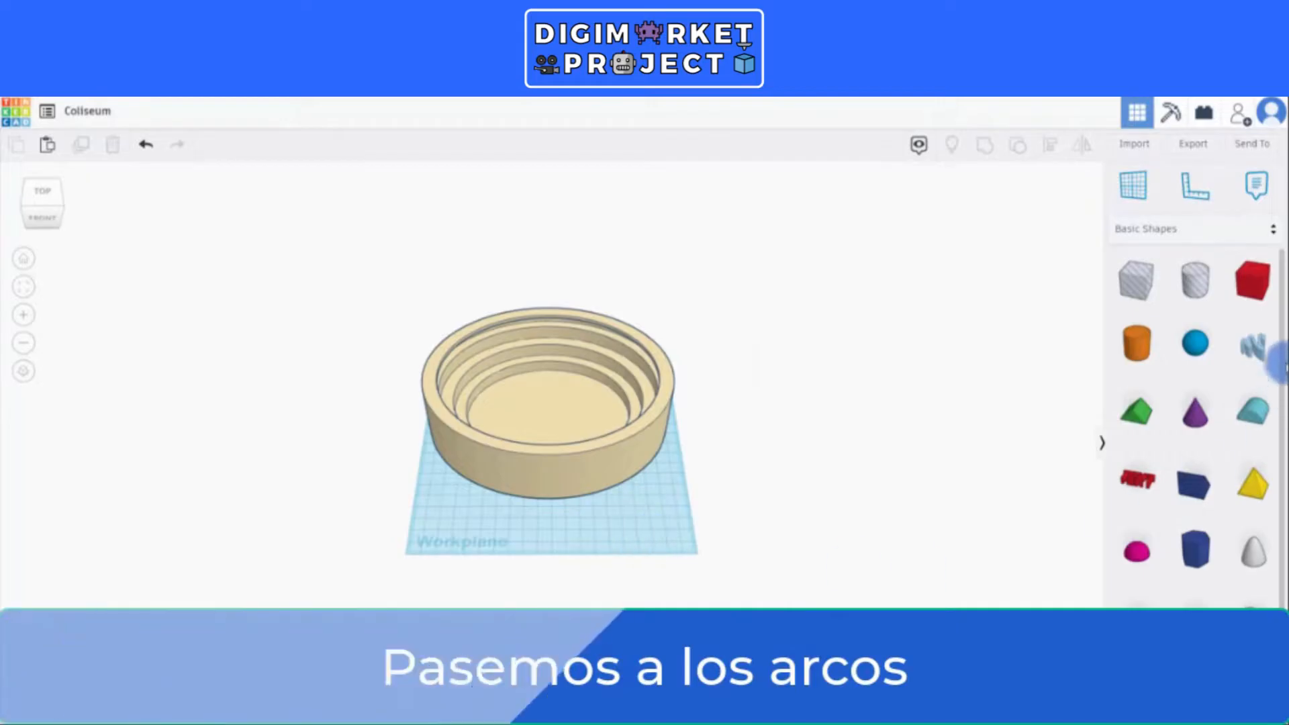
{"action": "left_click_drag", "start_coordinate": [1253, 282], "coordinate": [786, 483]}
{"action": "mouse_move", "coordinate": [572, 548]}
{"action": "left_mouse_down"}
{"action": "mouse_move", "coordinate": [556, 536]}
{"action": "mouse_move", "coordinate": [557, 547]}
{"action": "left_mouse_up"}
{"action": "right_click_drag", "start_coordinate": [619, 547], "coordinate": [623, 504]}
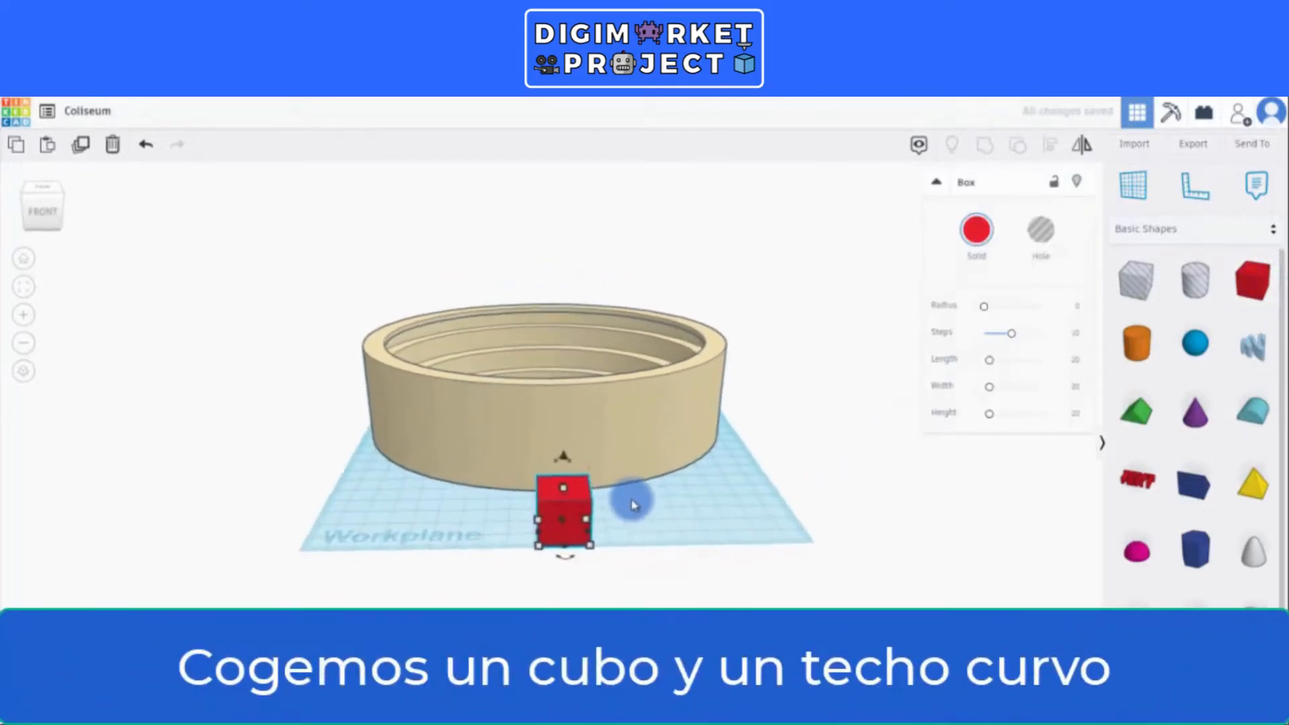
{"action": "scroll", "coordinate": [605, 530], "scroll_direction": "up", "scroll_amount": 3}
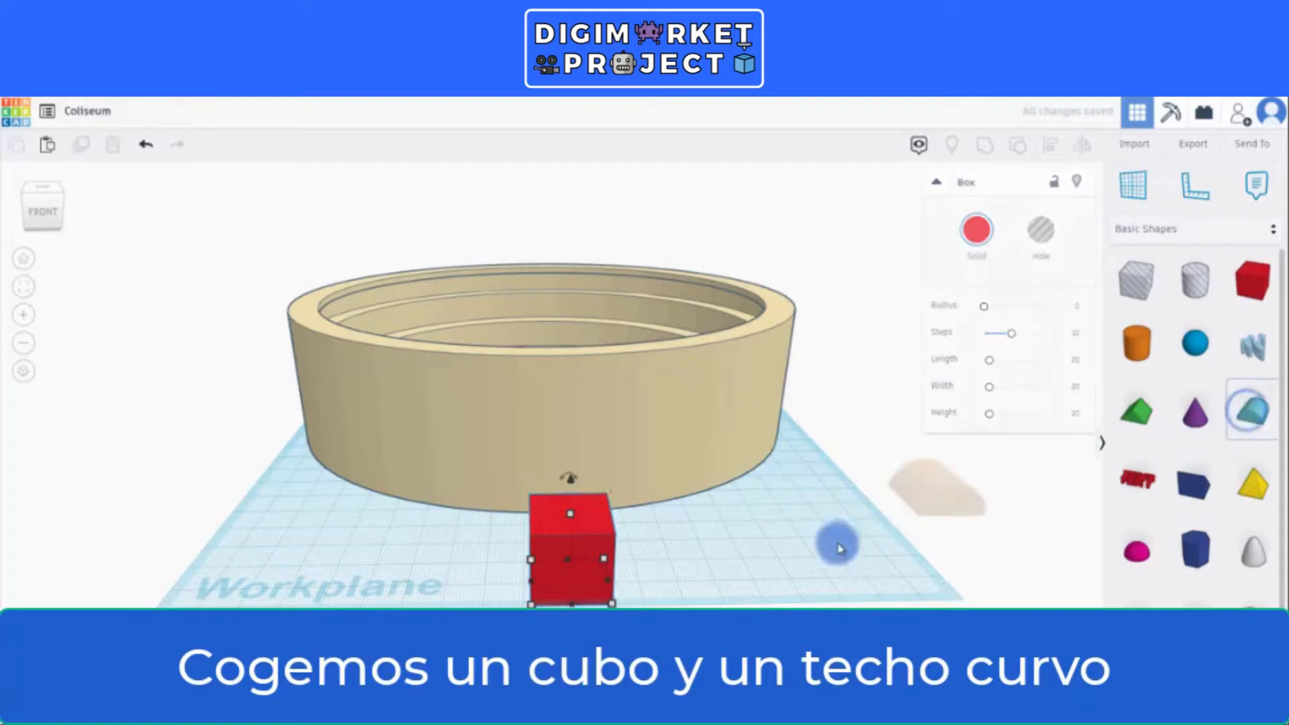
{"action": "left_click_drag", "start_coordinate": [837, 549], "coordinate": [657, 571]}
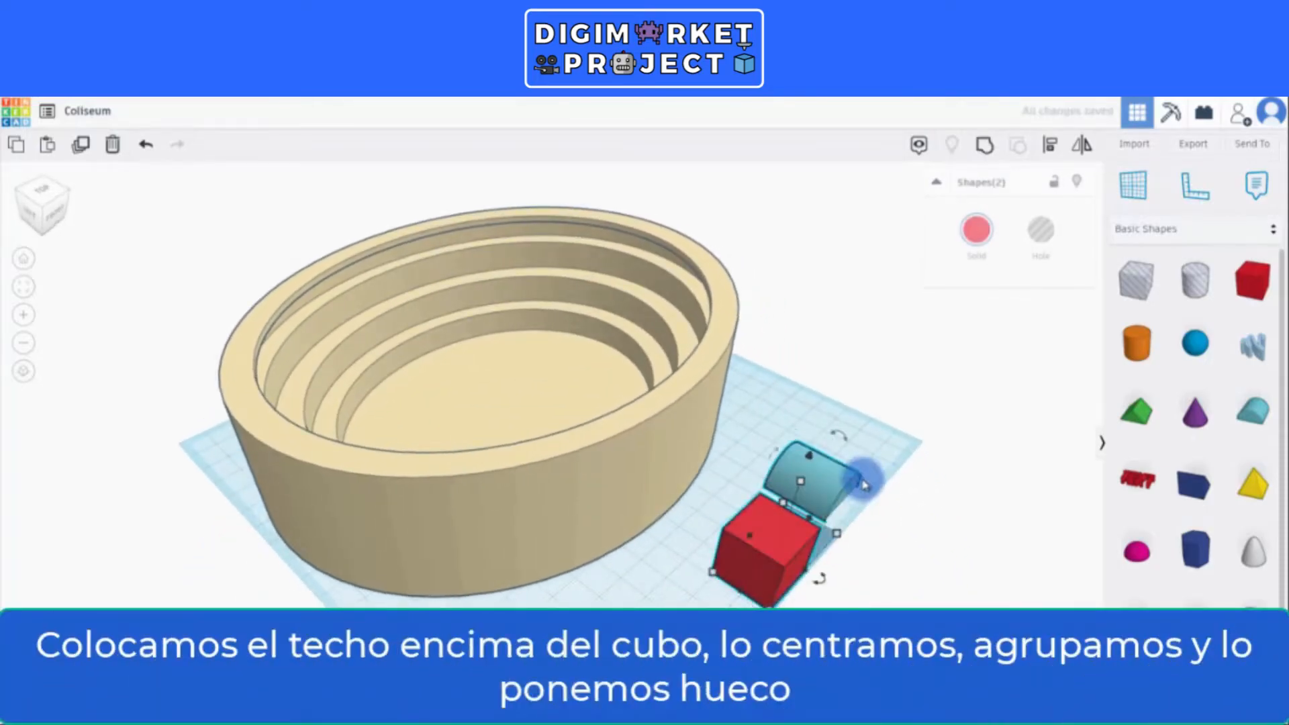
- Align the round roof centrally with the box and seat it on the box's top face
{"action": "right_click_drag", "start_coordinate": [903, 498], "coordinate": [762, 473]}
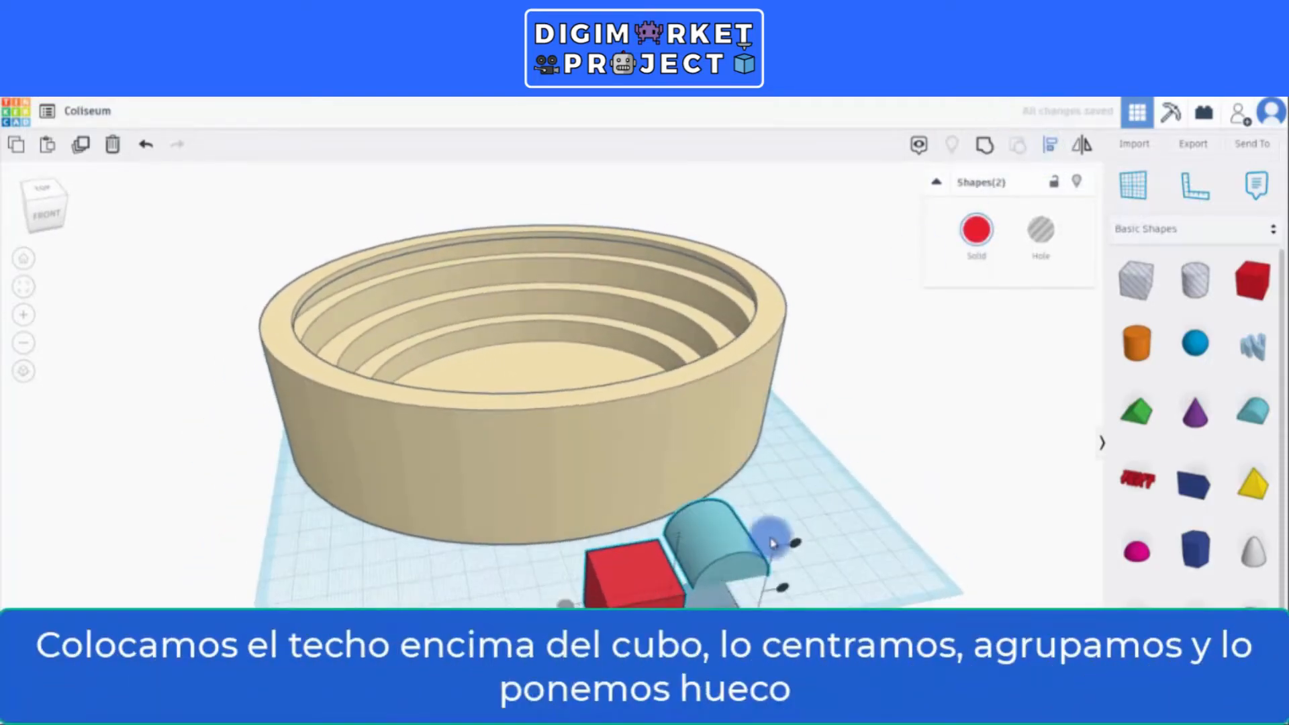
{"action": "scroll", "coordinate": [772, 542], "scroll_direction": "down", "scroll_amount": 3}
{"action": "right_click_drag", "start_coordinate": [618, 600], "coordinate": [790, 514]}
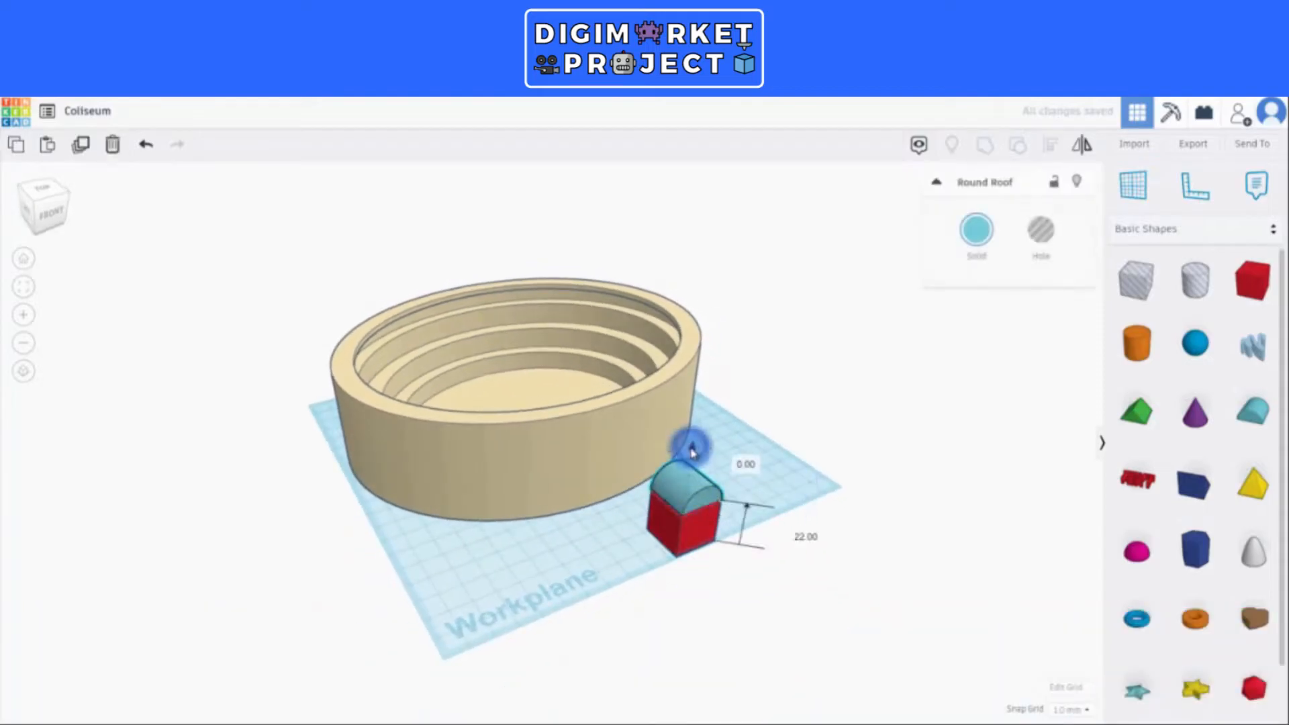
{"action": "right_click_drag", "start_coordinate": [692, 453], "coordinate": [825, 557]}
- Group the box and round roof into one arch shape and turn it into a hole
{"action": "left_click", "coordinate": [680, 516]}
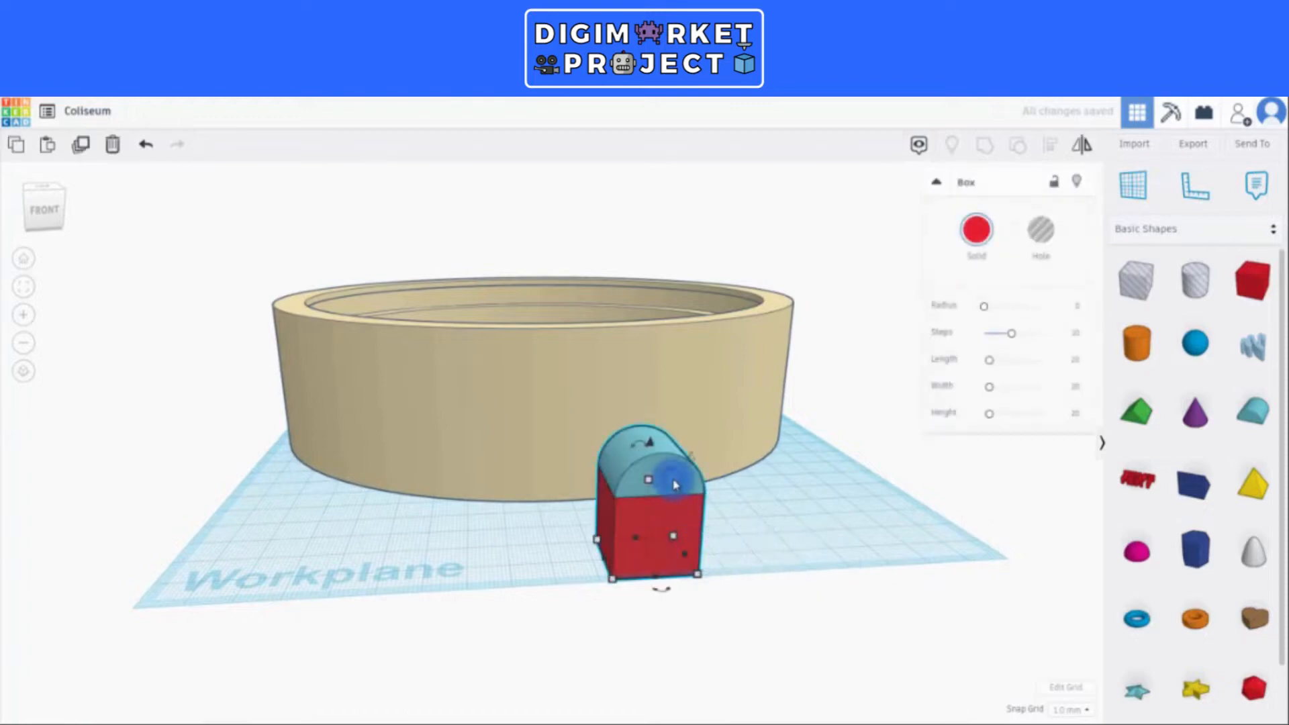
{"action": "left_click", "coordinate": [984, 147]}
{"action": "left_click", "coordinate": [1041, 230]}
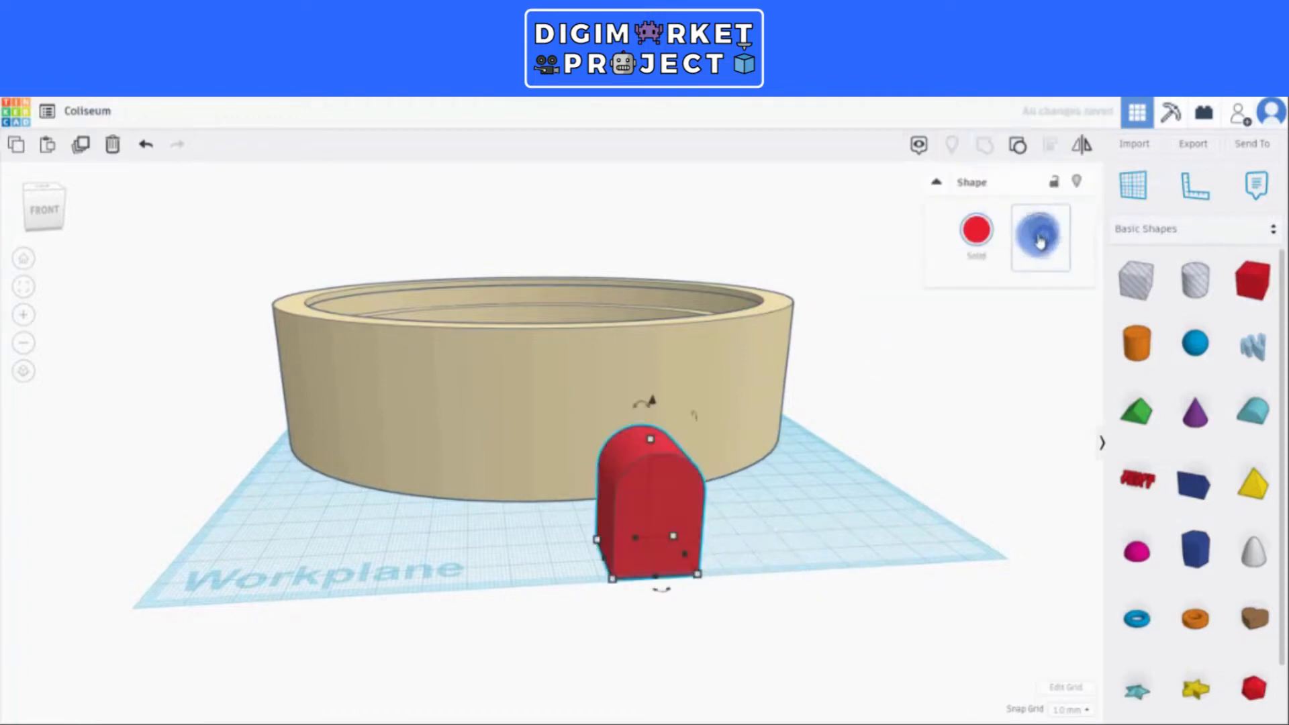
- Scale the arch hole to 7 mm high and 5 mm wide
{"action": "right_click_drag", "start_coordinate": [789, 515], "coordinate": [631, 479]}
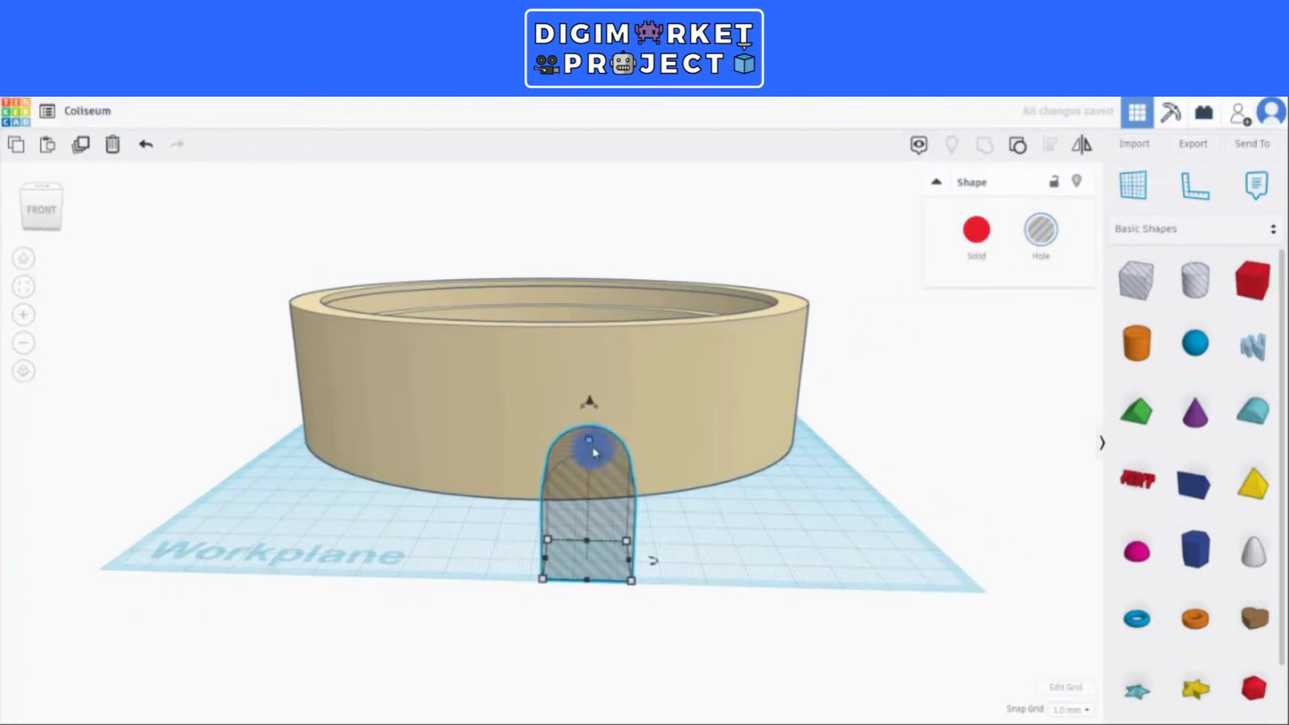
{"action": "left_click", "coordinate": [669, 502]}
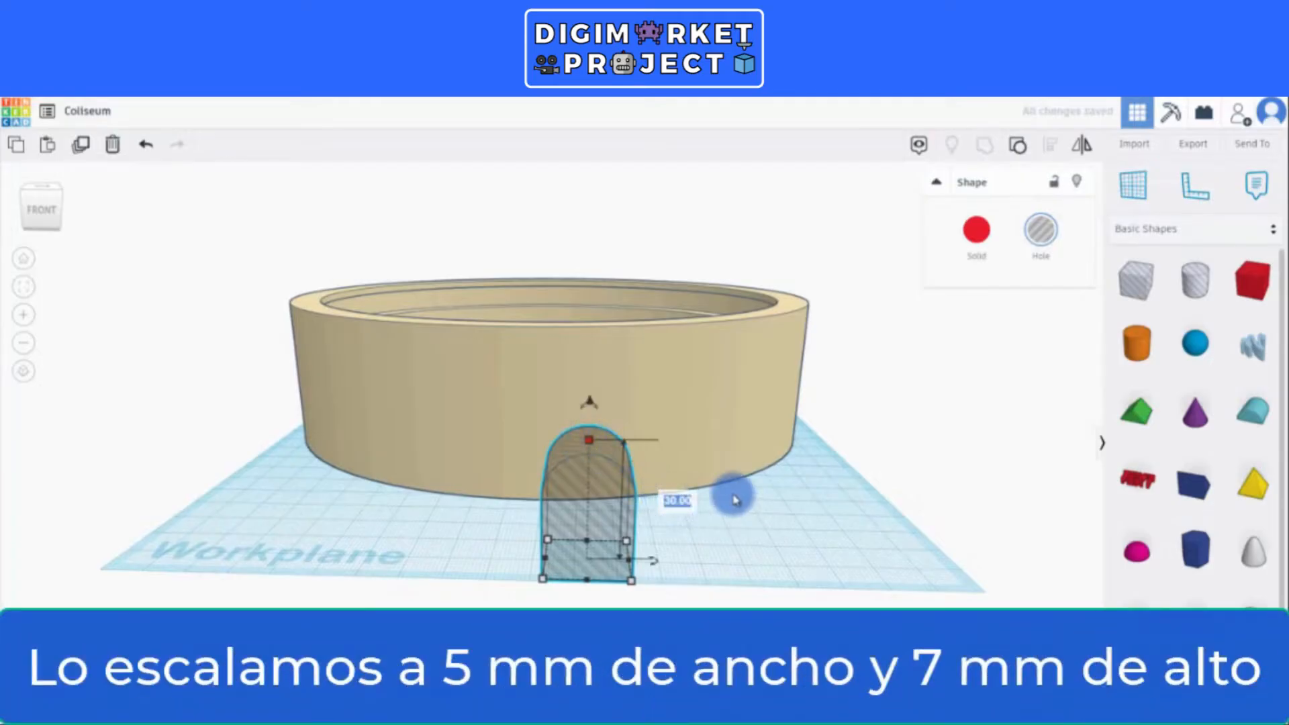
{"action": "left_click", "coordinate": [746, 530]}
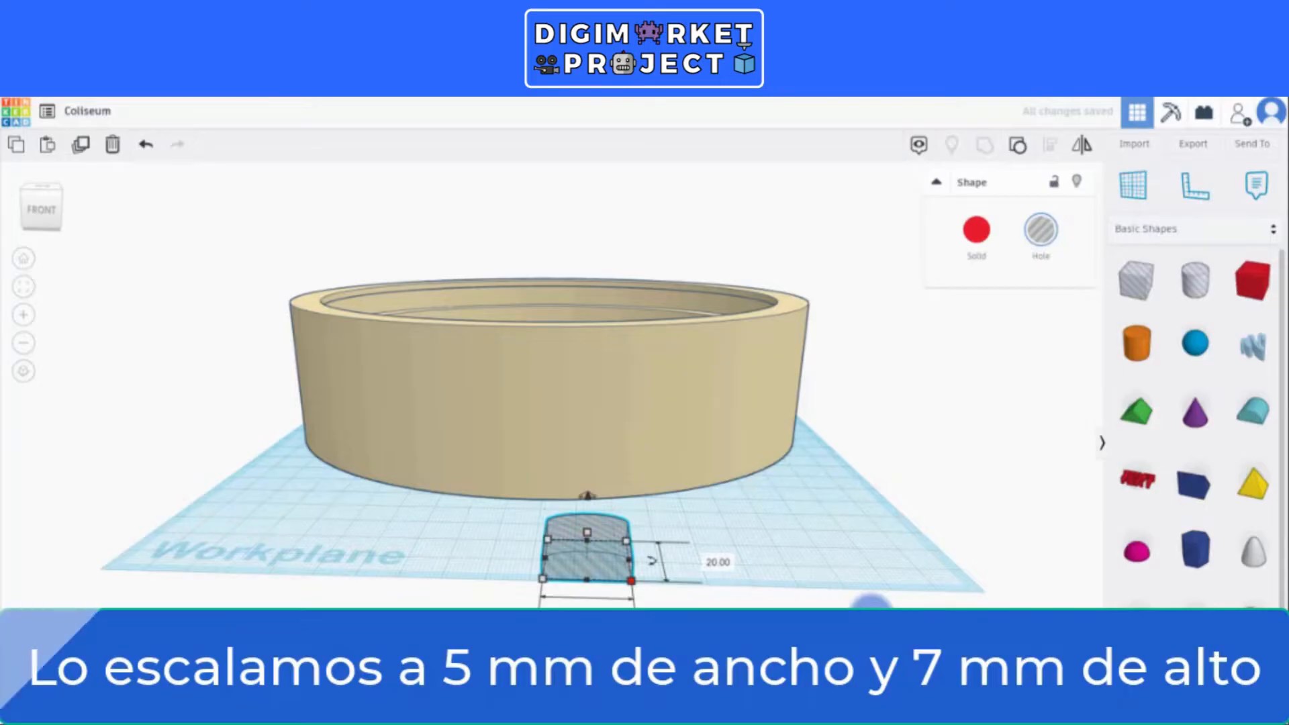
{"action": "type", "text": "5"}
{"action": "left_click", "coordinate": [876, 570]}
- Move the arch hole to the front edge of the base and center it across the base's width
{"action": "scroll", "coordinate": [772, 544], "scroll_direction": "up", "scroll_amount": 4}
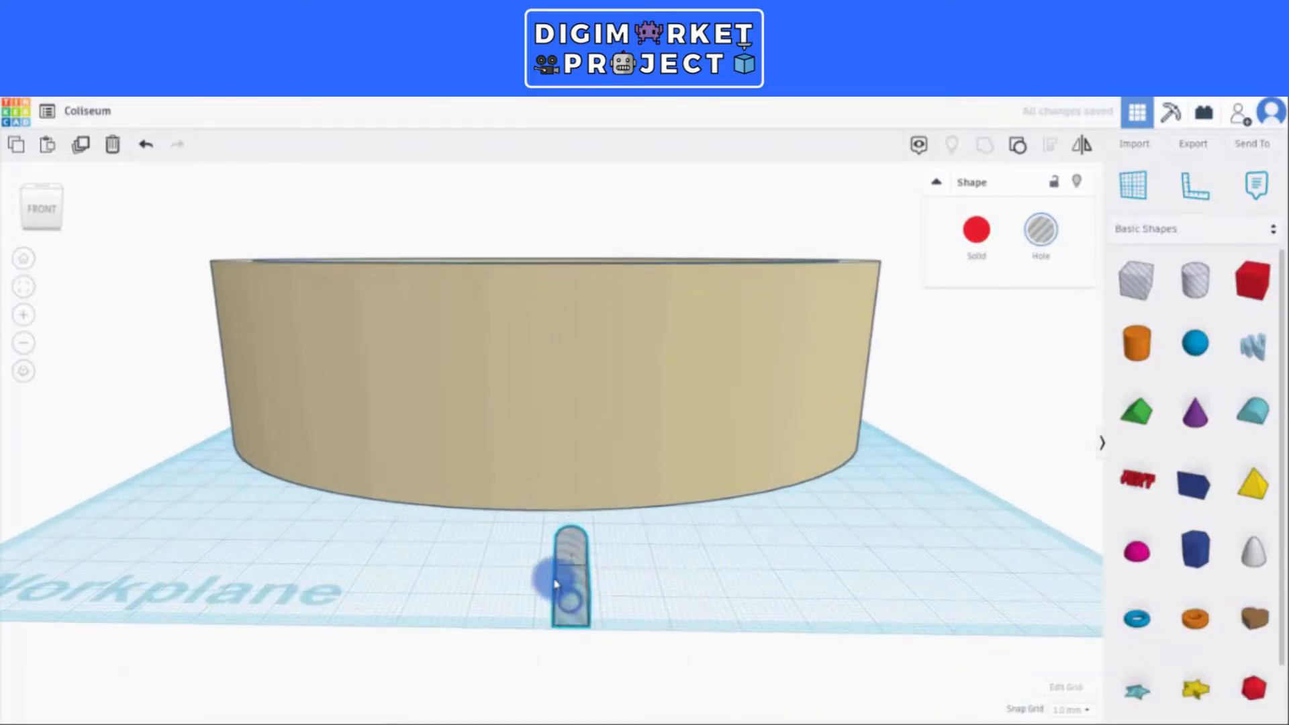
{"action": "scroll", "coordinate": [730, 577], "scroll_direction": "down", "scroll_amount": 4}
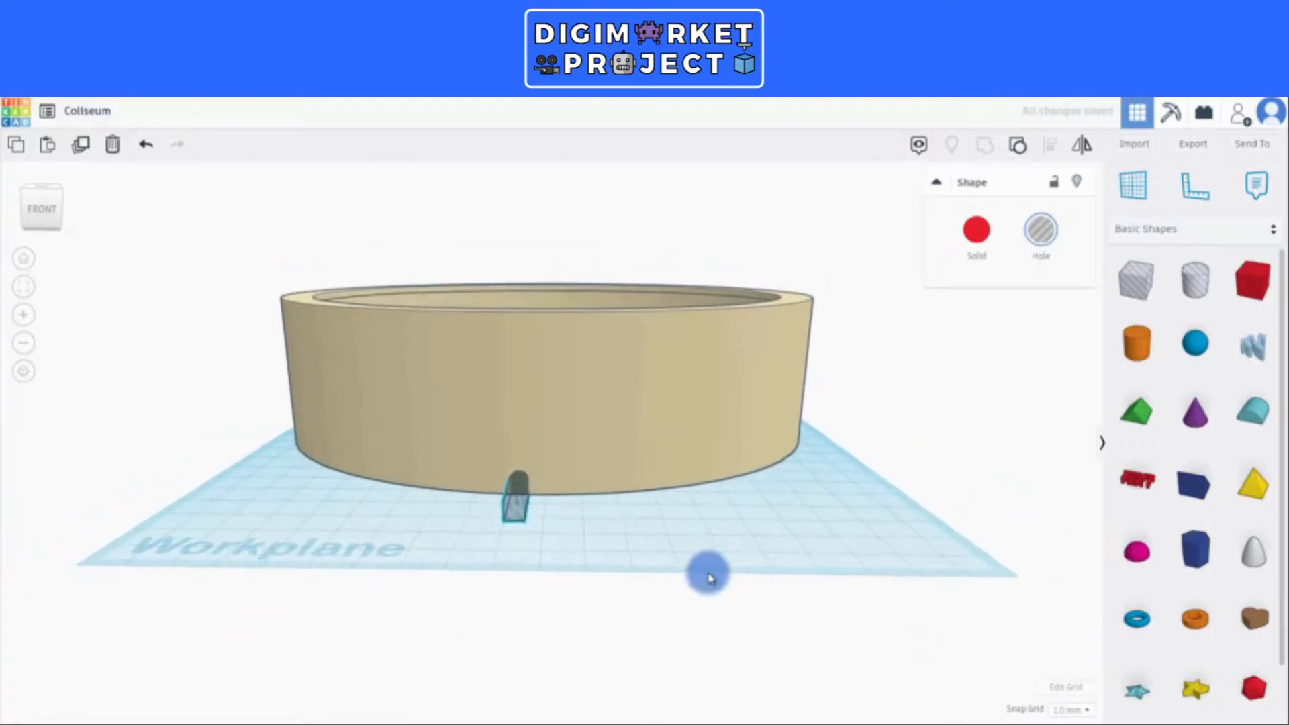
{"action": "right_click_drag", "start_coordinate": [711, 579], "coordinate": [691, 621]}
{"action": "left_click_drag", "start_coordinate": [407, 585], "coordinate": [628, 415]}
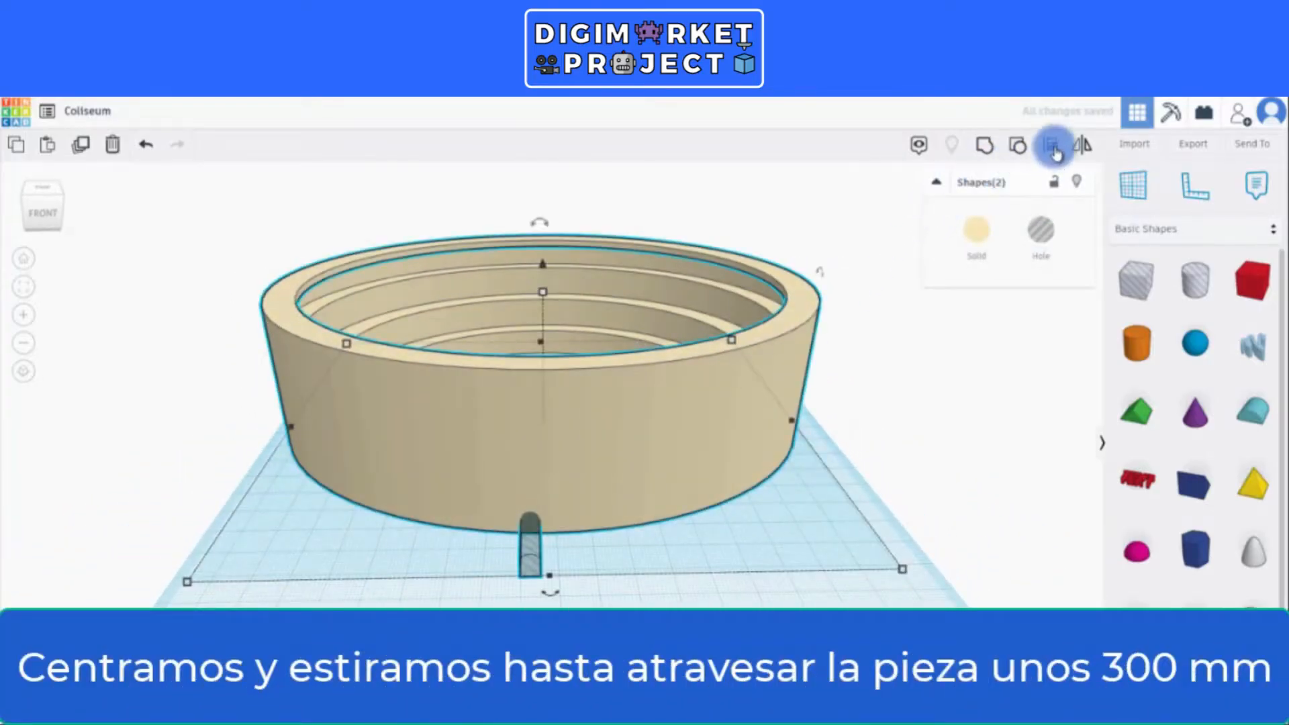
{"action": "left_click", "coordinate": [550, 593]}
{"action": "left_click", "coordinate": [615, 601]}
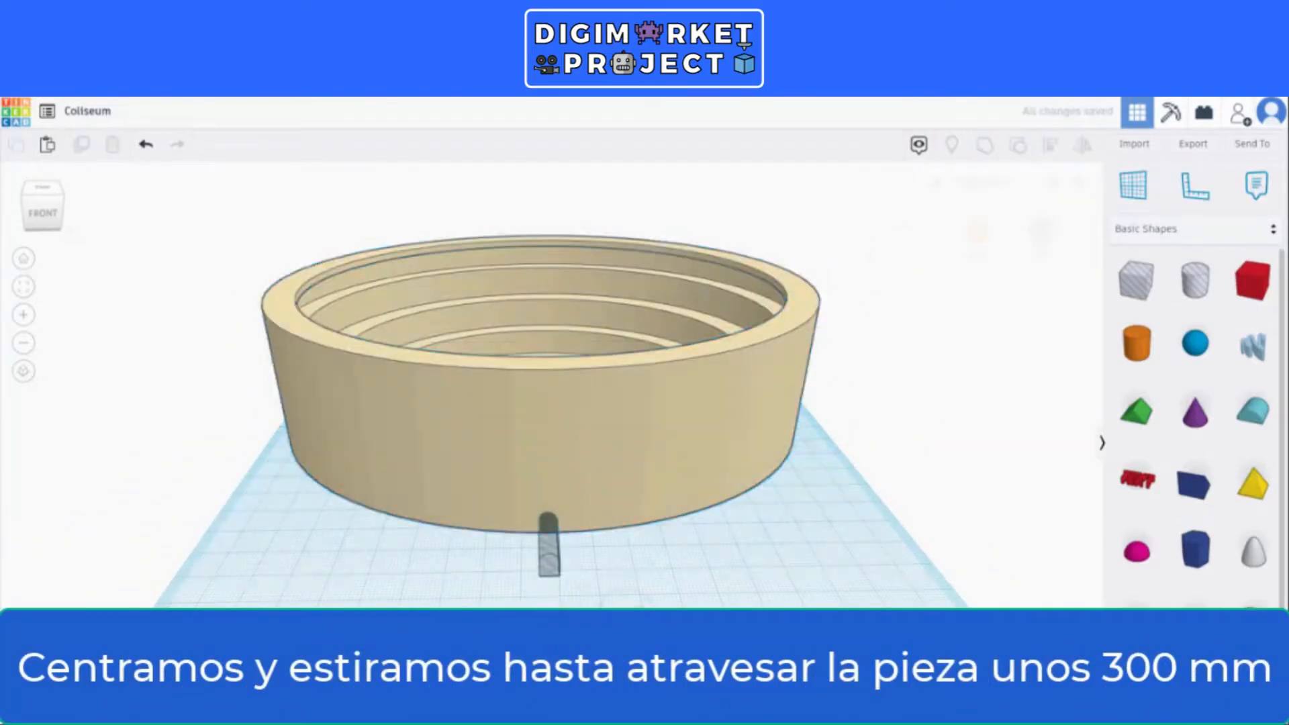
- Raise the arch hole 2 mm above the workplane and set its length to 300 mm so it passes through the base
{"action": "scroll", "coordinate": [634, 587], "scroll_direction": "up", "scroll_amount": 8}
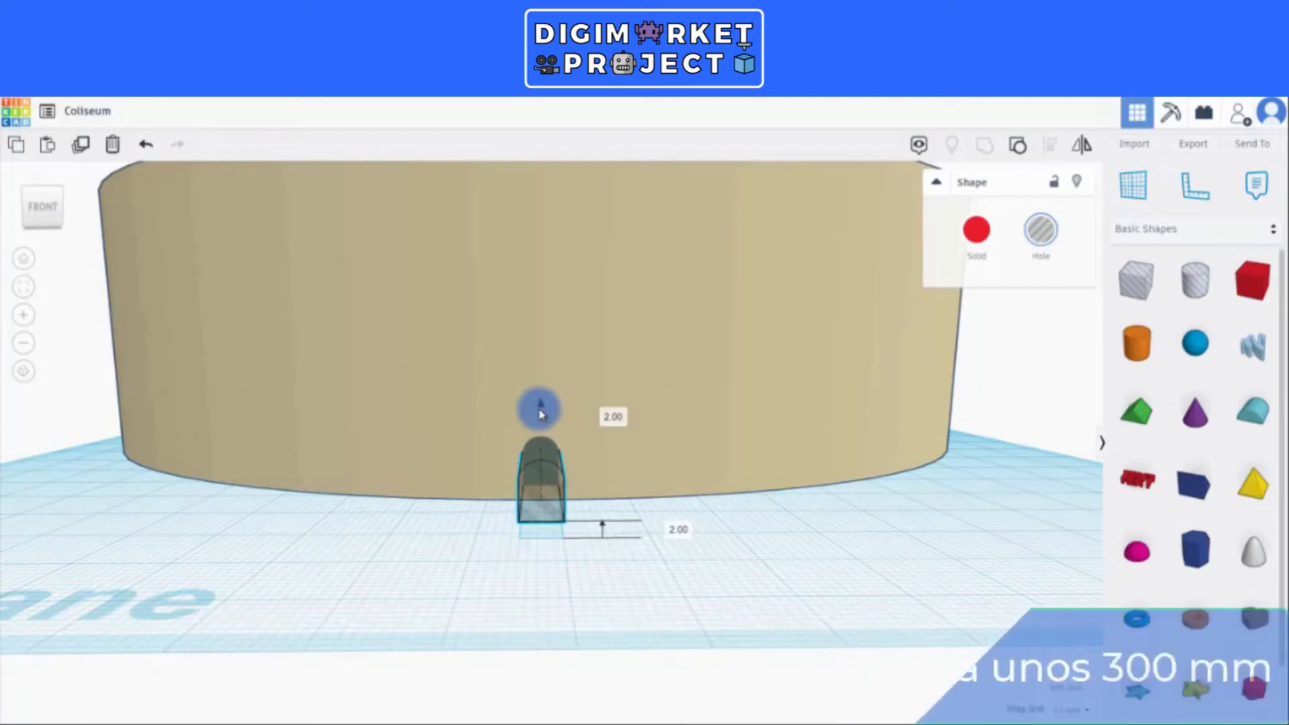
{"action": "scroll", "coordinate": [693, 518], "scroll_direction": "down", "scroll_amount": 5}
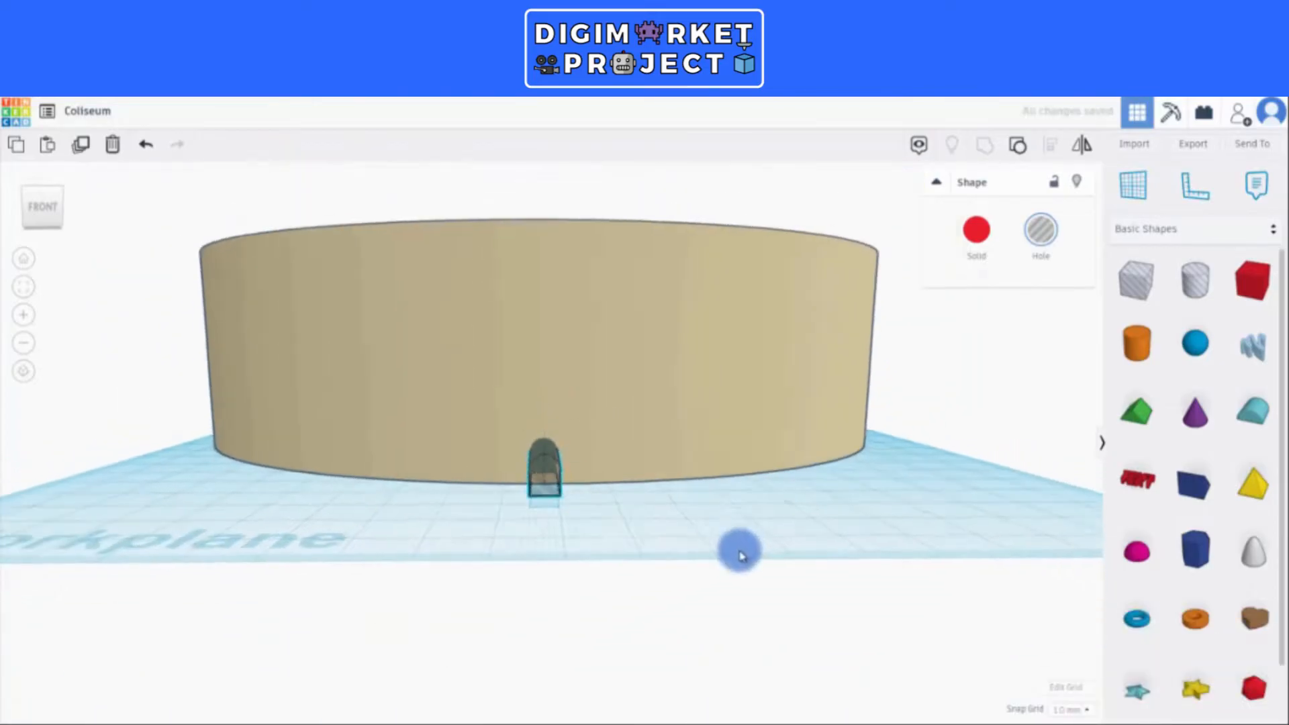
{"action": "right_click_drag", "start_coordinate": [737, 546], "coordinate": [407, 453]}
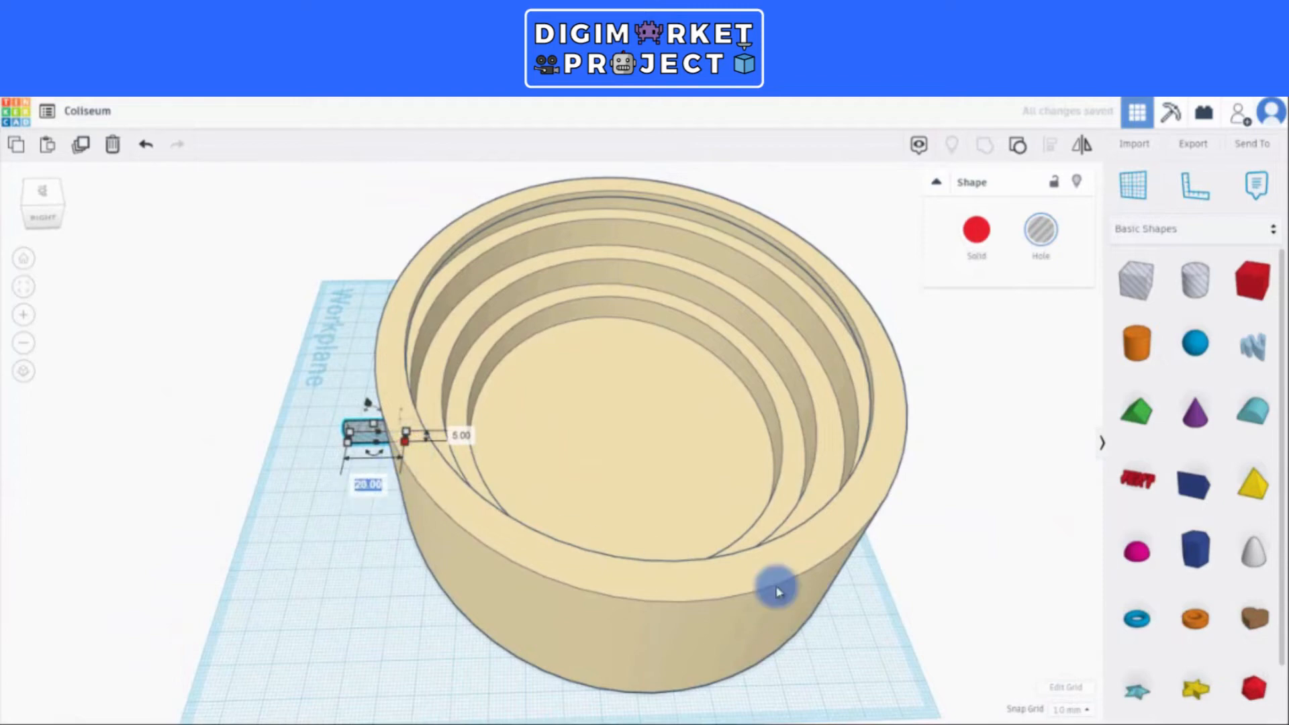
{"action": "key", "text": "Return"}
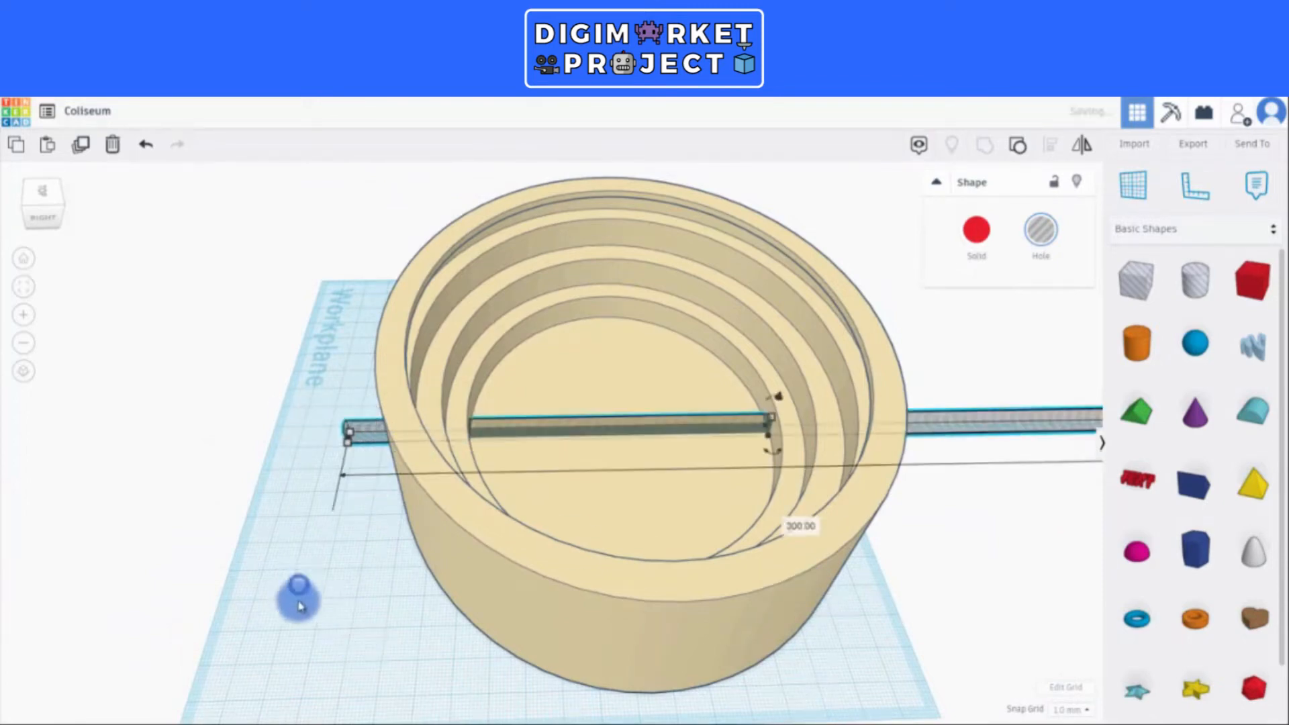
- Select the base and the arch hole and align their centers along the hole's length
{"action": "scroll", "coordinate": [342, 570], "scroll_direction": "down", "scroll_amount": 5}
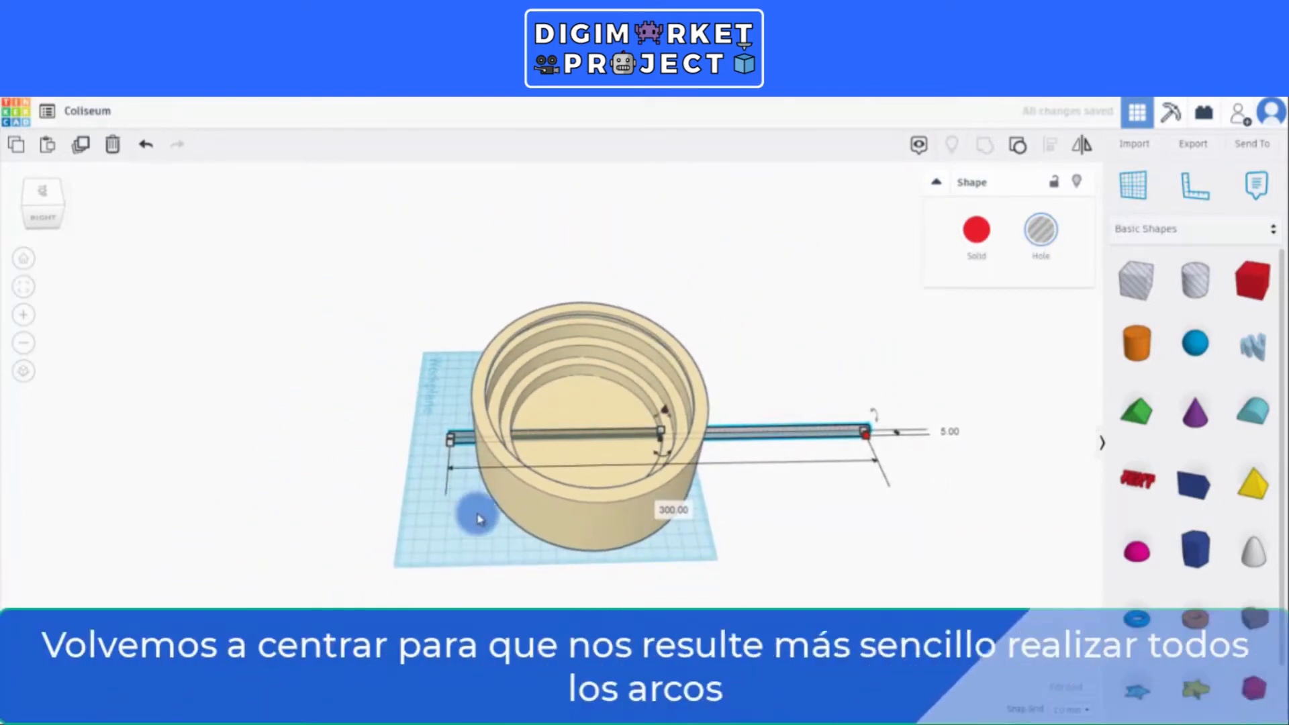
{"action": "left_click_drag", "start_coordinate": [420, 565], "coordinate": [735, 394]}
{"action": "left_click_drag", "start_coordinate": [801, 316], "coordinate": [803, 317]}
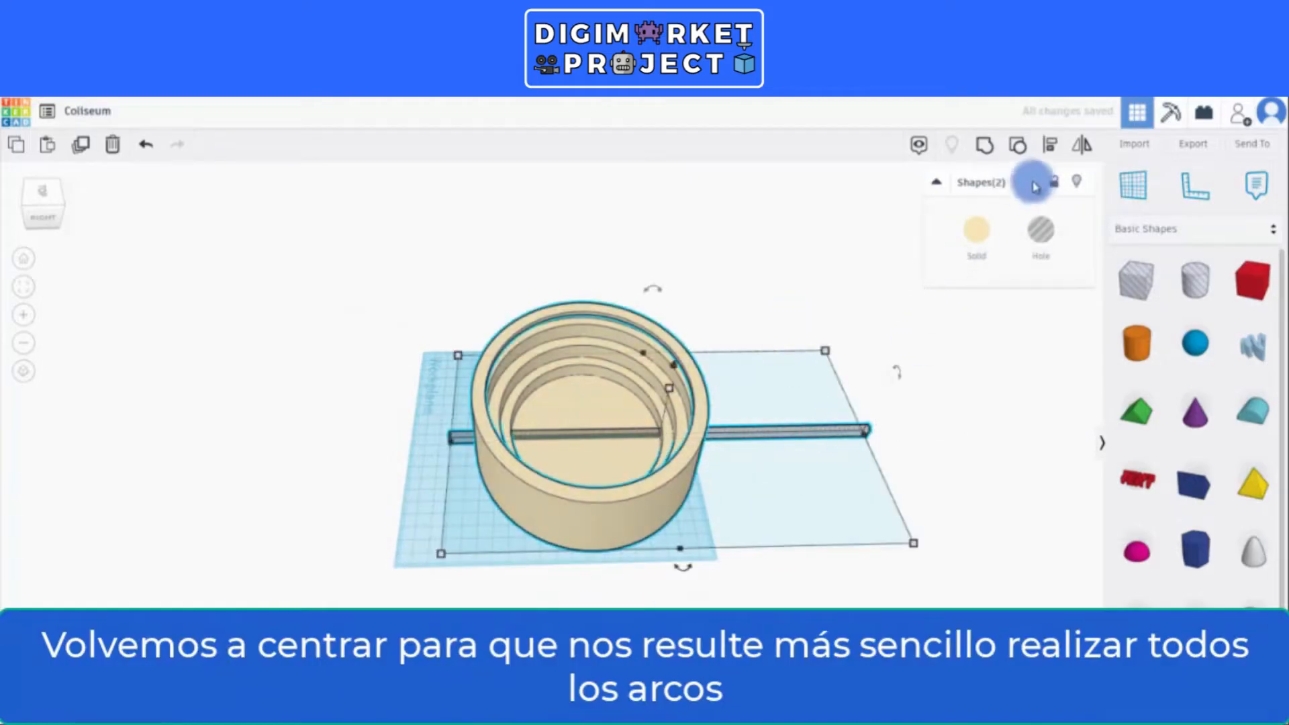
{"action": "left_click", "coordinate": [669, 571]}
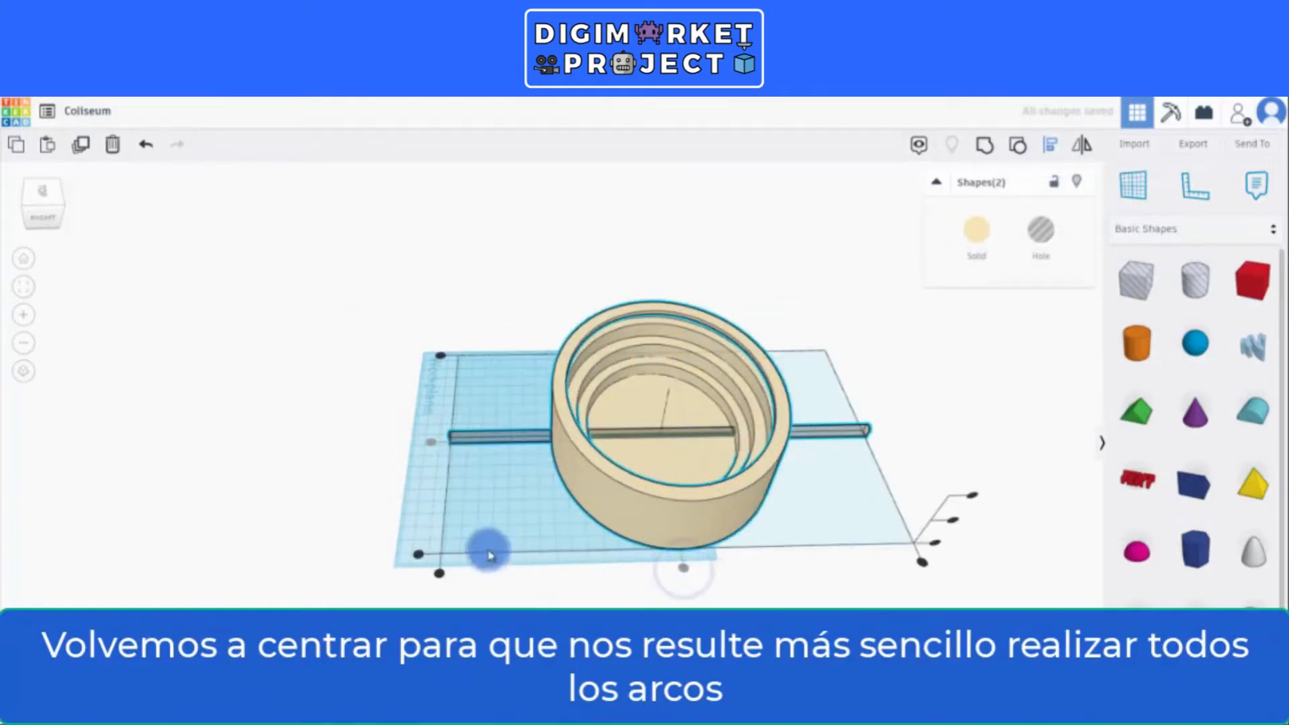
- Move the aligned base and arch hole together back to the middle of the workplane
{"action": "left_click_drag", "start_coordinate": [437, 570], "coordinate": [884, 291]}
{"action": "left_click_drag", "start_coordinate": [676, 535], "coordinate": [545, 523]}
{"action": "left_click", "coordinate": [718, 616]}
- Duplicate the arch hole, rotate the copy 5° and repeat the duplication until 36 arch holes complete the circle
{"action": "right_click_drag", "start_coordinate": [624, 613], "coordinate": [698, 597]}
{"action": "left_click", "coordinate": [541, 566]}
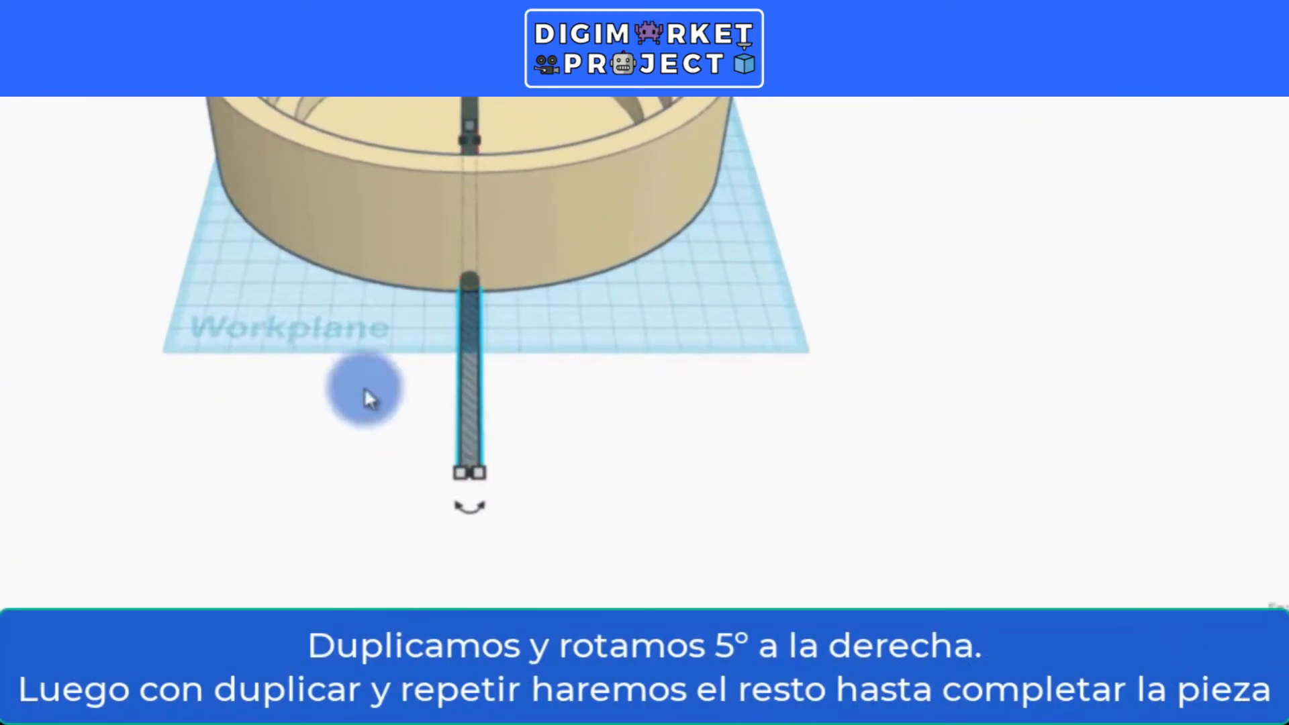
{"action": "left_click_drag", "start_coordinate": [470, 531], "coordinate": [522, 557]}
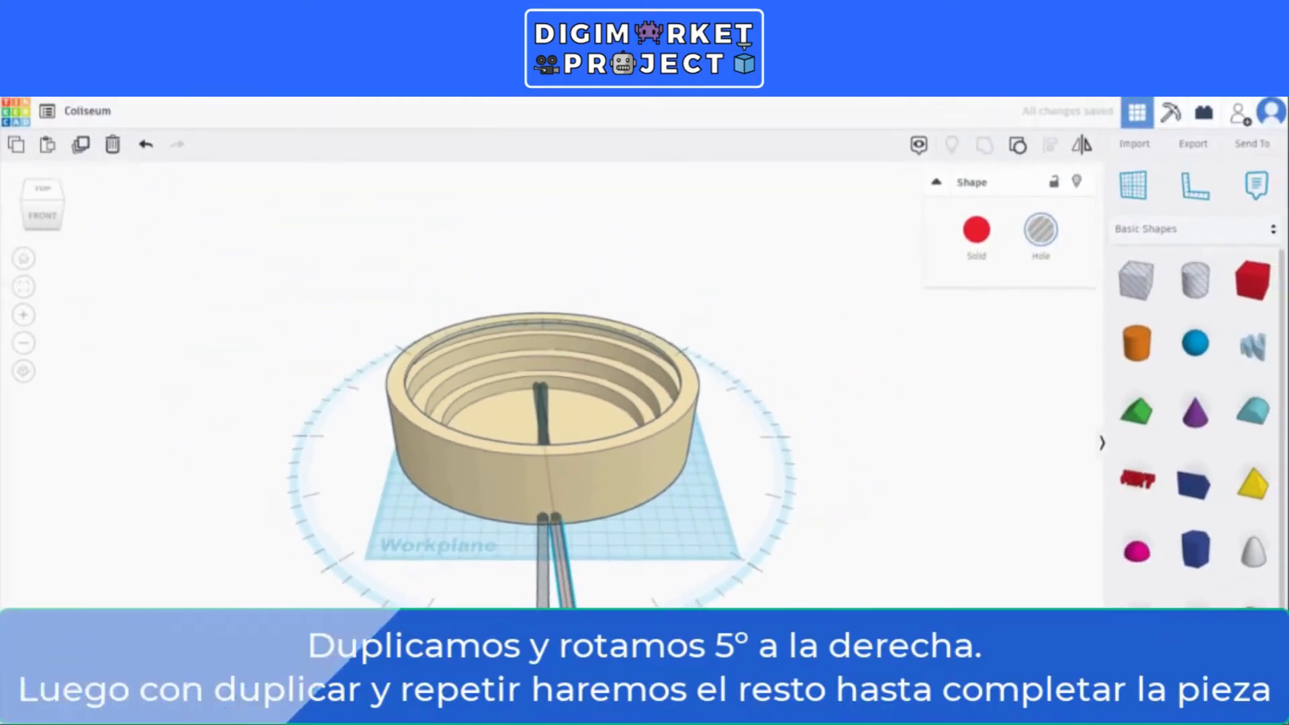
{"action": "scroll", "coordinate": [691, 667], "scroll_direction": "down", "scroll_amount": 3}
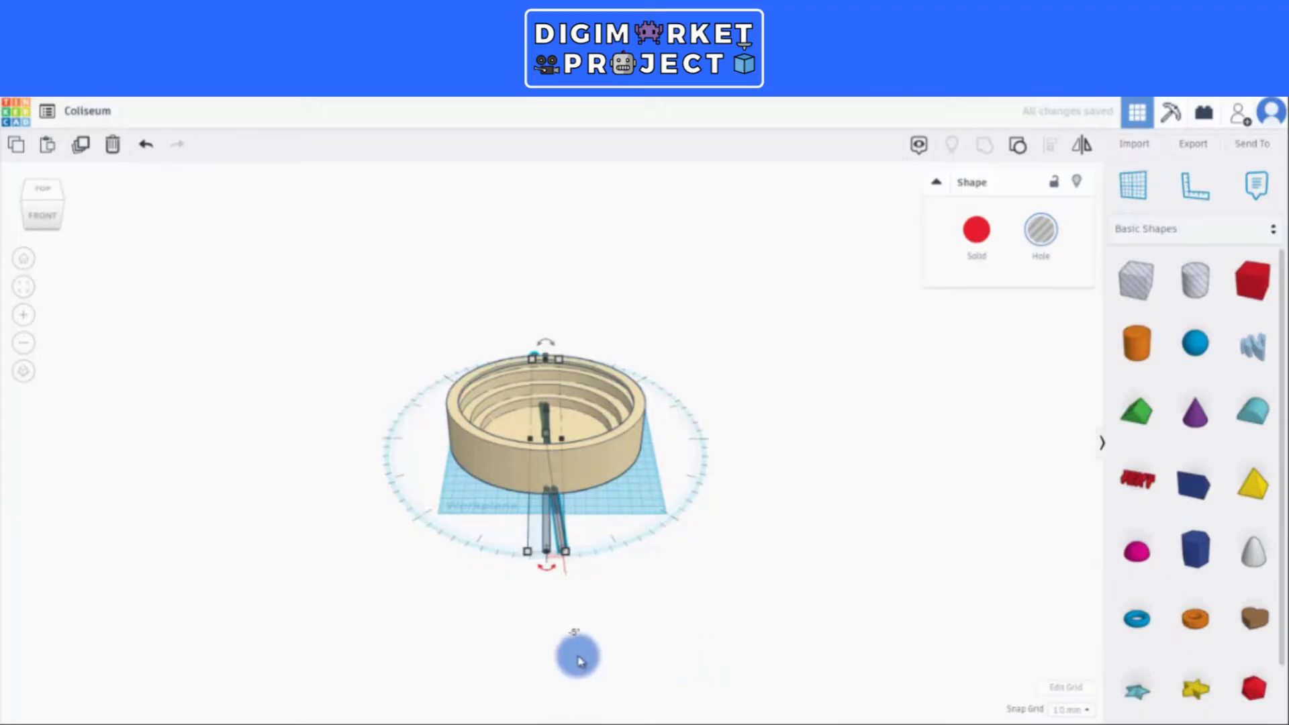
{"action": "scroll", "coordinate": [650, 610], "scroll_direction": "up", "scroll_amount": 3}
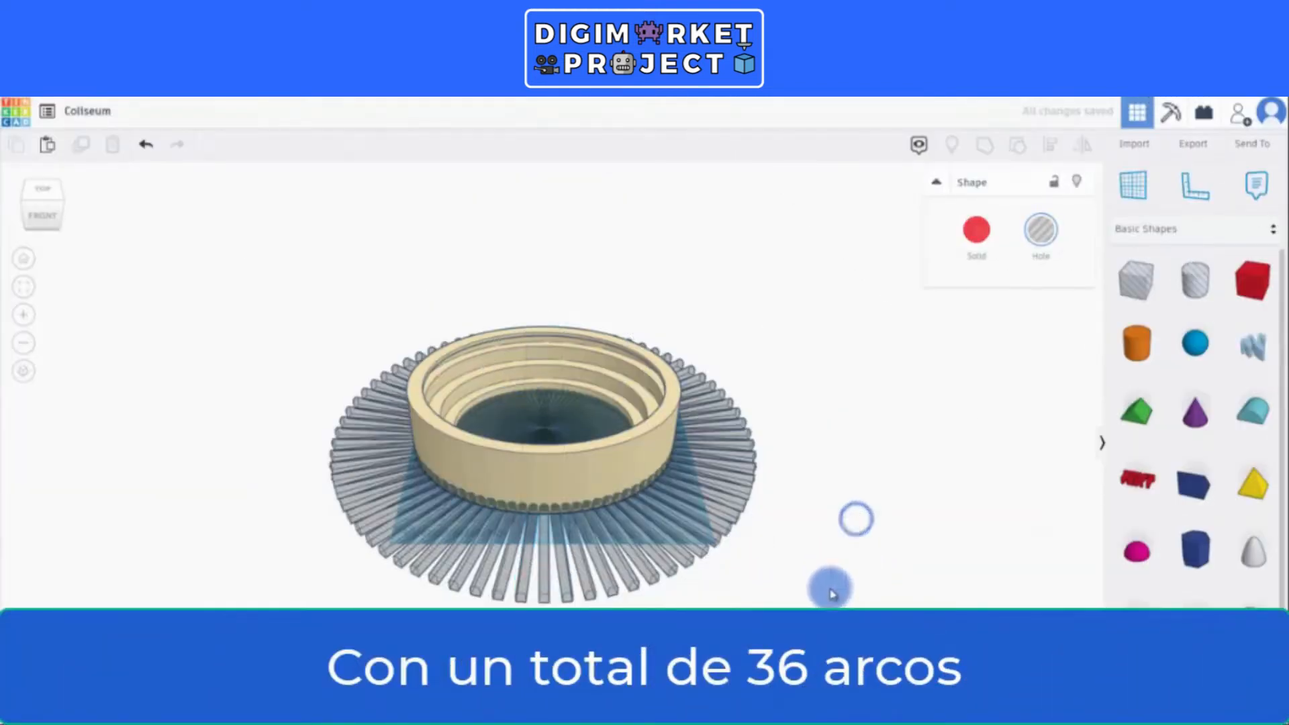
- Temporarily hide the base and group all 36 arch holes into one shape
{"action": "left_click", "coordinate": [508, 465]}
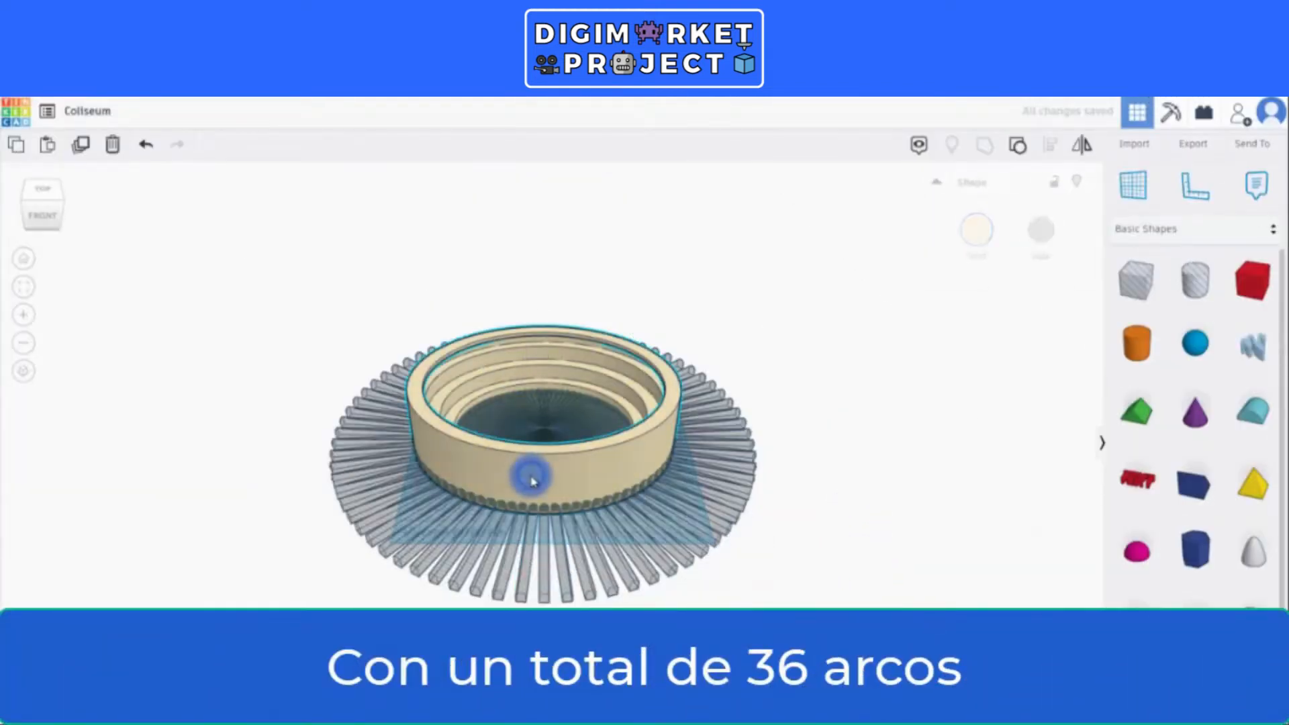
{"action": "left_click", "coordinate": [1079, 183]}
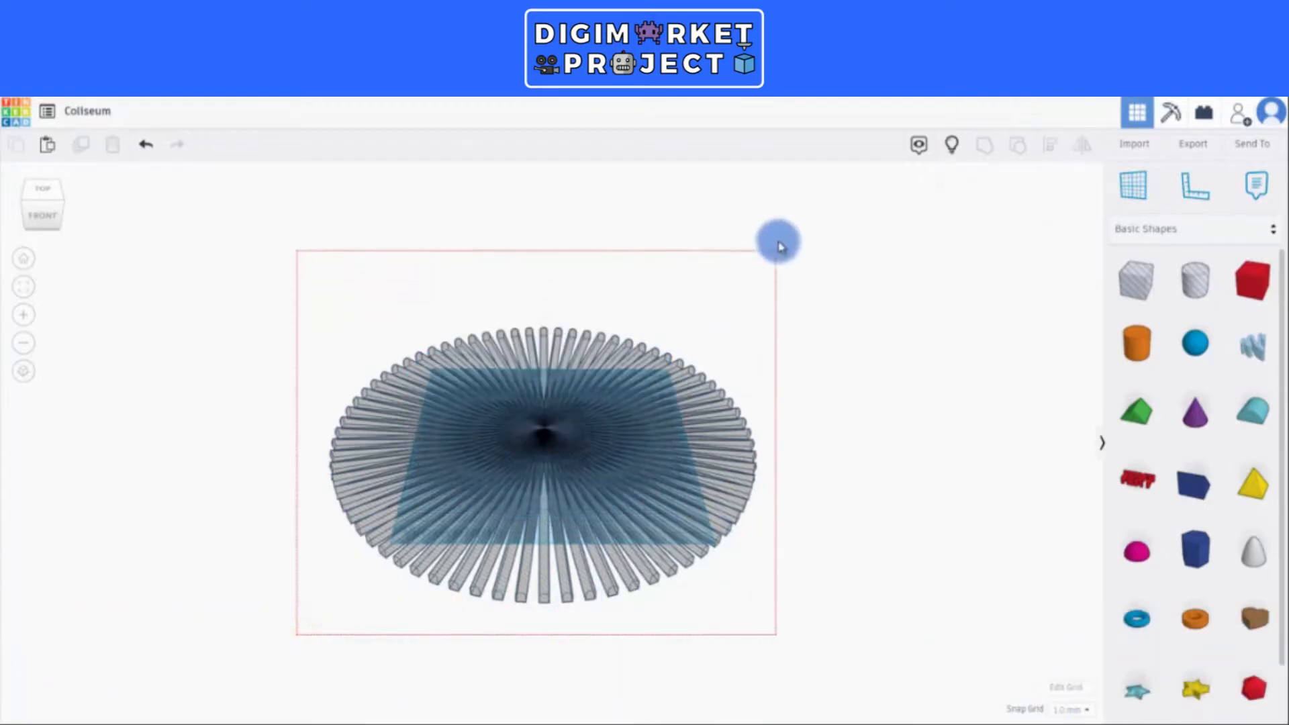
{"action": "left_click_drag", "start_coordinate": [782, 282], "coordinate": [783, 280]}
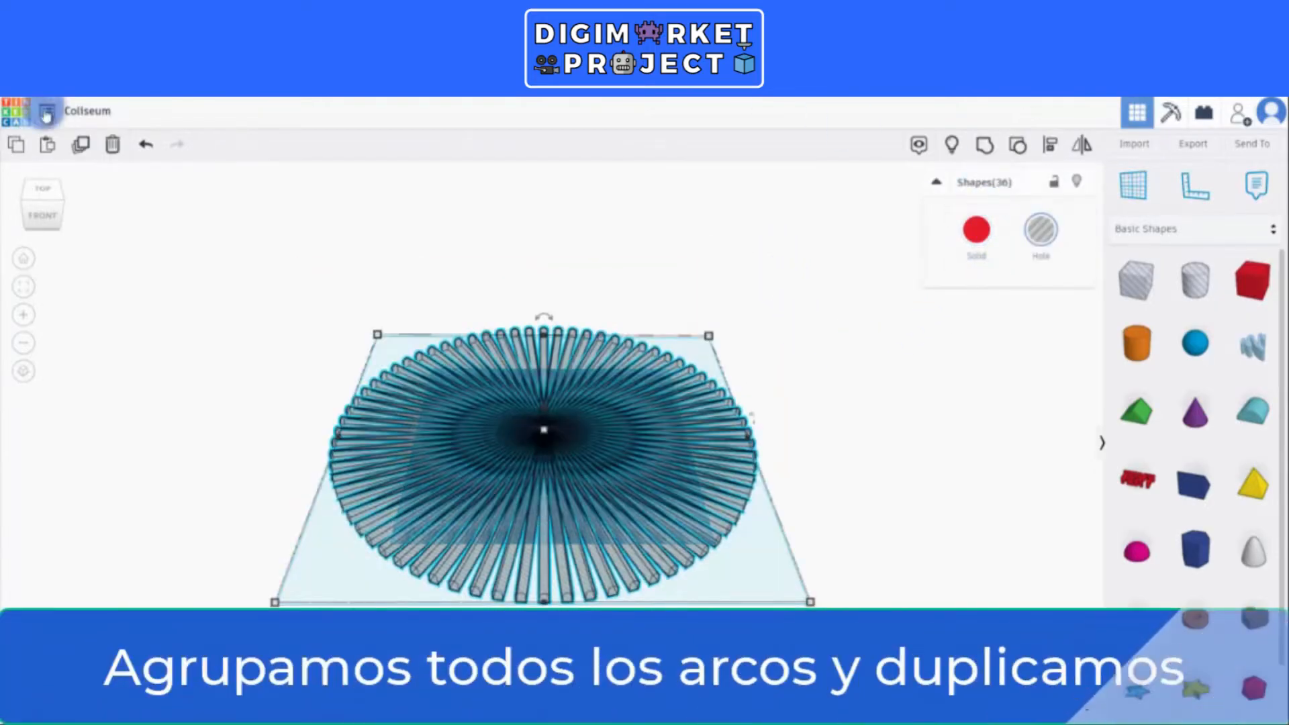
{"action": "left_click", "coordinate": [984, 146]}
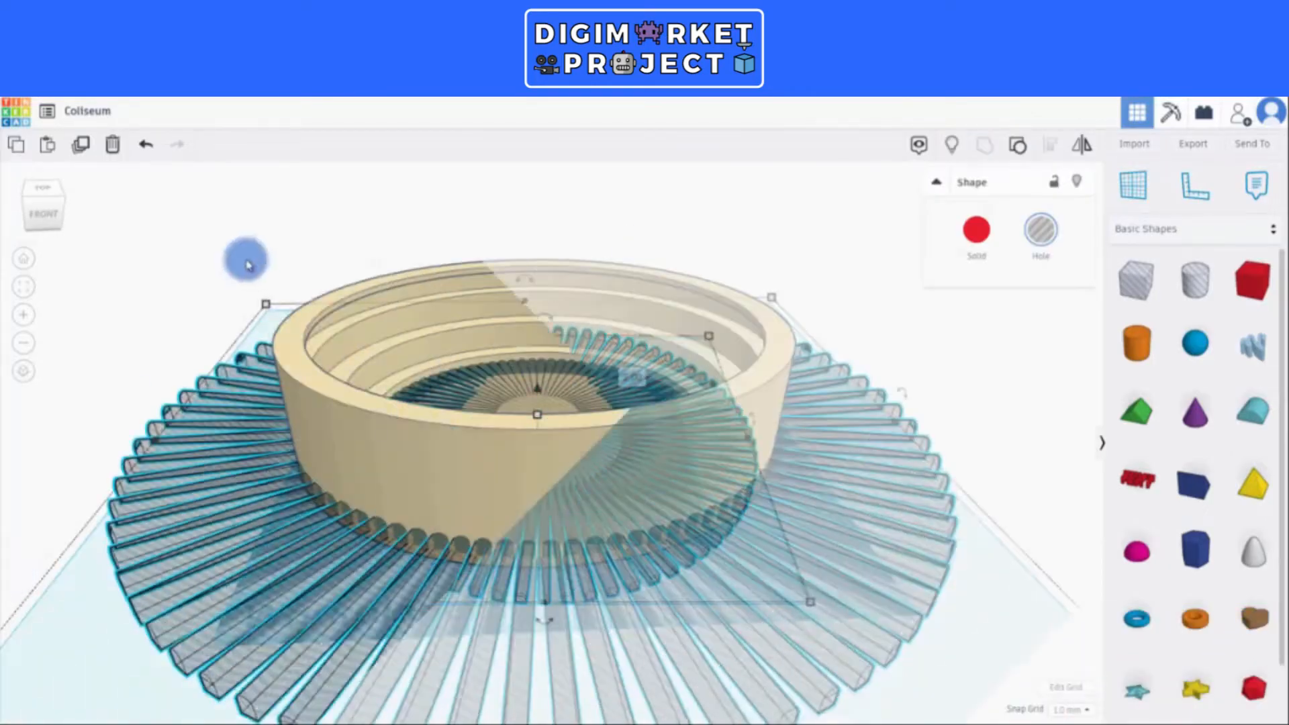
- Duplicate the ring of arch holes, raise the copy 12 mm and repeat the duplication for a third row
{"action": "left_click", "coordinate": [81, 144]}
{"action": "left_click_drag", "start_coordinate": [543, 403], "coordinate": [534, 363]}
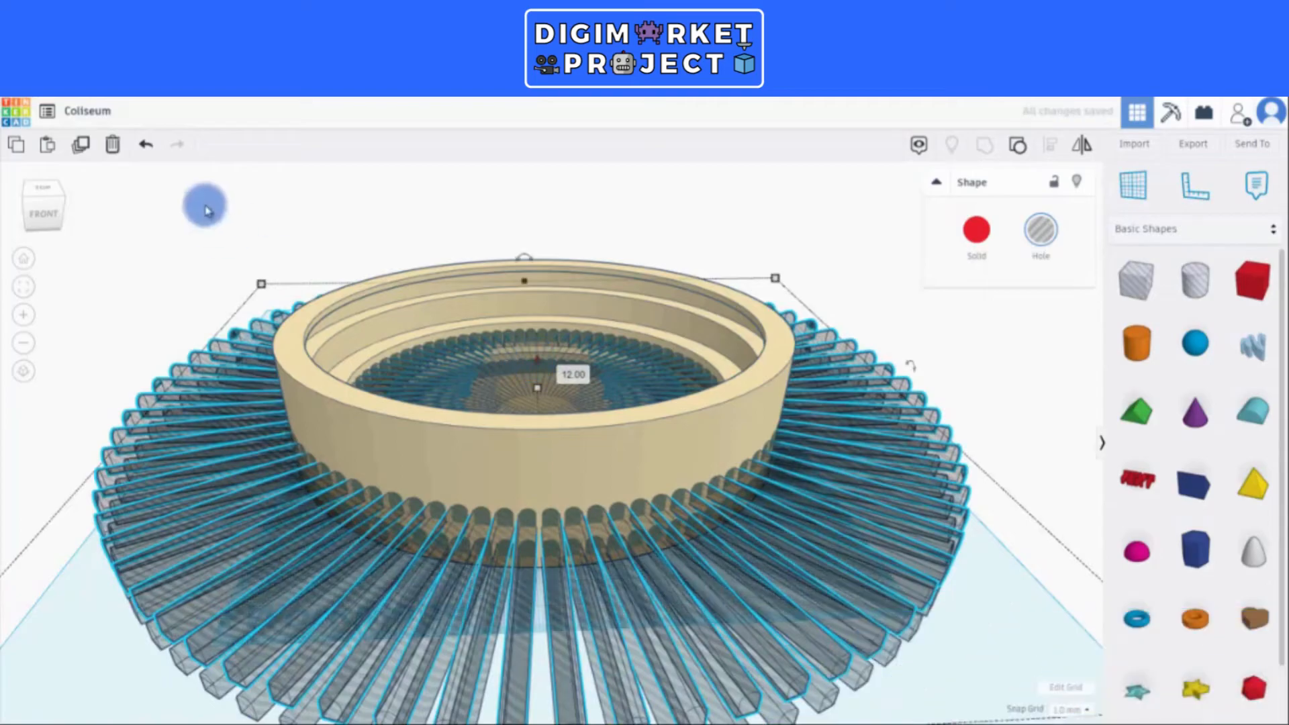
{"action": "left_click", "coordinate": [82, 148]}
{"action": "right_click_drag", "start_coordinate": [728, 423], "coordinate": [732, 423]}
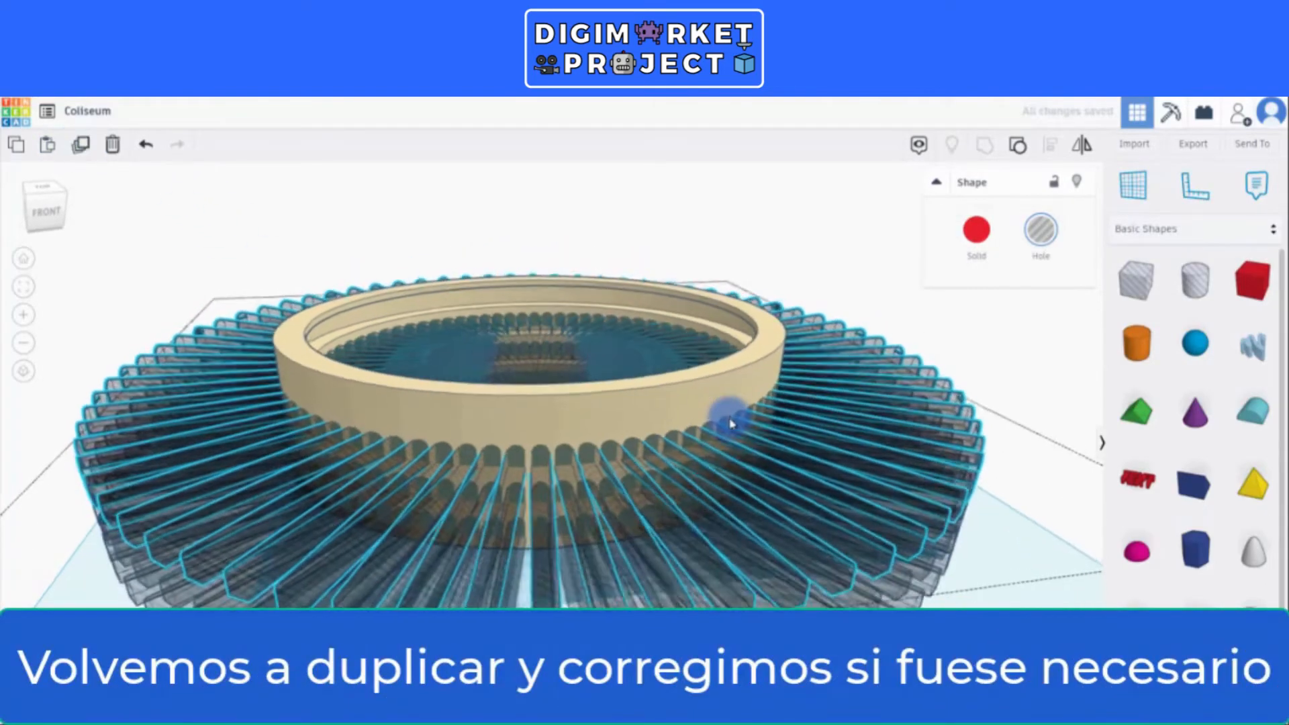
- Group the base with the three rings of arch holes to cut the arches through the walls
{"action": "scroll", "coordinate": [730, 426], "scroll_direction": "down", "scroll_amount": 5}
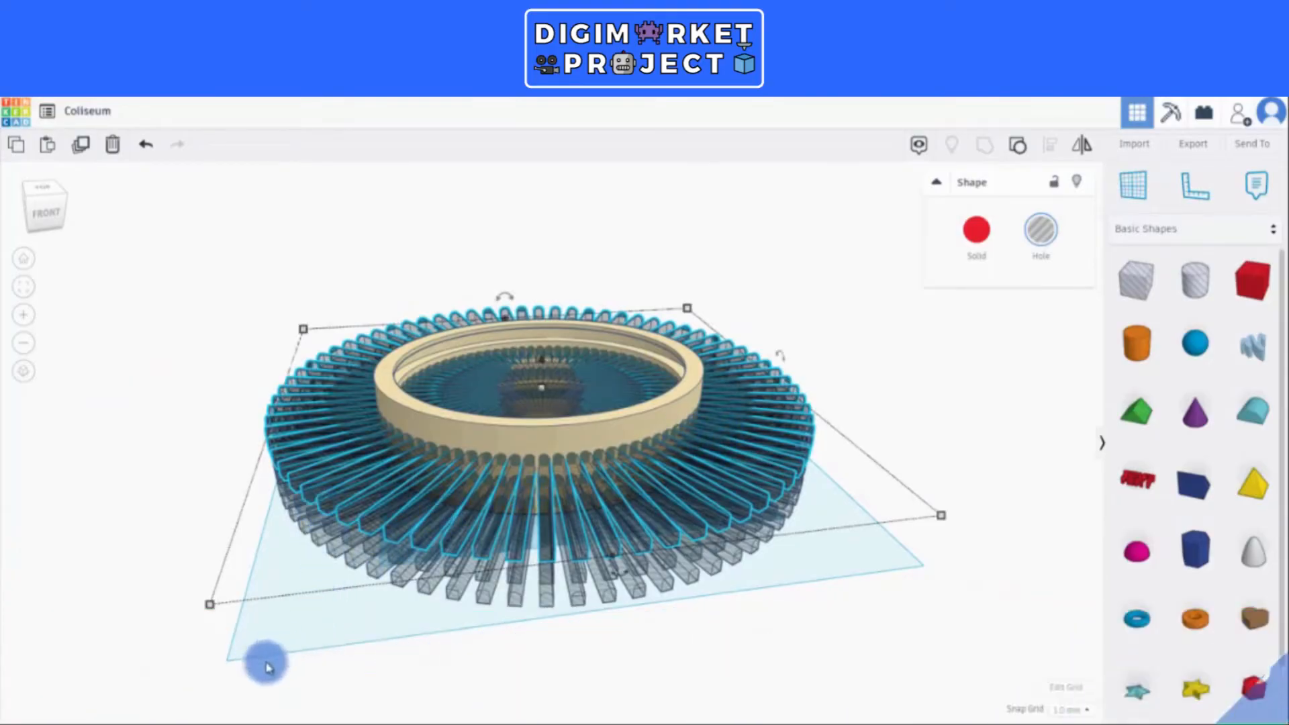
{"action": "mouse_move", "coordinate": [268, 662]}
{"action": "right_mouse_down"}
{"action": "mouse_move", "coordinate": [512, 679]}
{"action": "mouse_move", "coordinate": [497, 693]}
{"action": "mouse_move", "coordinate": [281, 649]}
{"action": "right_mouse_up"}
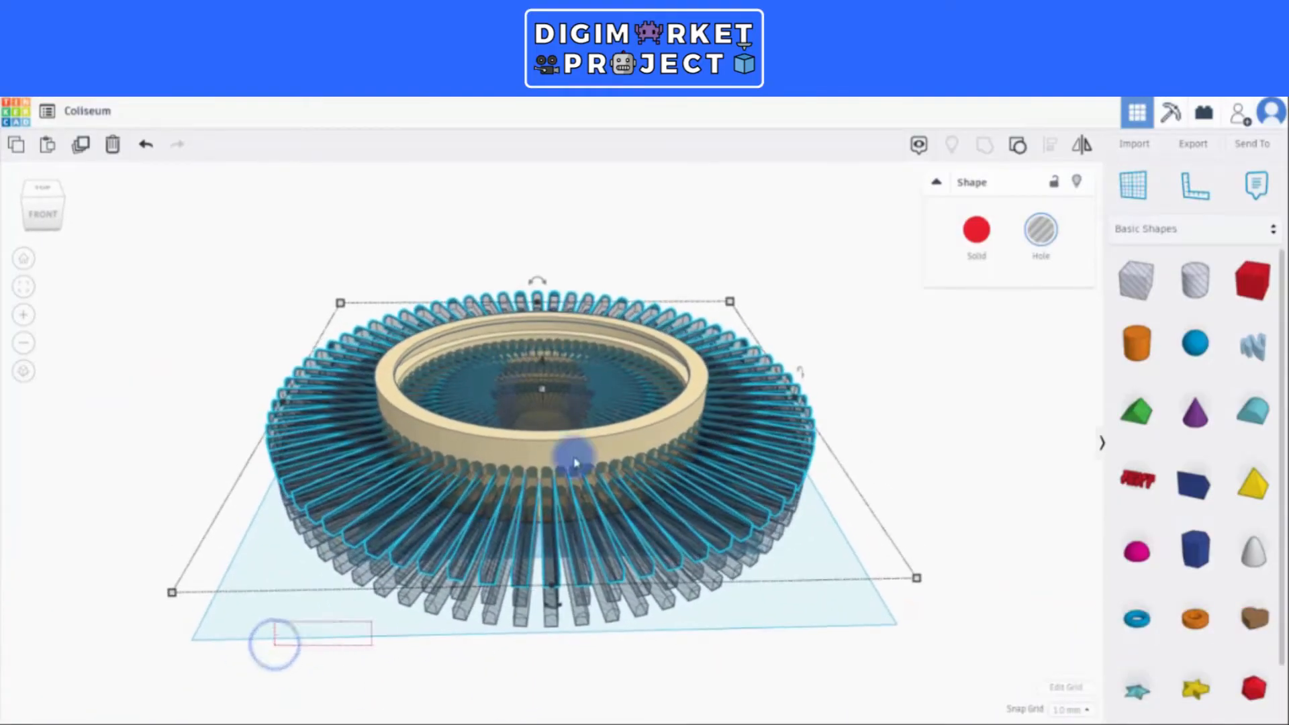
{"action": "key", "text": "ctrl+a"}
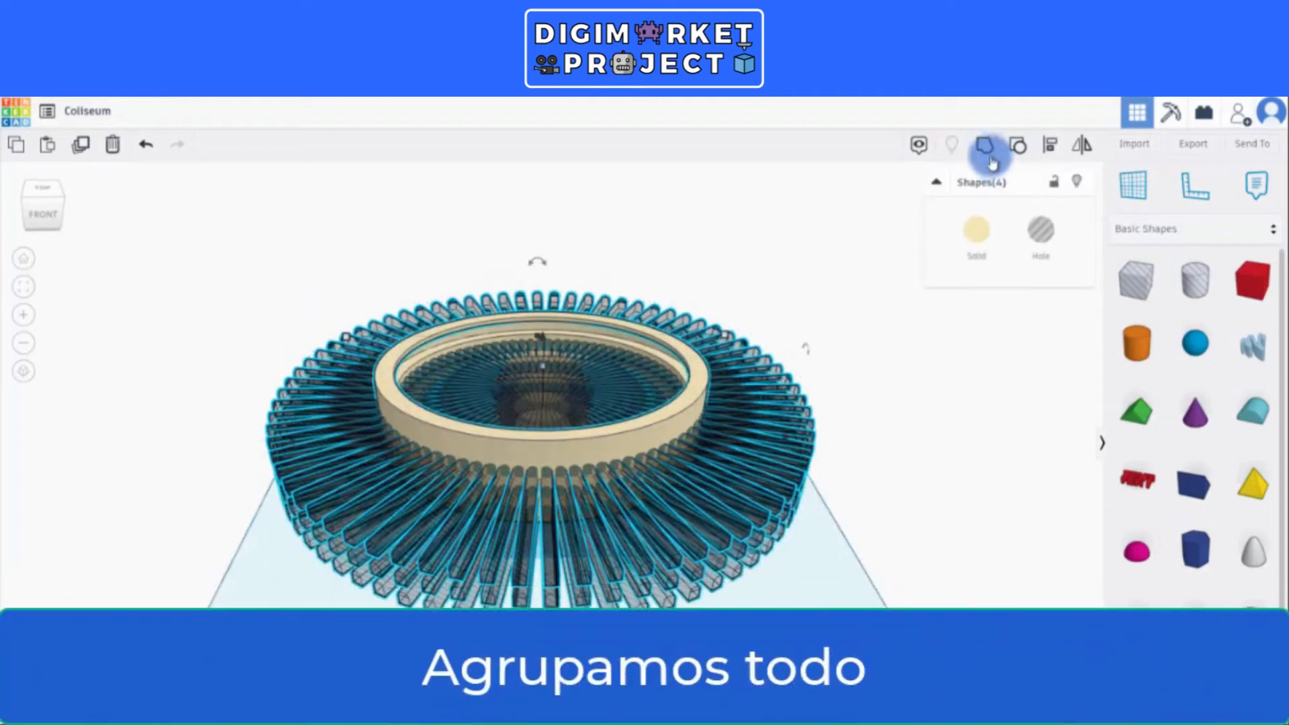
{"action": "key", "text": "ctrl+g"}
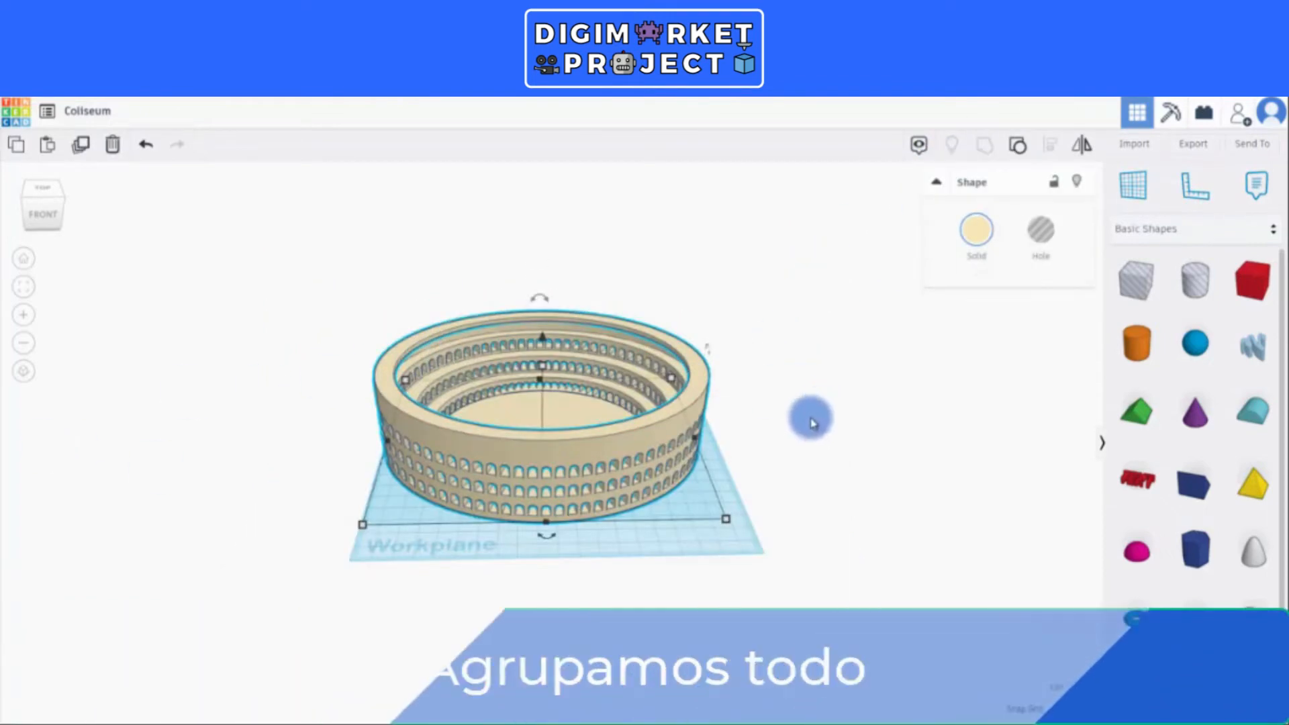
{"action": "right_click_drag", "start_coordinate": [811, 420], "coordinate": [839, 429]}
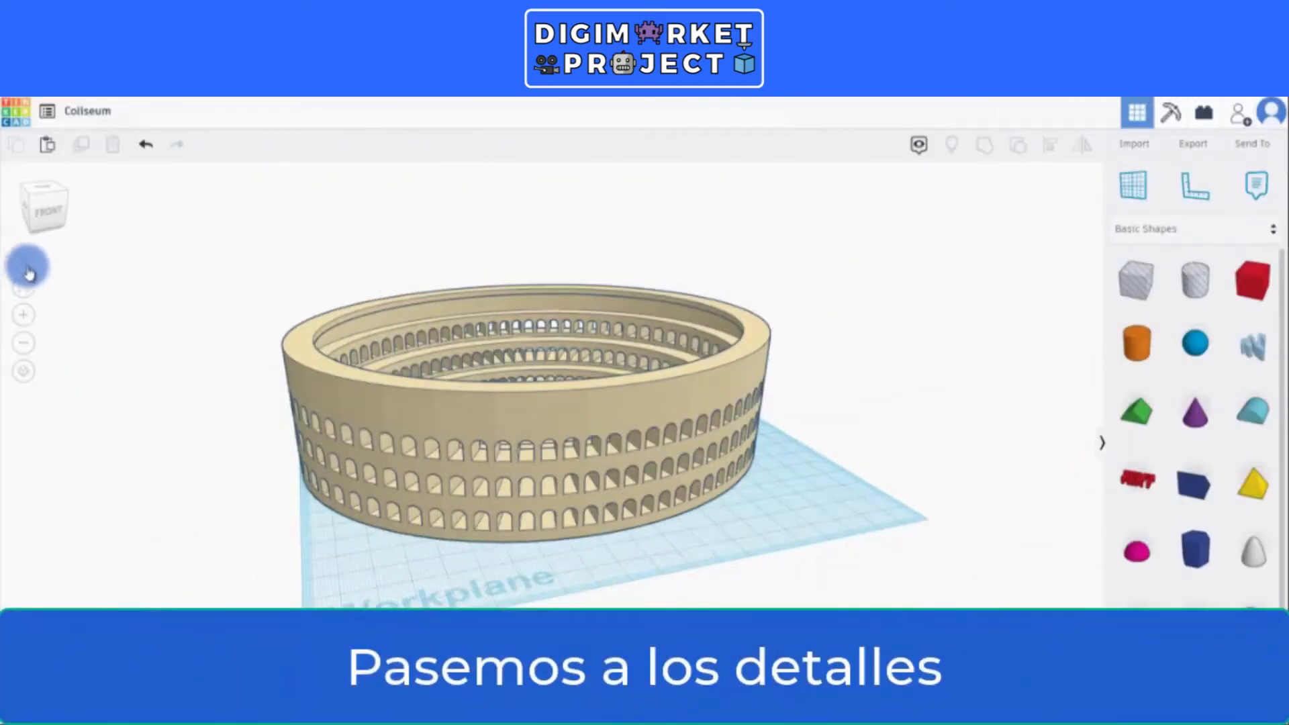
- Place a box in front of the Colosseum and size it 2 mm long, wide and high
{"action": "left_click", "coordinate": [25, 267]}
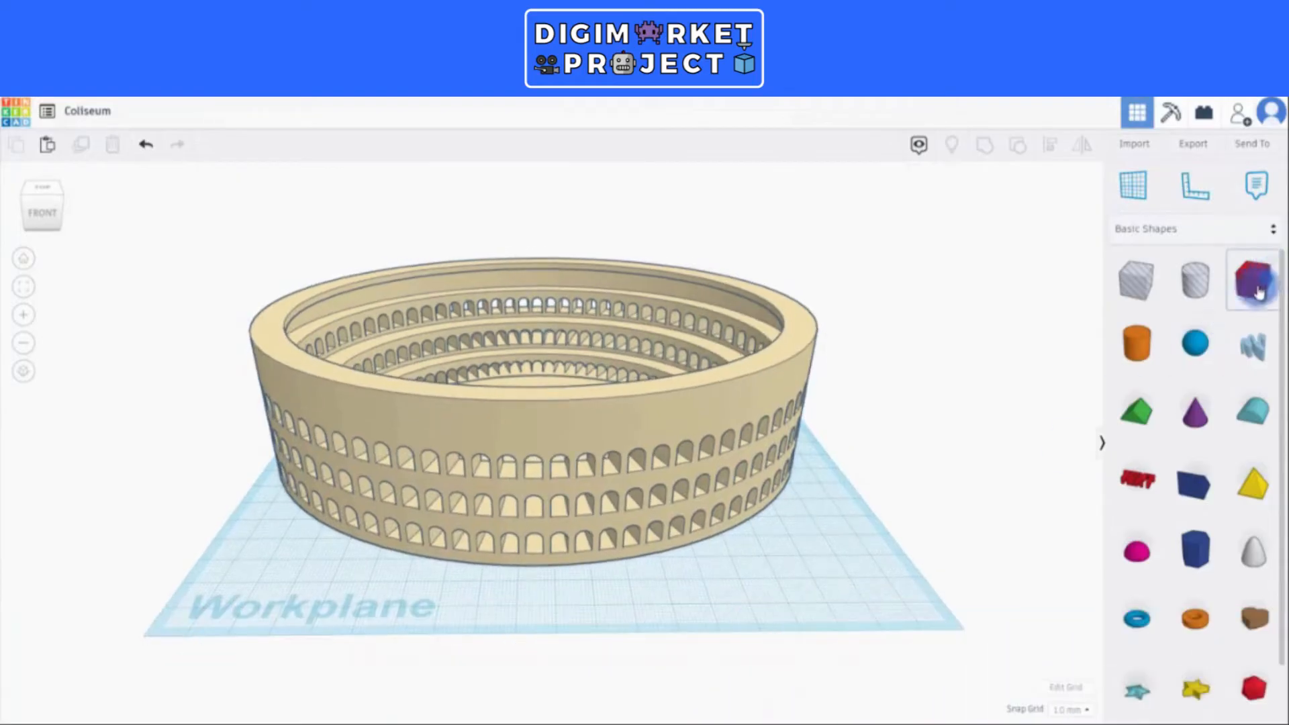
{"action": "left_click_drag", "start_coordinate": [1259, 290], "coordinate": [570, 599]}
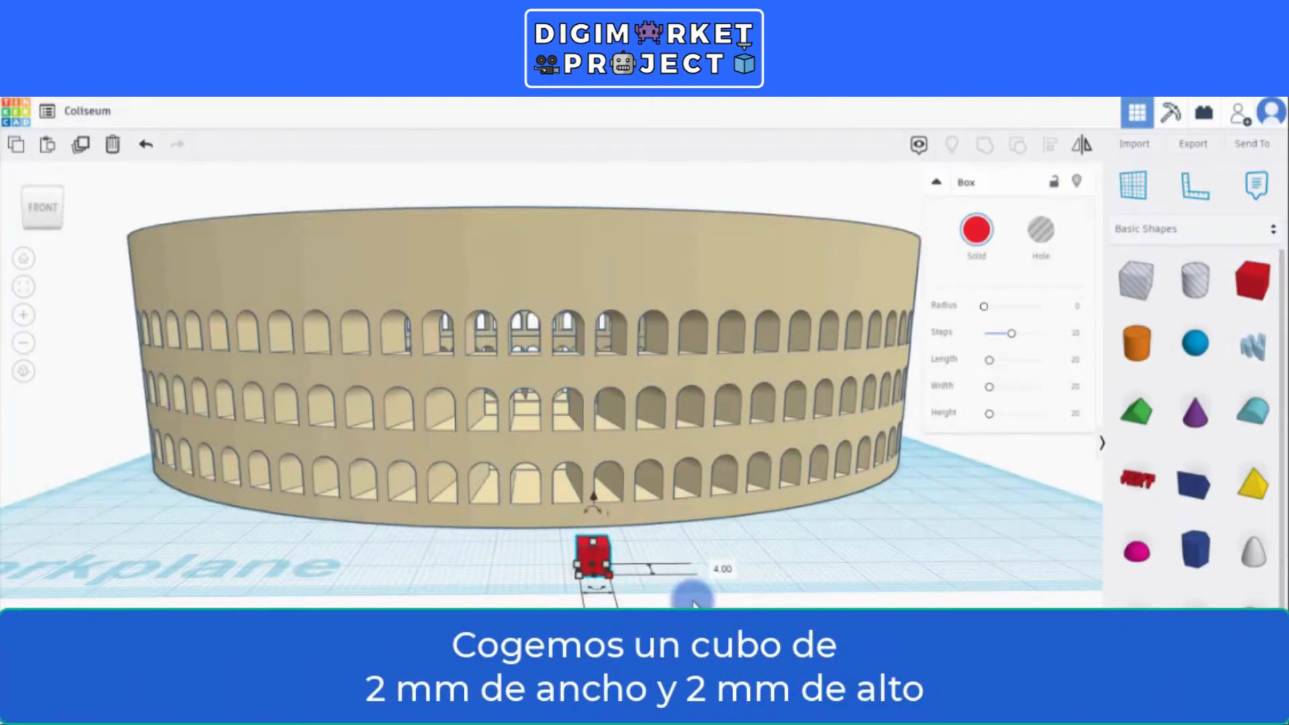
{"action": "type", "text": "2"}
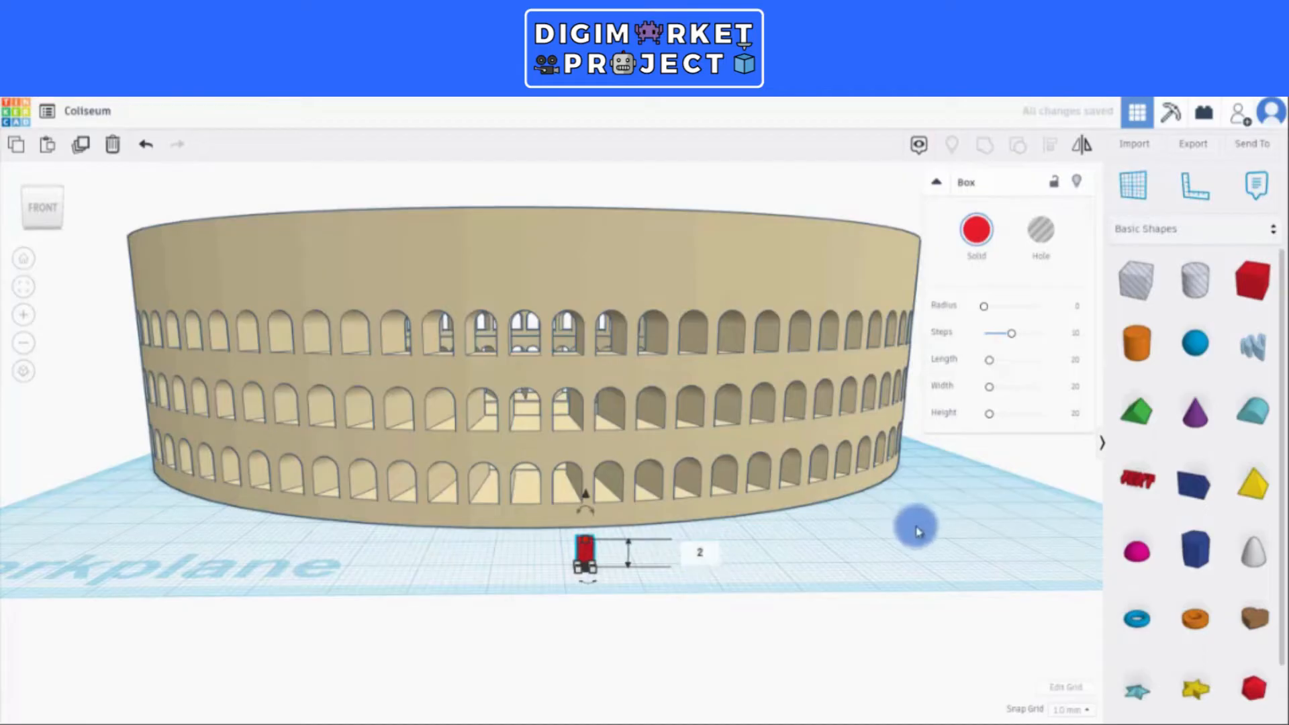
- Center the small box across the Colosseum's width and raise it 32 mm above the workplane
{"action": "left_click", "coordinate": [674, 395], "text": "shift"}
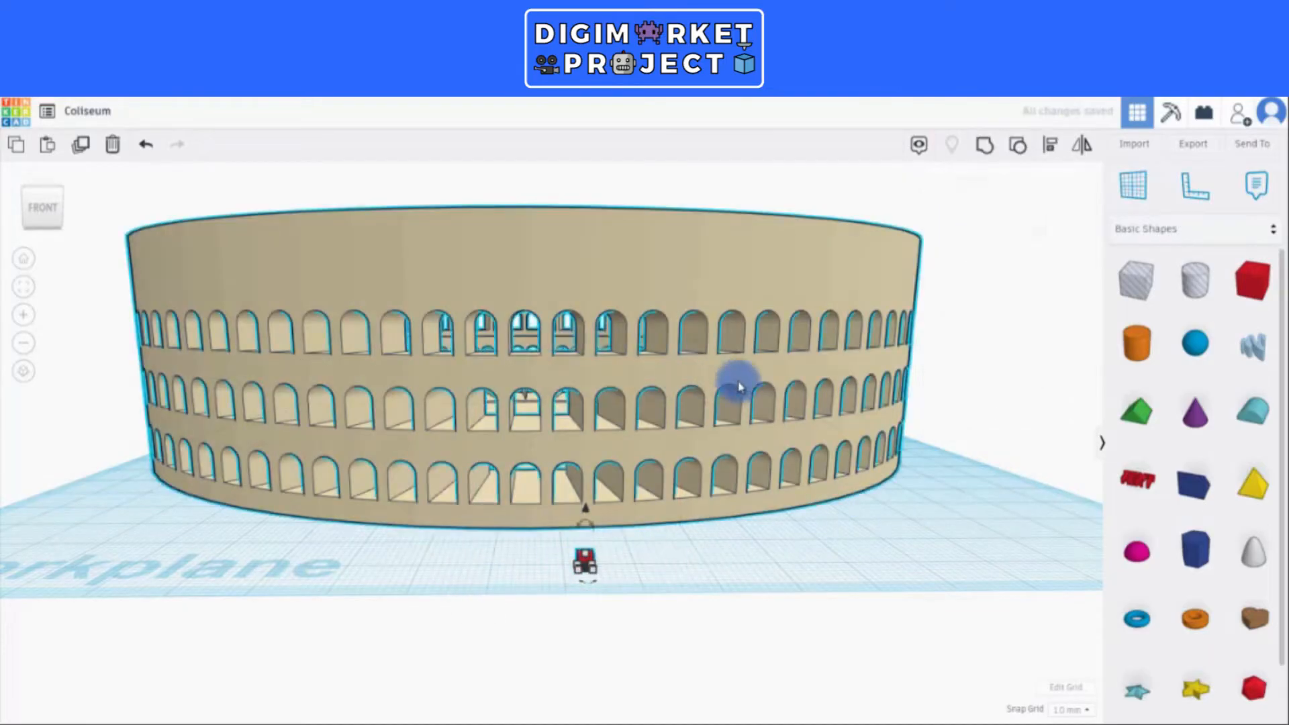
{"action": "left_click", "coordinate": [1049, 145]}
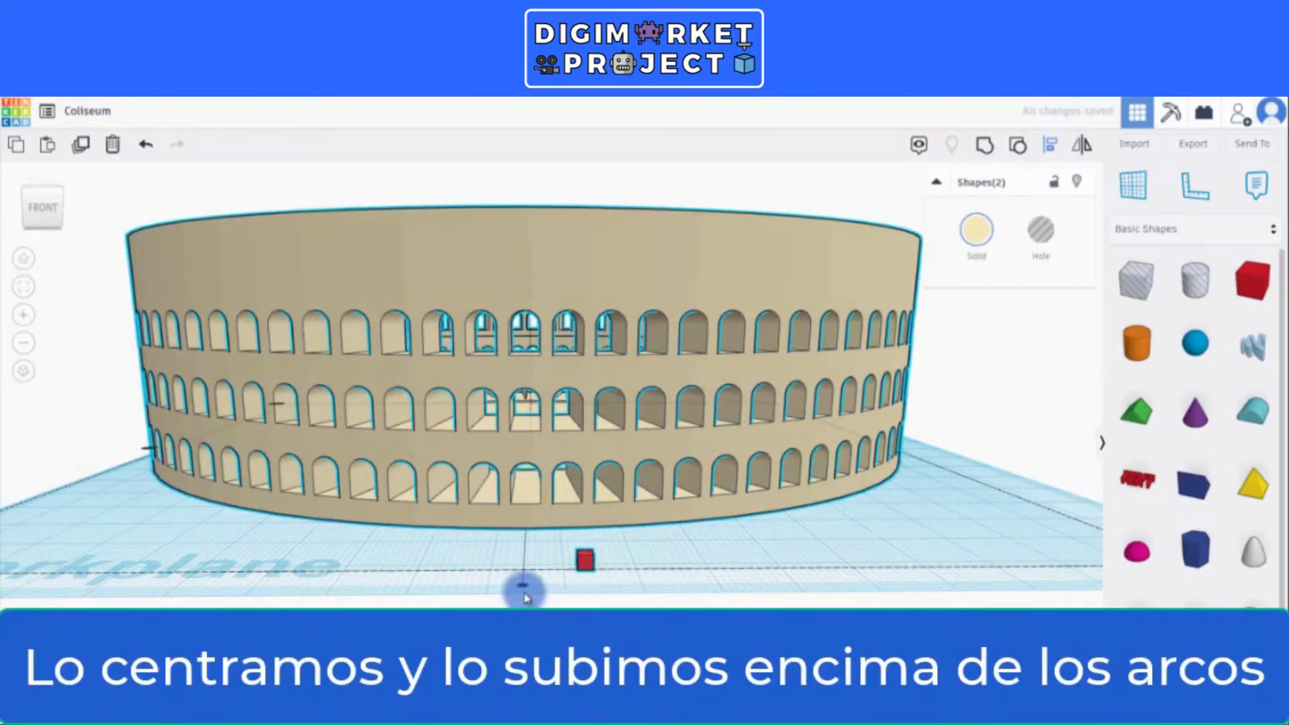
{"action": "left_click", "coordinate": [524, 591]}
{"action": "left_click", "coordinate": [534, 572]}
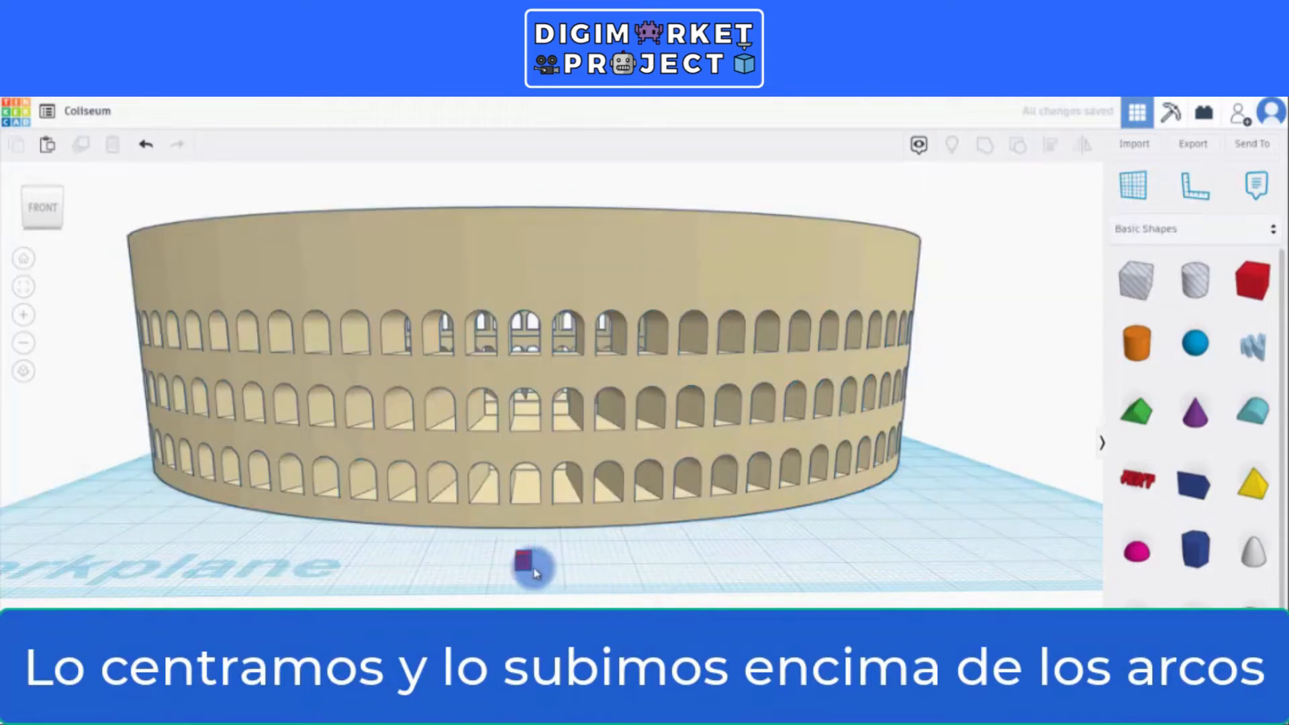
{"action": "left_click_drag", "start_coordinate": [522, 497], "coordinate": [494, 243]}
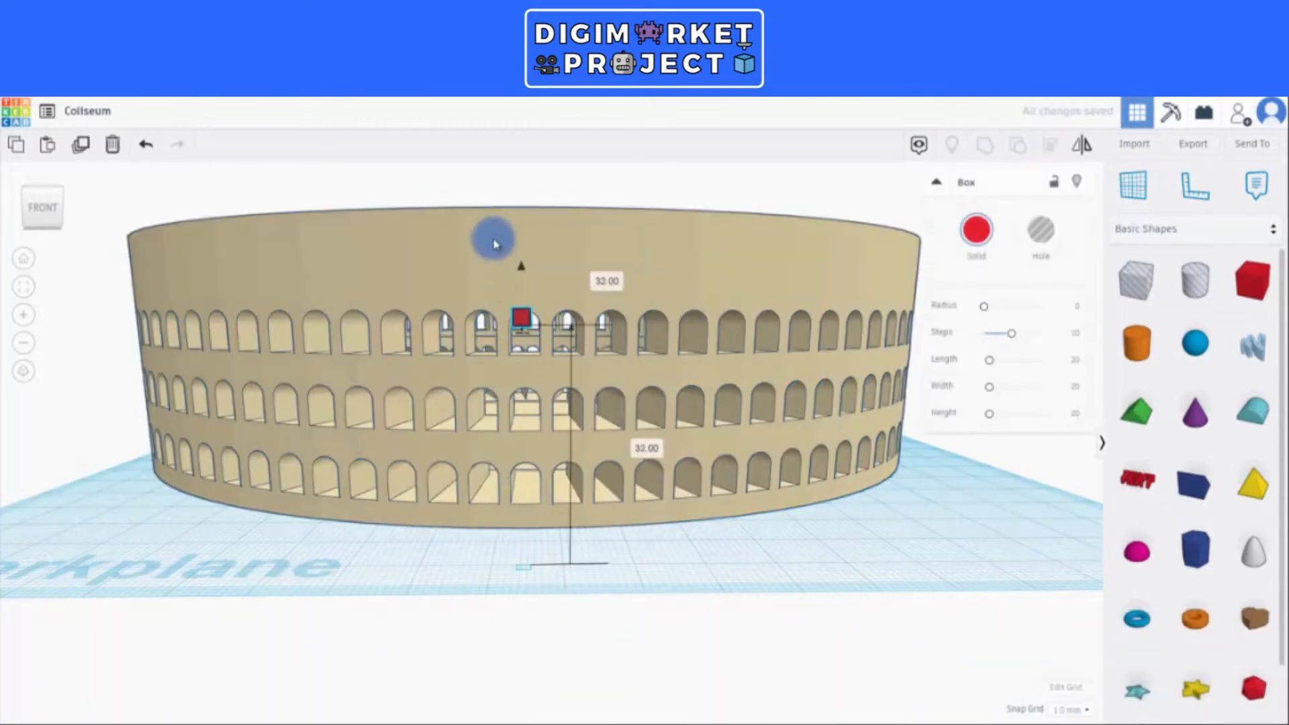
- Turn the small box into a hole and set its length to 300 mm so it passes through the Colosseum
{"action": "right_click_drag", "start_coordinate": [658, 408], "coordinate": [822, 515]}
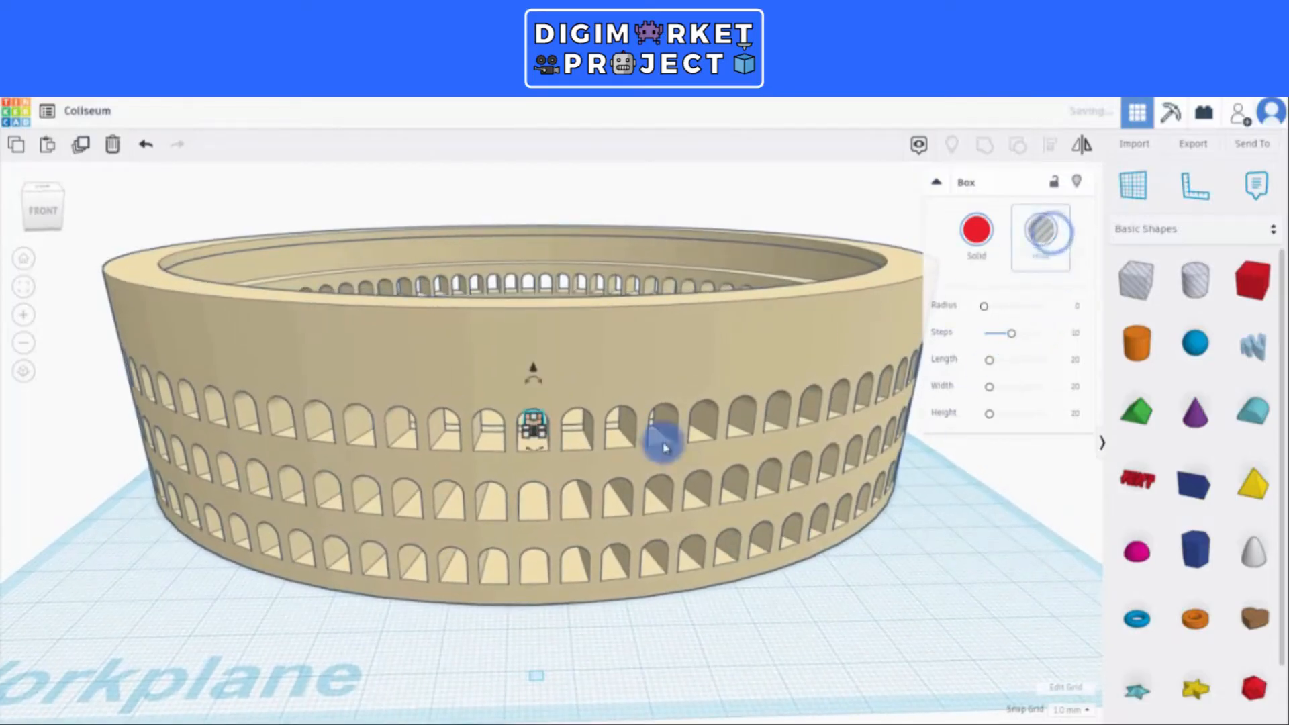
{"action": "right_click_drag", "start_coordinate": [663, 447], "coordinate": [210, 522]}
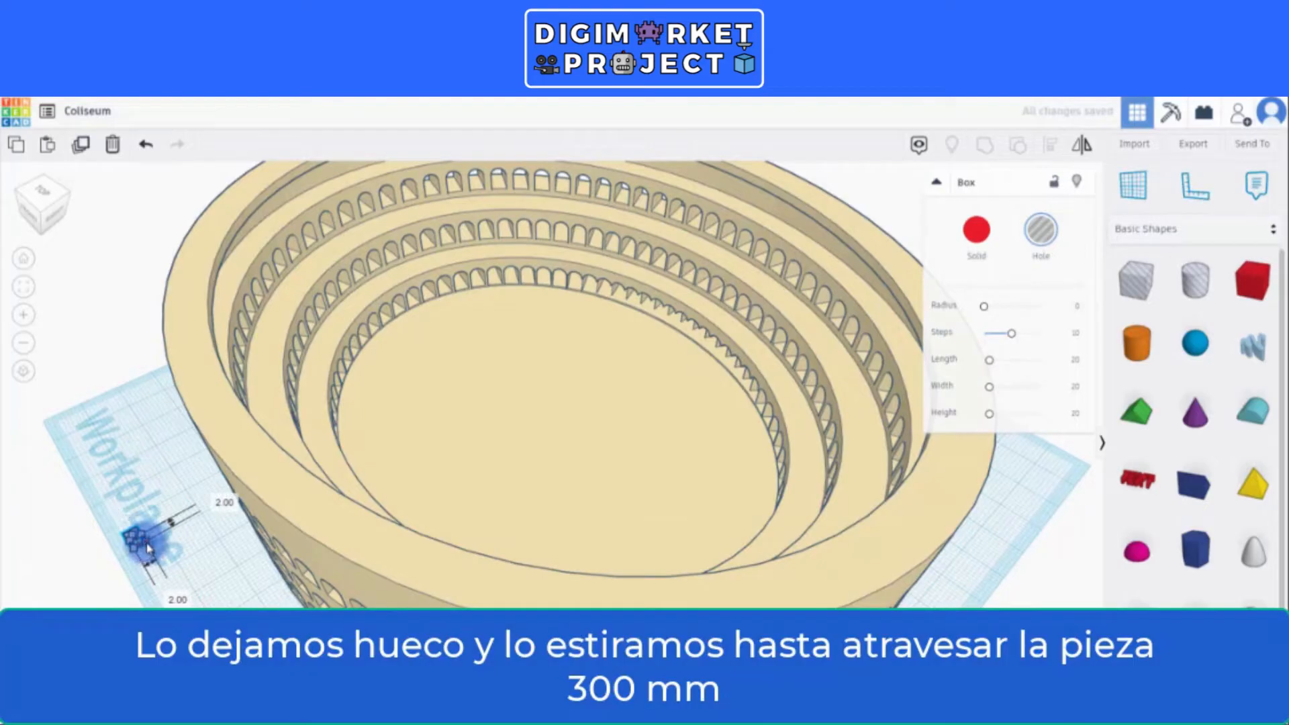
{"action": "type", "text": "300"}
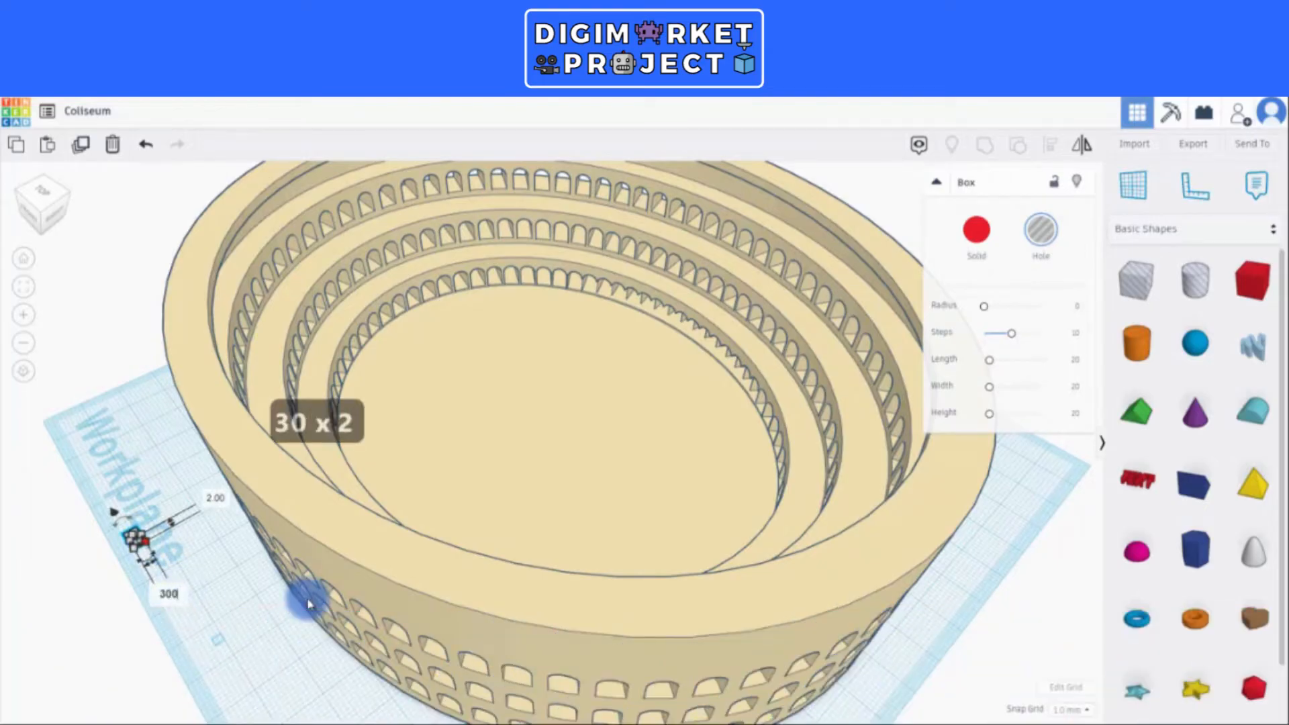
{"action": "key", "text": "Return"}
{"action": "key", "text": "f"}
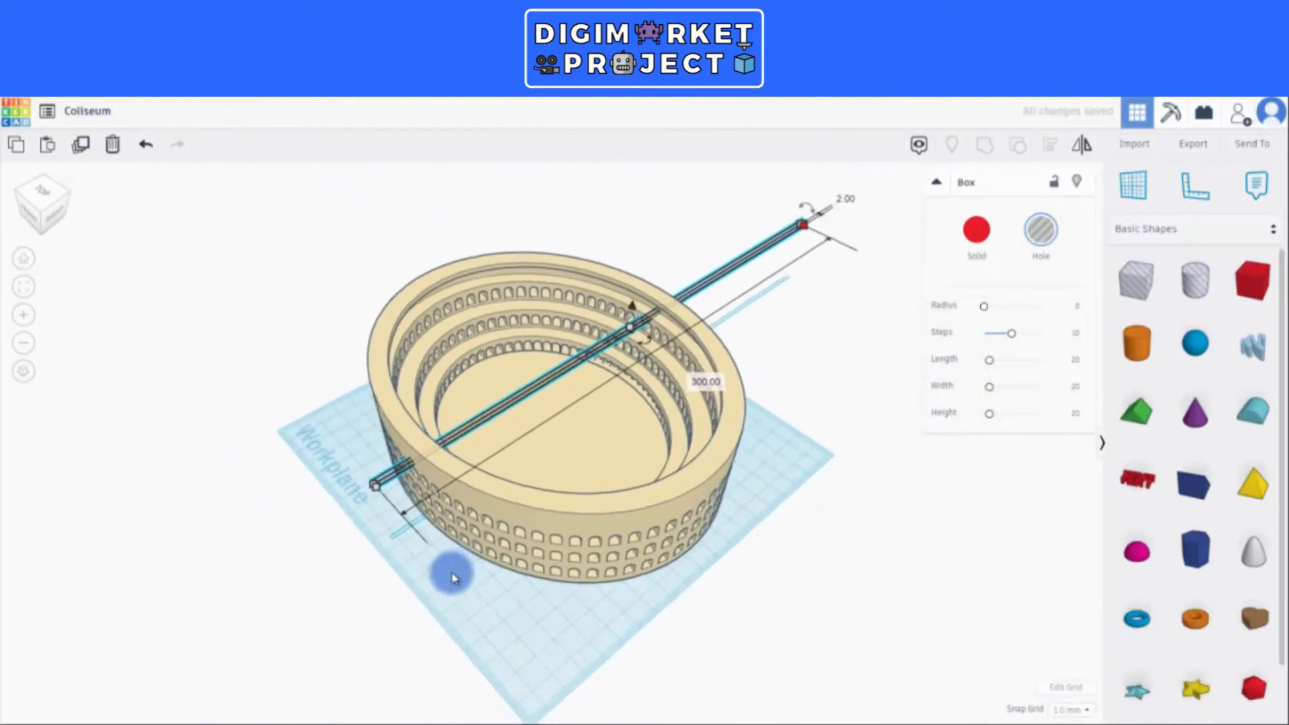
- Select the Colosseum and the long box hole and align their centers along the hole's length
{"action": "right_click_drag", "start_coordinate": [532, 608], "coordinate": [716, 581]}
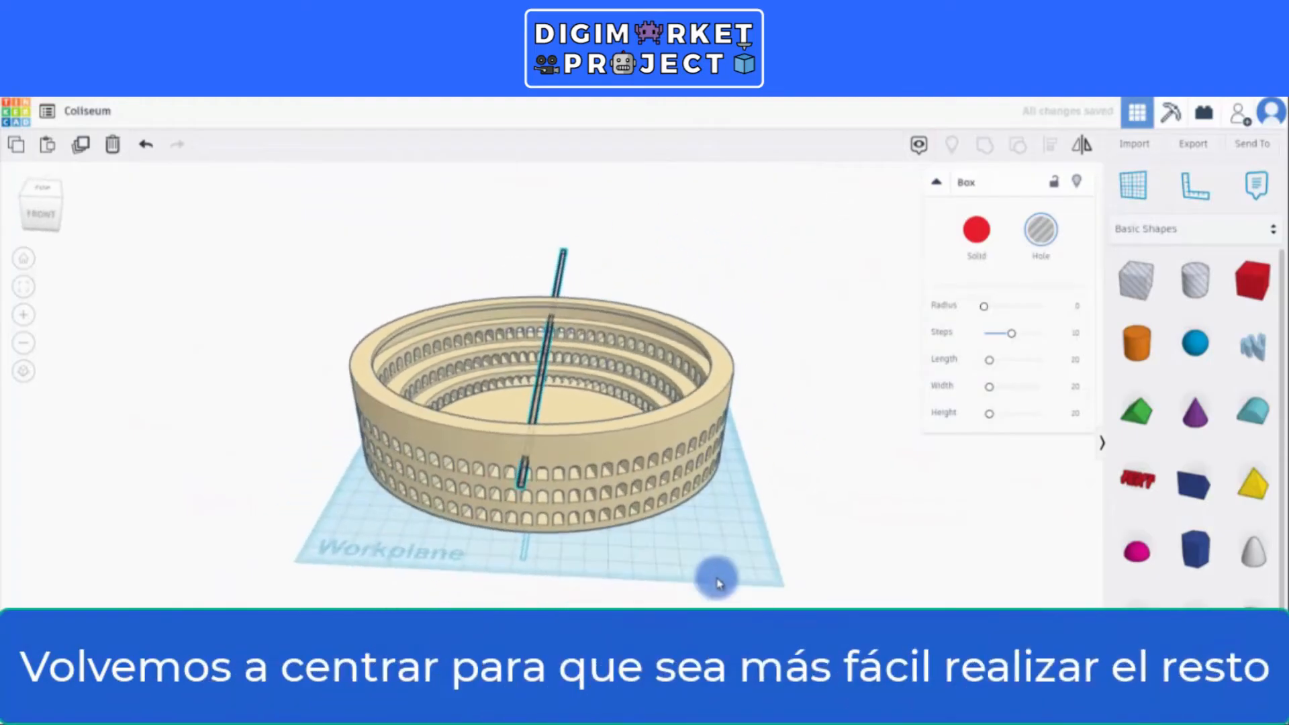
{"action": "left_click_drag", "start_coordinate": [401, 579], "coordinate": [699, 273]}
{"action": "left_click", "coordinate": [1053, 146]}
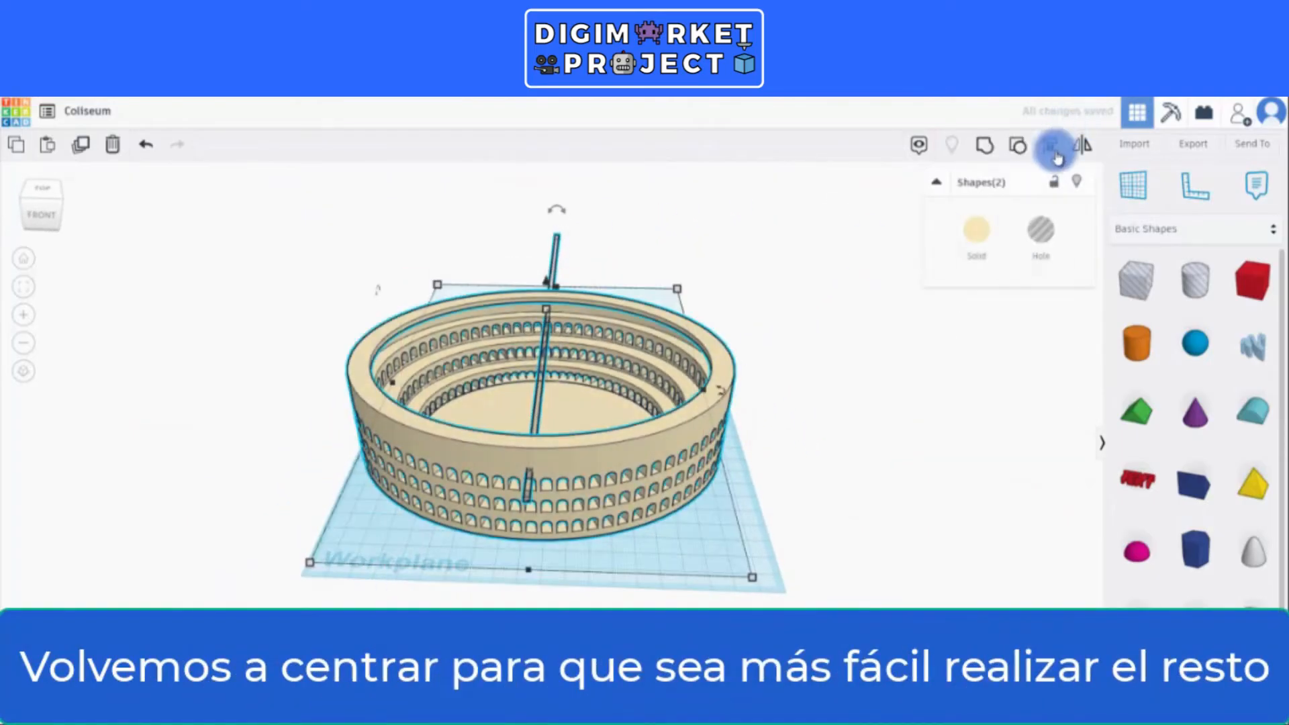
{"action": "right_click_drag", "start_coordinate": [534, 604], "coordinate": [302, 521]}
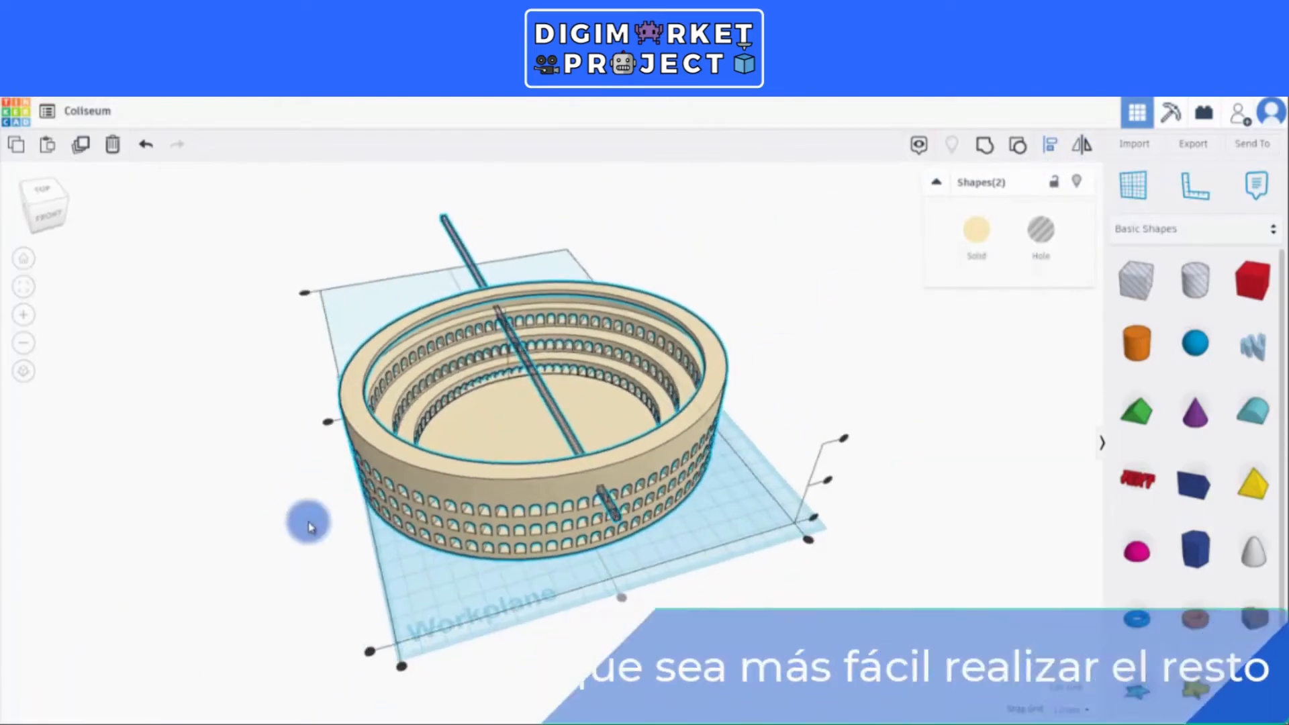
{"action": "left_click", "coordinate": [326, 423]}
{"action": "left_click", "coordinate": [500, 597]}
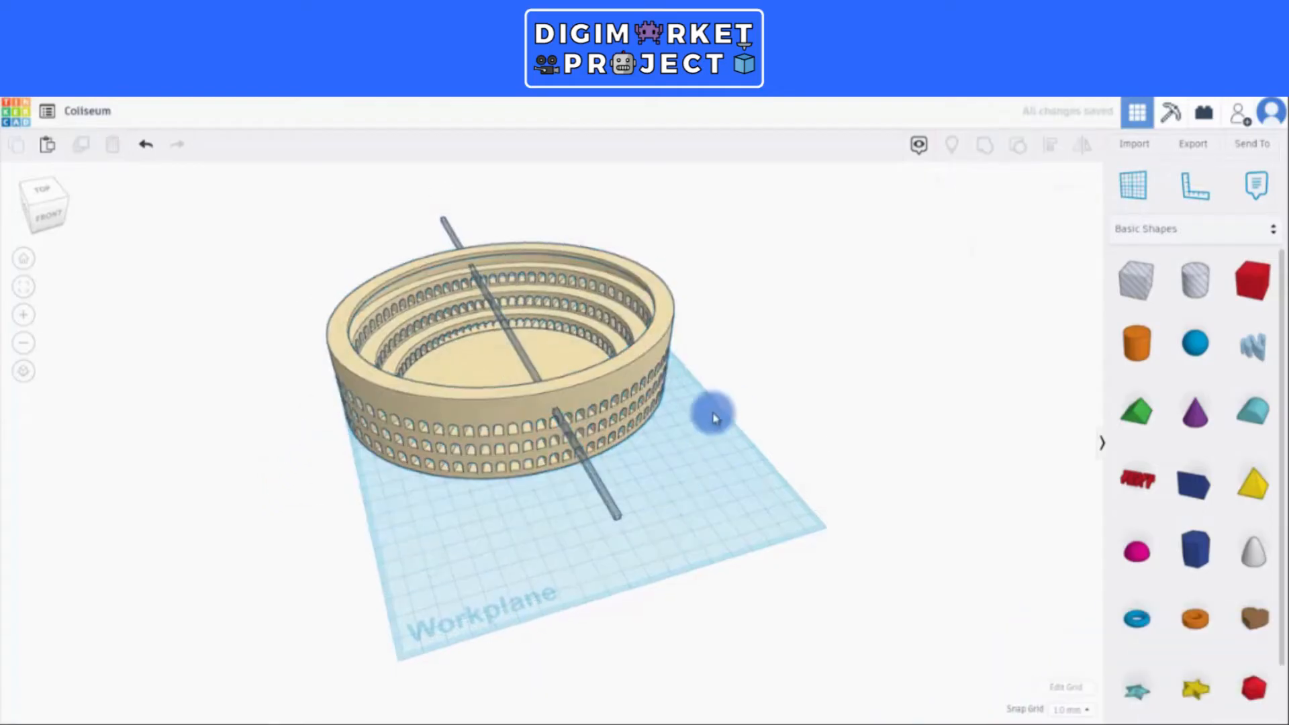
- Duplicate the long box hole through the Colosseum and rotate the copy 10° to the right
{"action": "right_click_drag", "start_coordinate": [713, 411], "coordinate": [639, 515]}
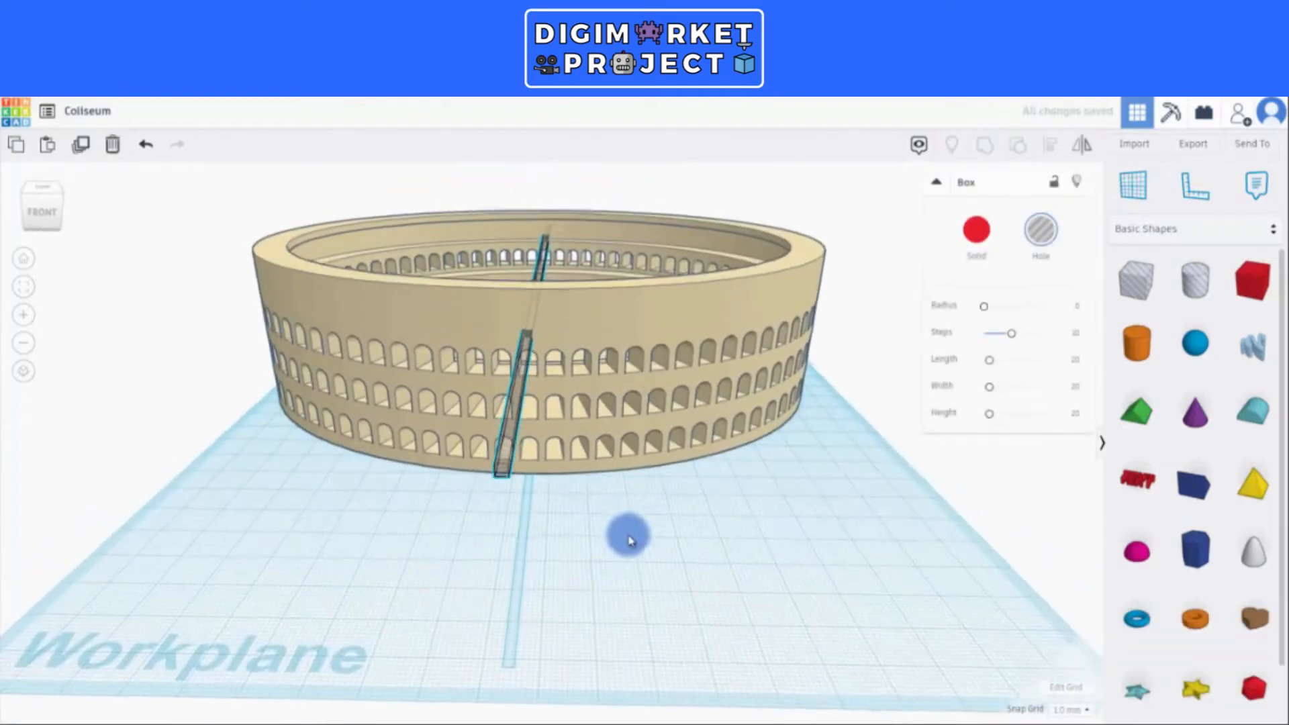
{"action": "left_click", "coordinate": [80, 147]}
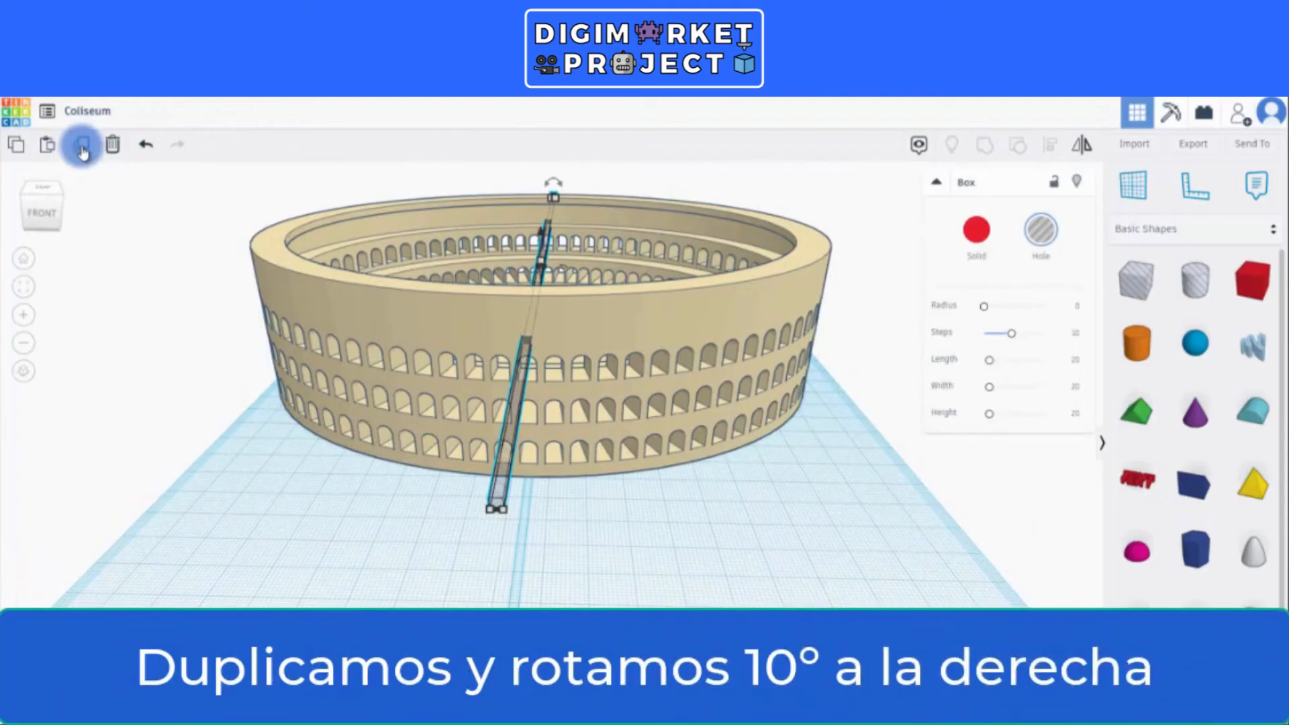
{"action": "left_click", "coordinate": [505, 525]}
{"action": "right_click_drag", "start_coordinate": [621, 490], "coordinate": [621, 604]}
{"action": "left_click_drag", "start_coordinate": [563, 598], "coordinate": [701, 614]}
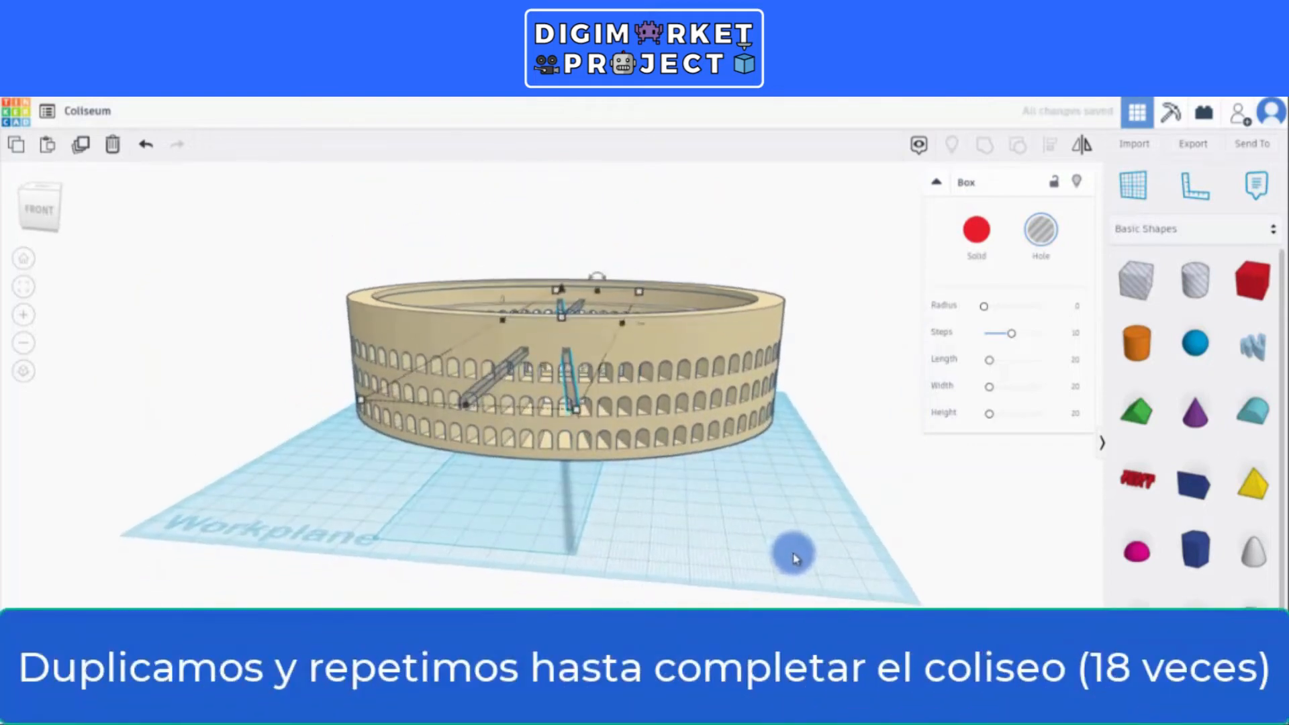
- Repeat the rotated duplication of the long box hole until 18 bars form a full radial ring
{"action": "scroll", "coordinate": [742, 535], "scroll_direction": "up", "scroll_amount": 2}
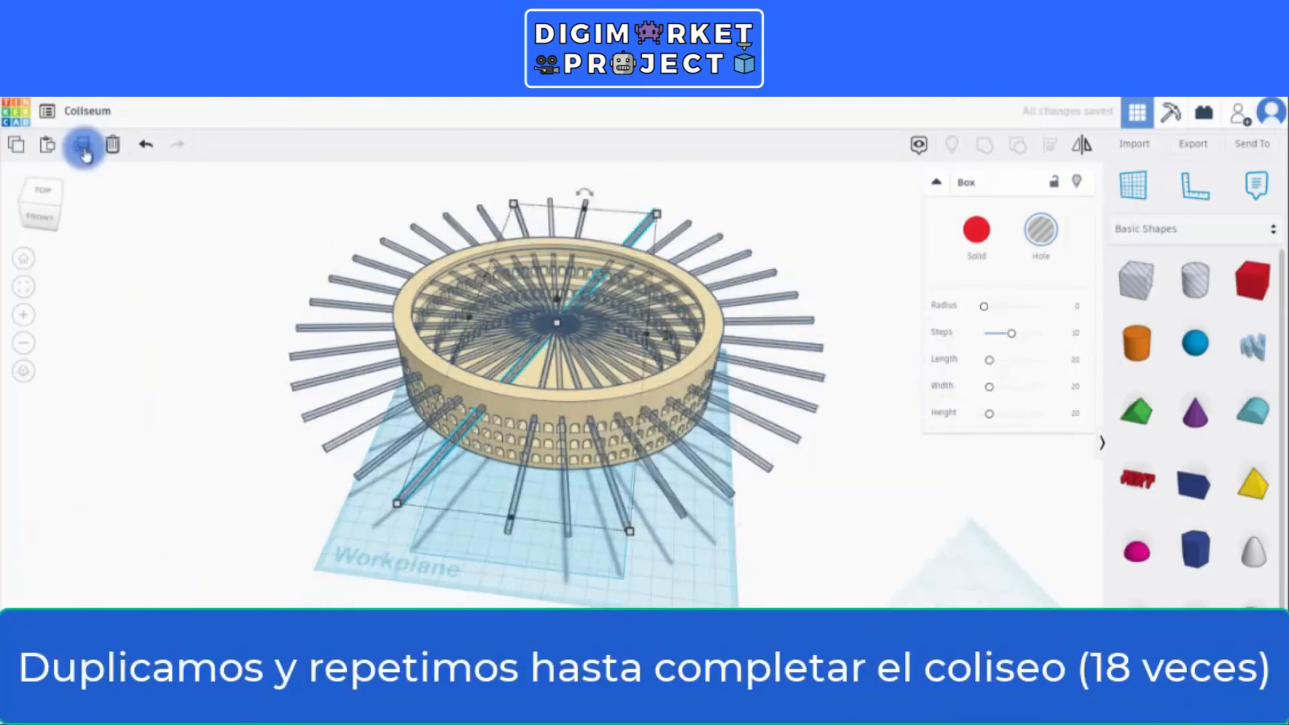
{"action": "left_click", "coordinate": [83, 149]}
{"action": "right_click_drag", "start_coordinate": [397, 594], "coordinate": [444, 541]}
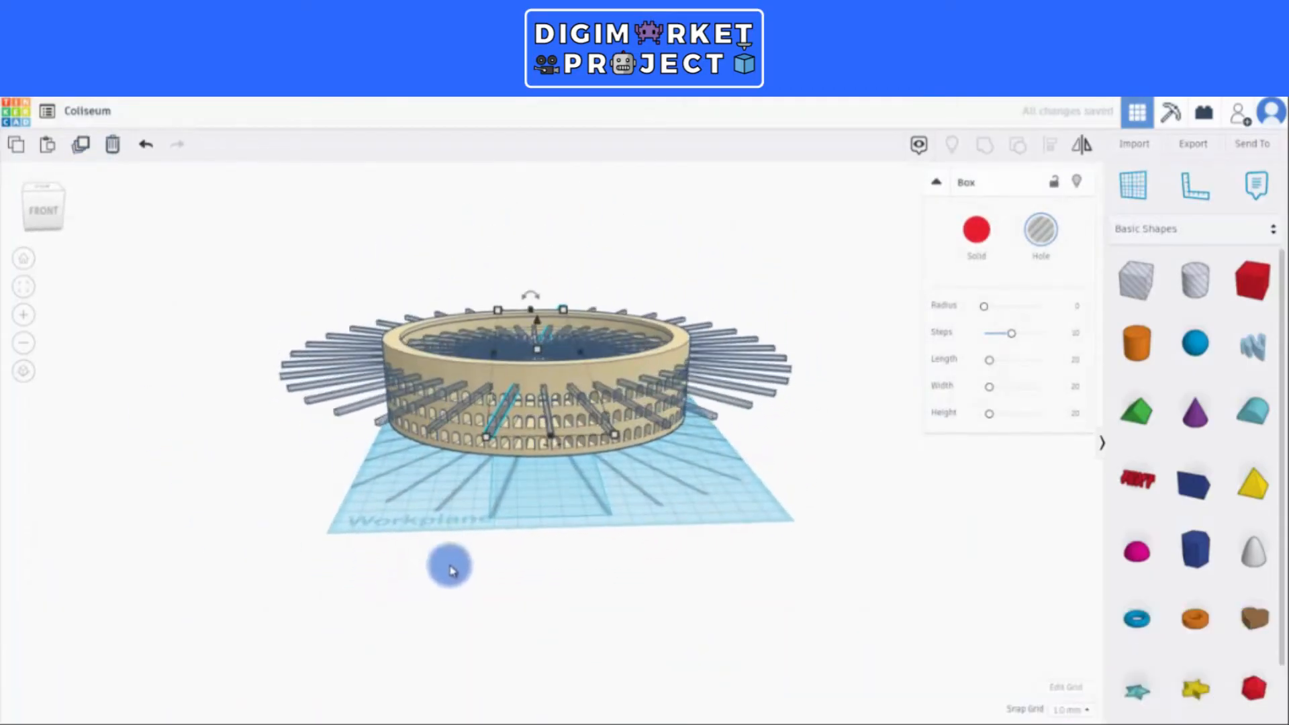
{"action": "right_click_drag", "start_coordinate": [569, 552], "coordinate": [662, 568]}
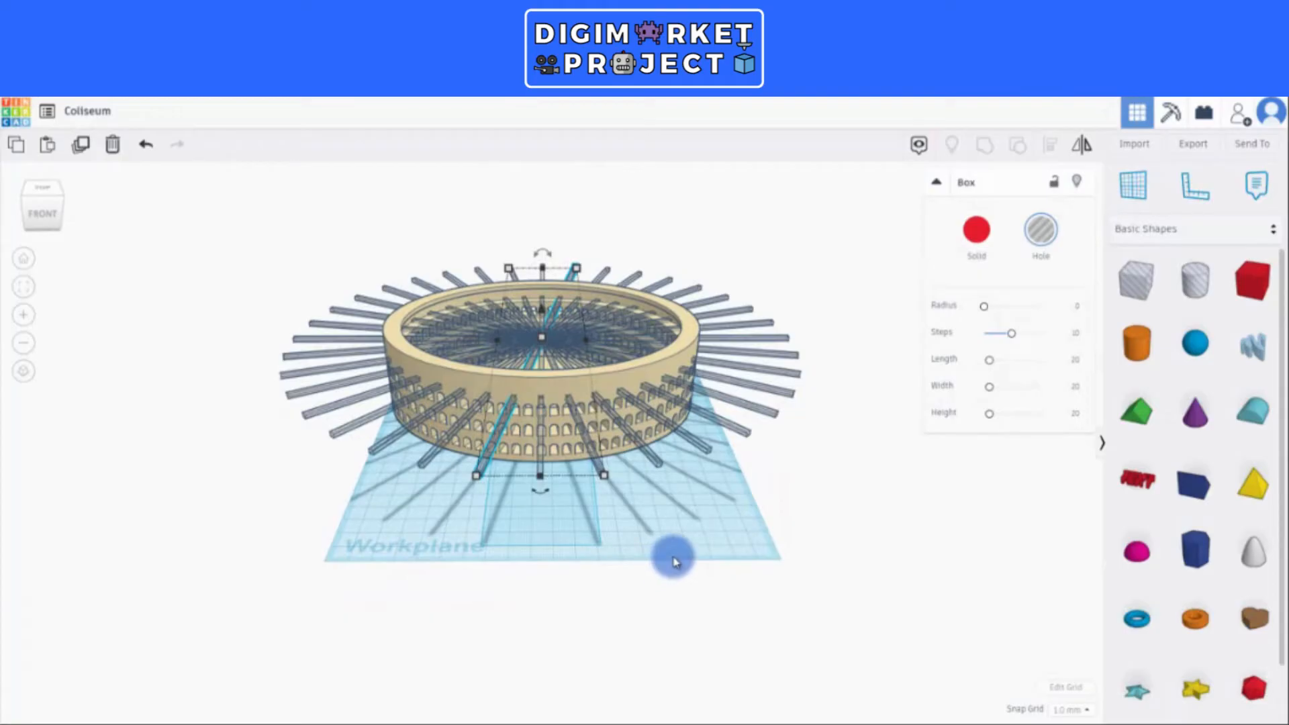
- Group the 18 box holes into one shape with the Colosseum temporarily hidden, and bring the Colosseum back into view
{"action": "left_click", "coordinate": [655, 379]}
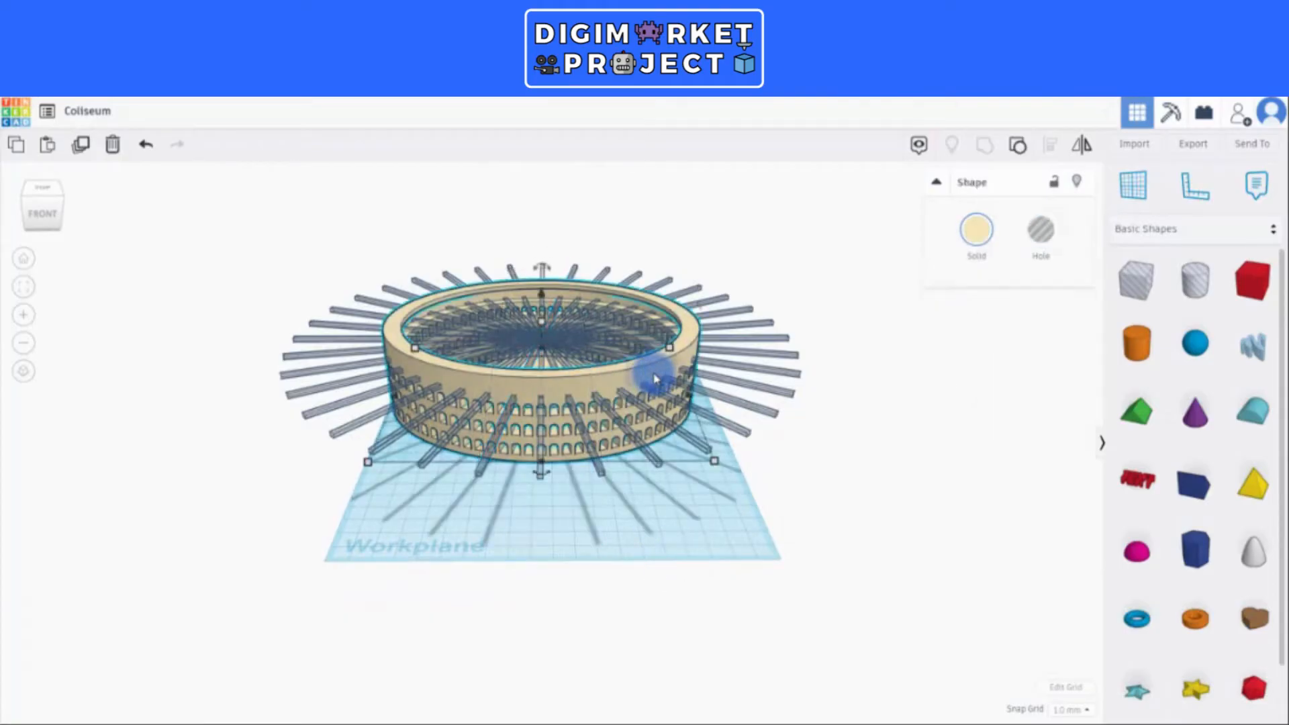
{"action": "left_click", "coordinate": [1077, 184]}
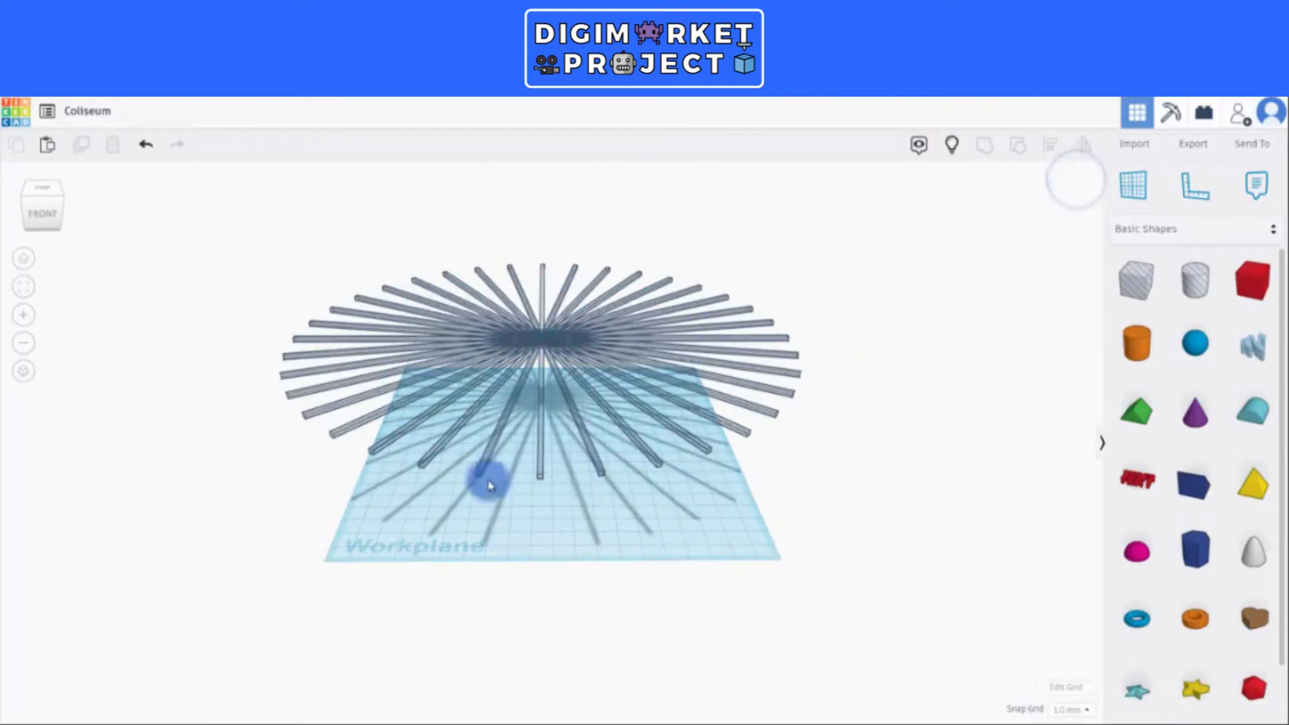
{"action": "left_click_drag", "start_coordinate": [223, 527], "coordinate": [819, 240]}
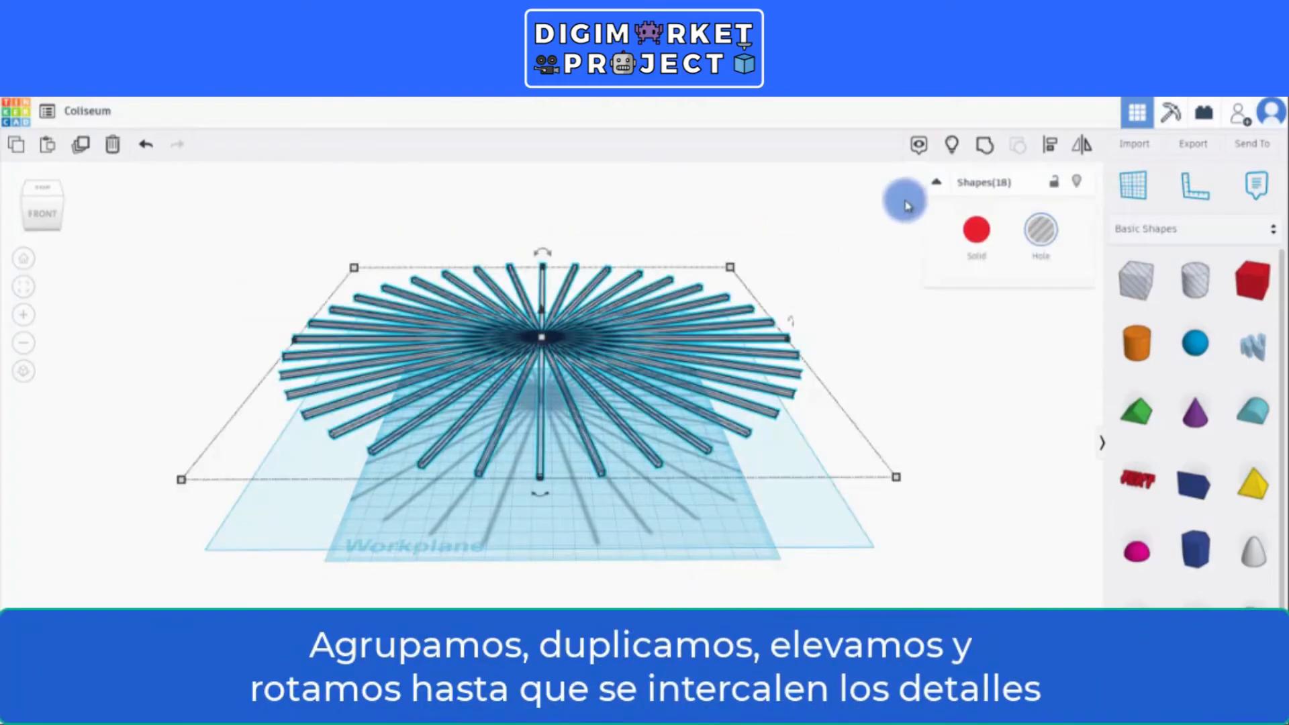
{"action": "key", "text": "ctrl+g"}
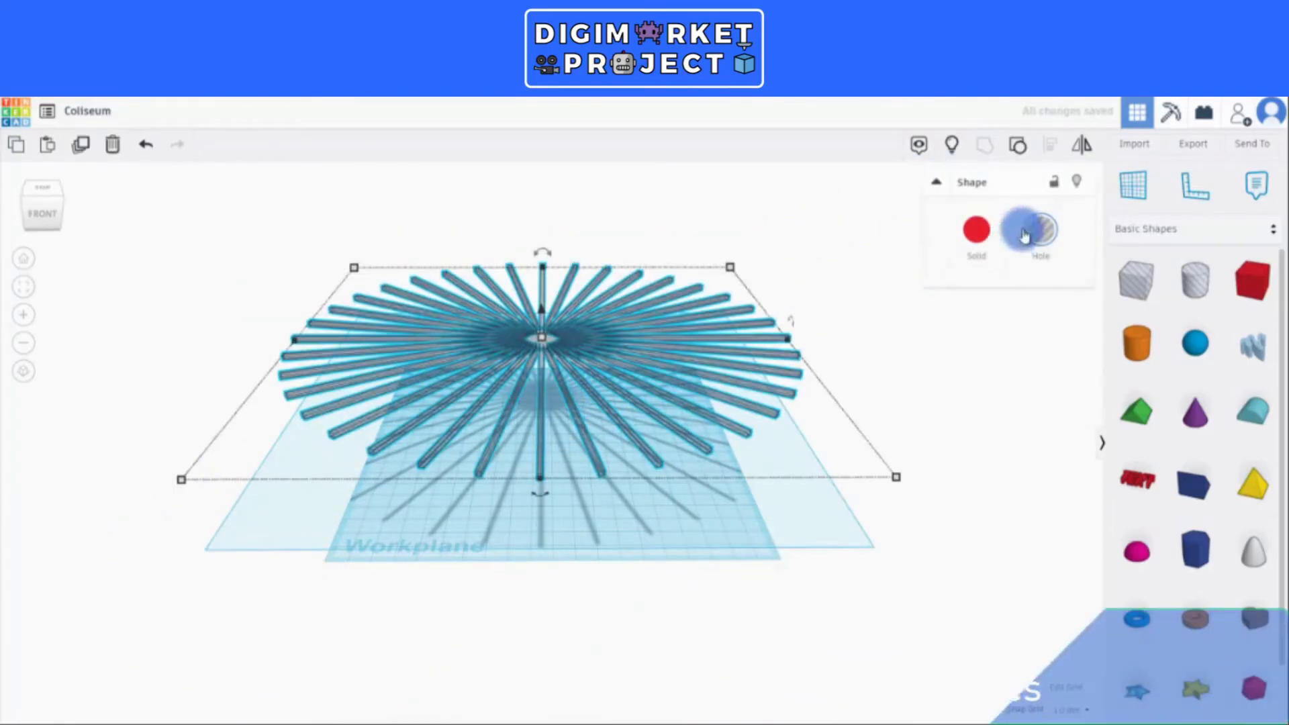
{"action": "left_click", "coordinate": [948, 149]}
- Duplicate the grouped radial holes, raise the copy and rotate it until its bars fall between the original ones
{"action": "left_click", "coordinate": [501, 432], "text": "shift"}
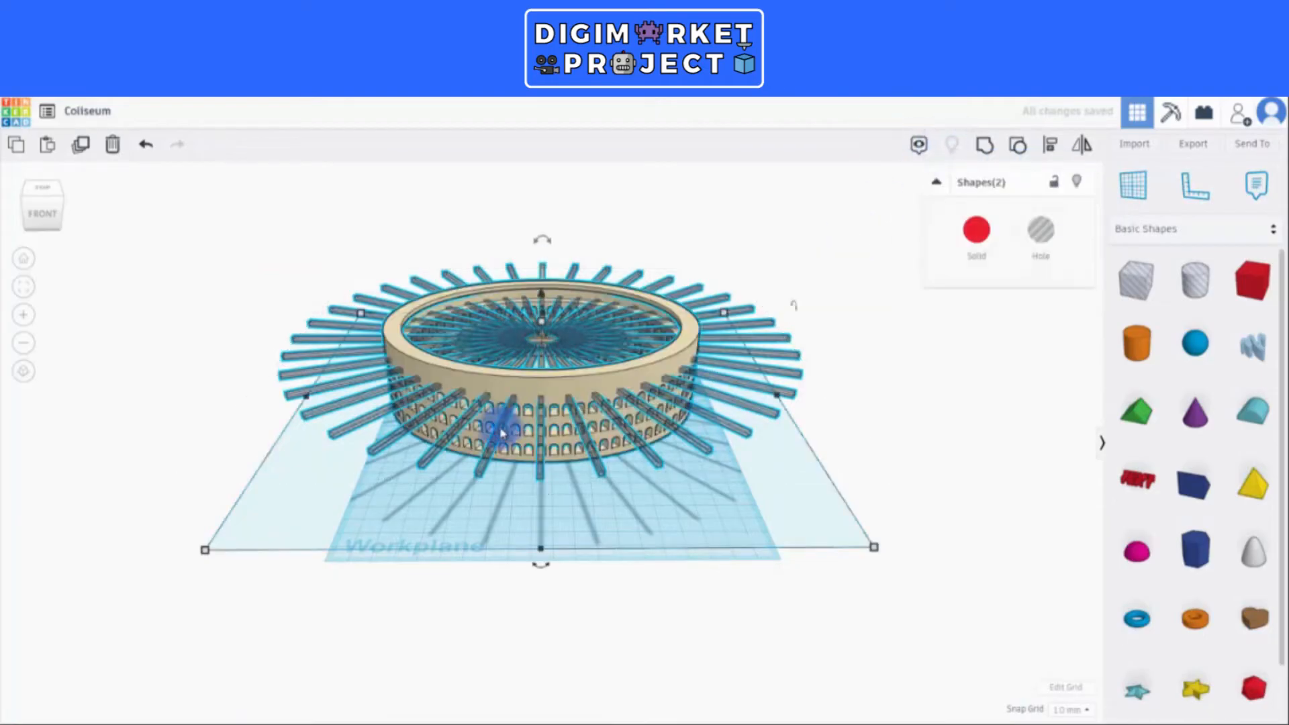
{"action": "left_click", "coordinate": [81, 146]}
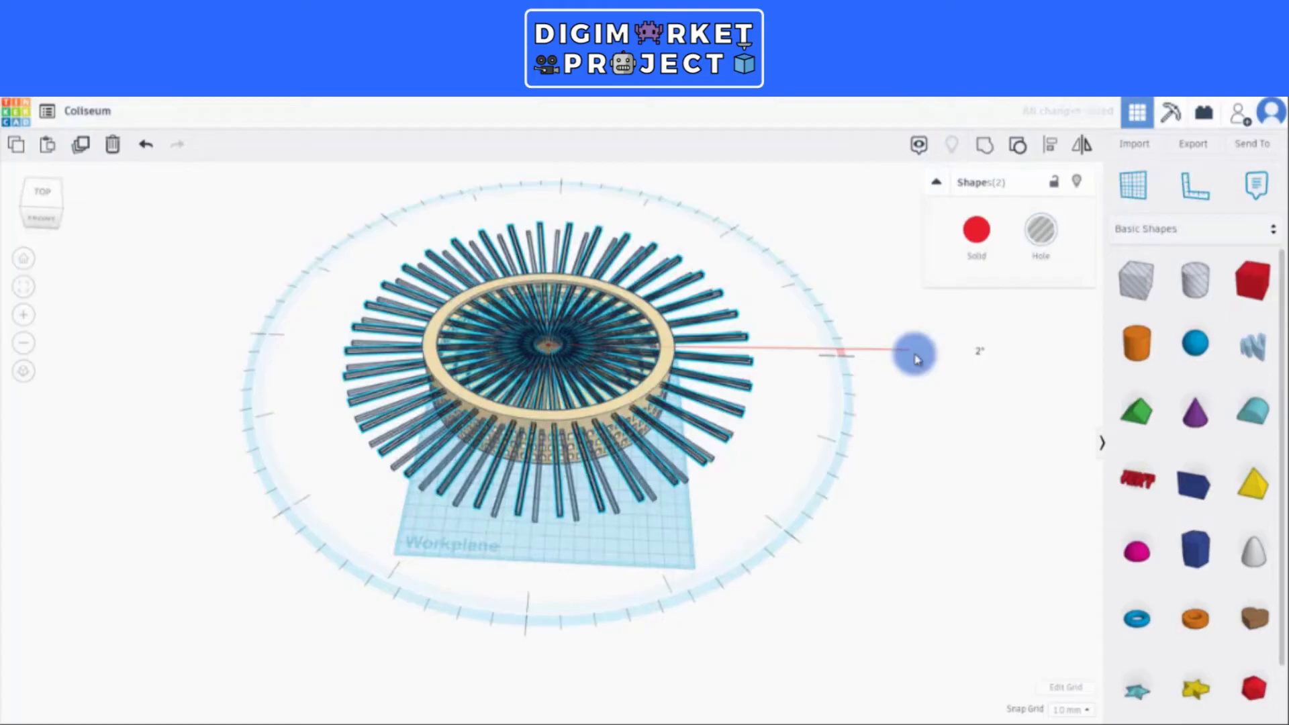
{"action": "left_click_drag", "start_coordinate": [914, 352], "coordinate": [910, 356]}
{"action": "mouse_move", "coordinate": [891, 510]}
{"action": "right_mouse_down"}
{"action": "mouse_move", "coordinate": [890, 474]}
{"action": "mouse_move", "coordinate": [910, 457]}
{"action": "mouse_move", "coordinate": [911, 513]}
{"action": "right_mouse_up"}
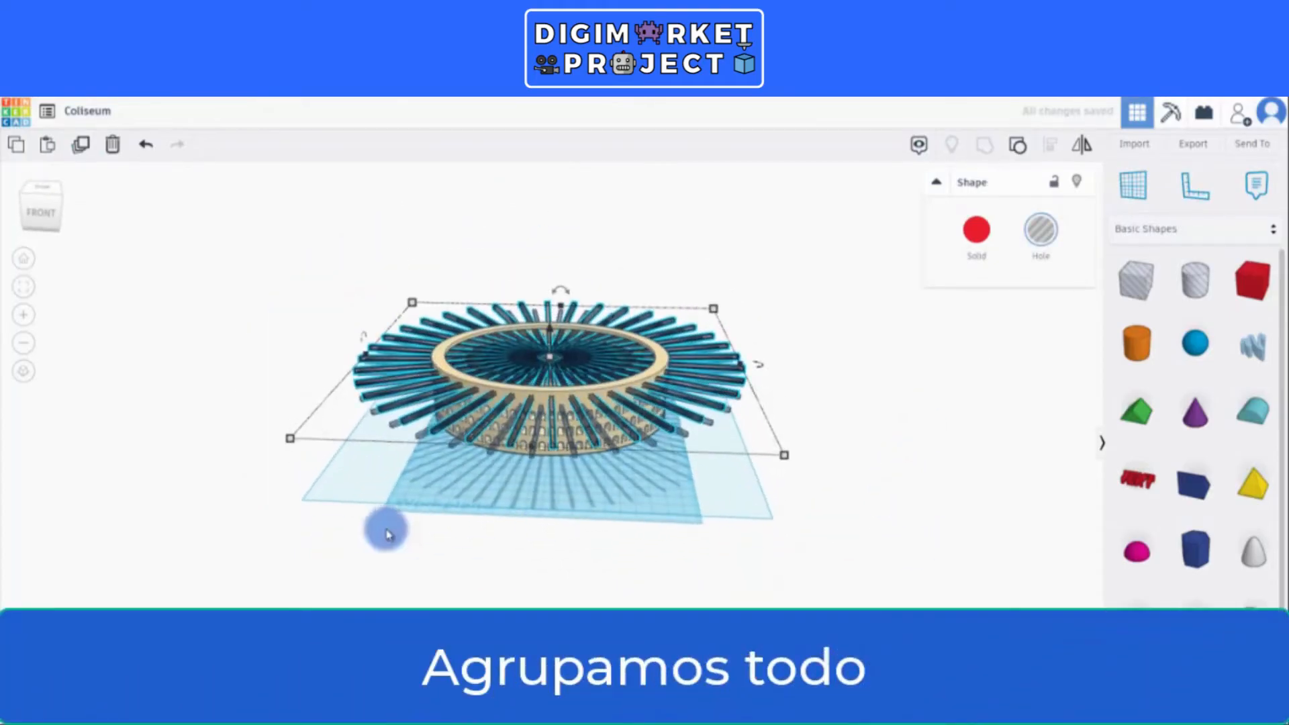
- Group the Colosseum with both sets of radial holes to cut two staggered rows of small square openings
{"action": "left_click_drag", "start_coordinate": [362, 517], "coordinate": [803, 262]}
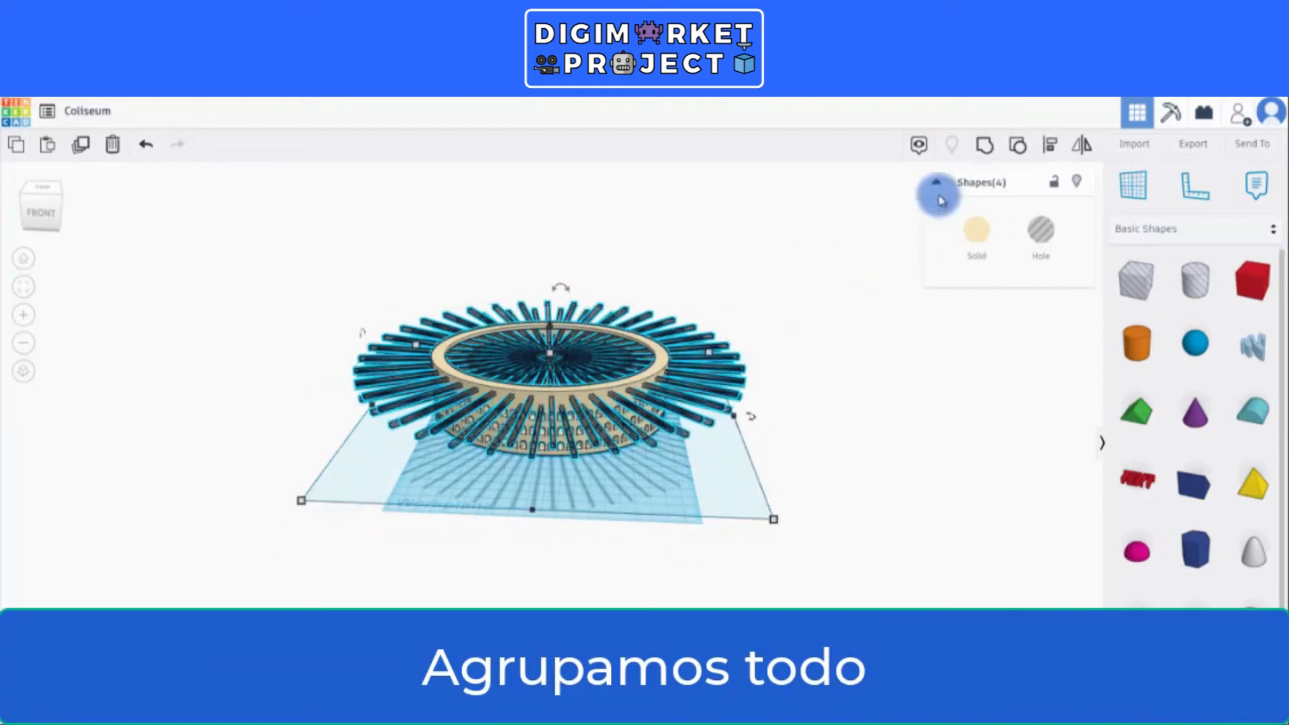
{"action": "key", "text": "ctrl+g"}
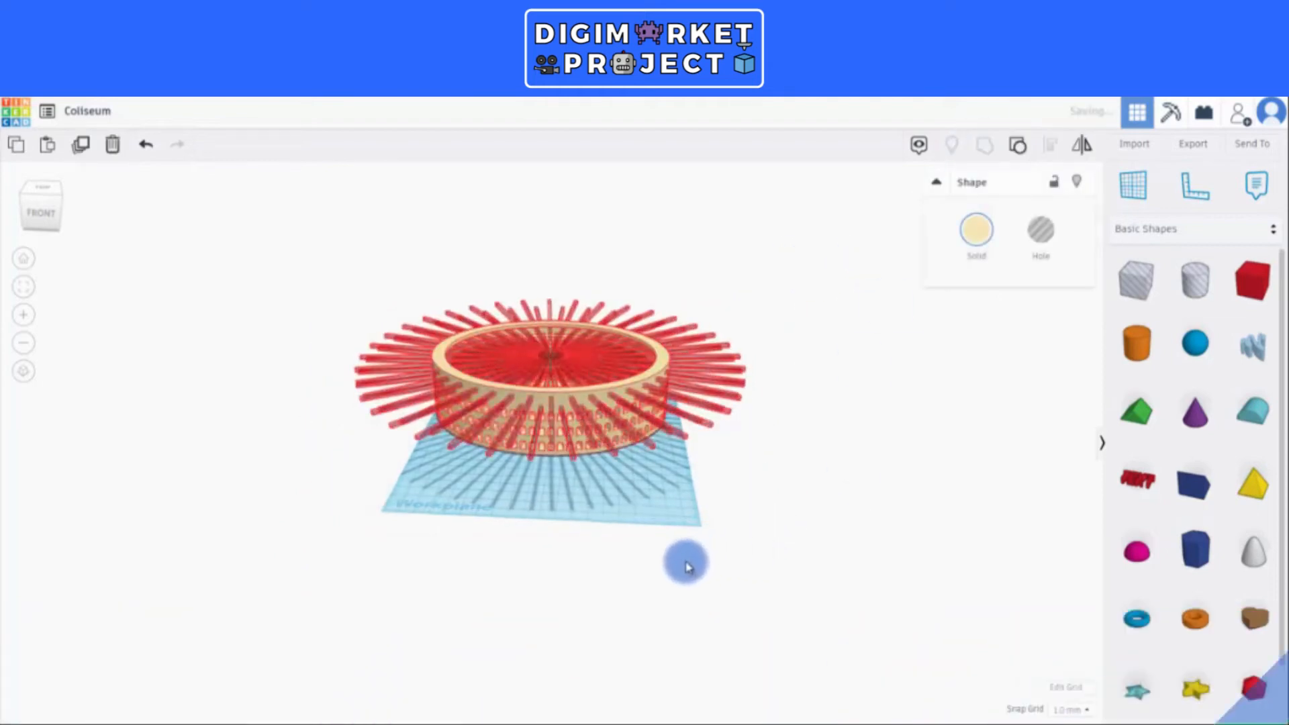
{"action": "right_click_drag", "start_coordinate": [682, 557], "coordinate": [710, 601]}
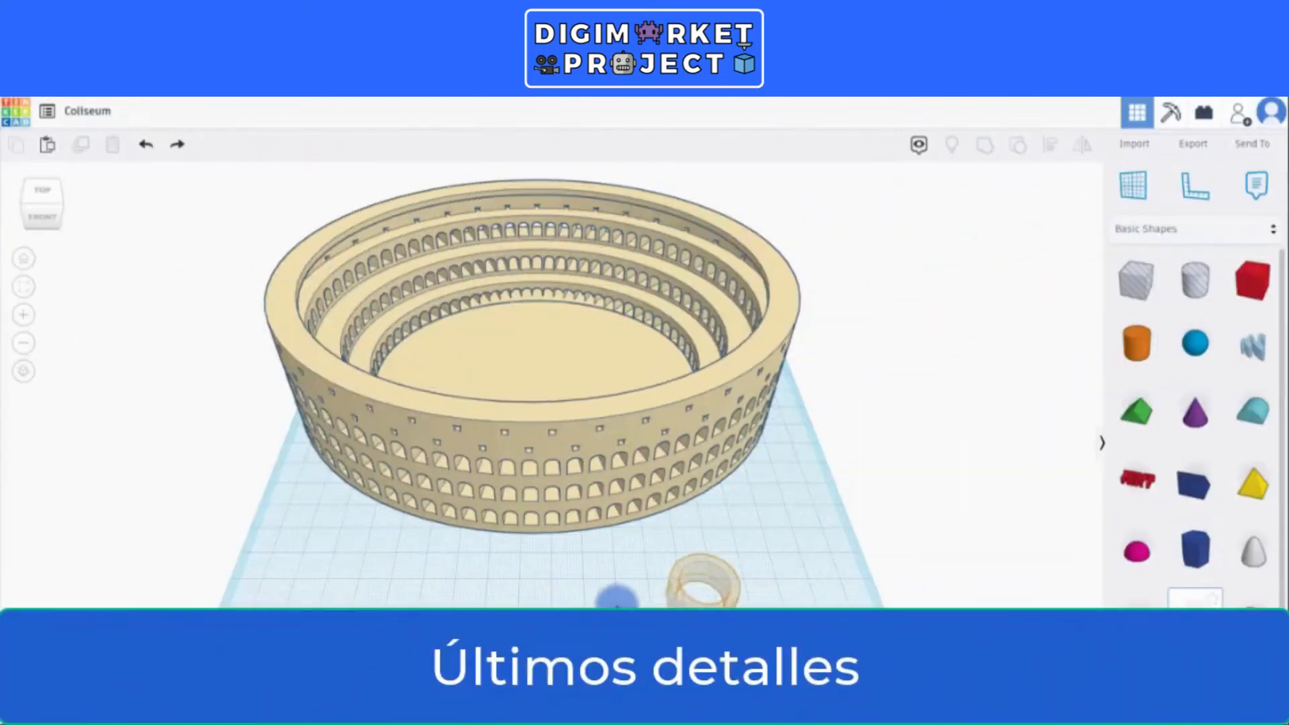
- Place a tube in front of the Colosseum and set it to 64 sides with a wall thickness of 0.1
{"action": "left_click_drag", "start_coordinate": [616, 597], "coordinate": [536, 579]}
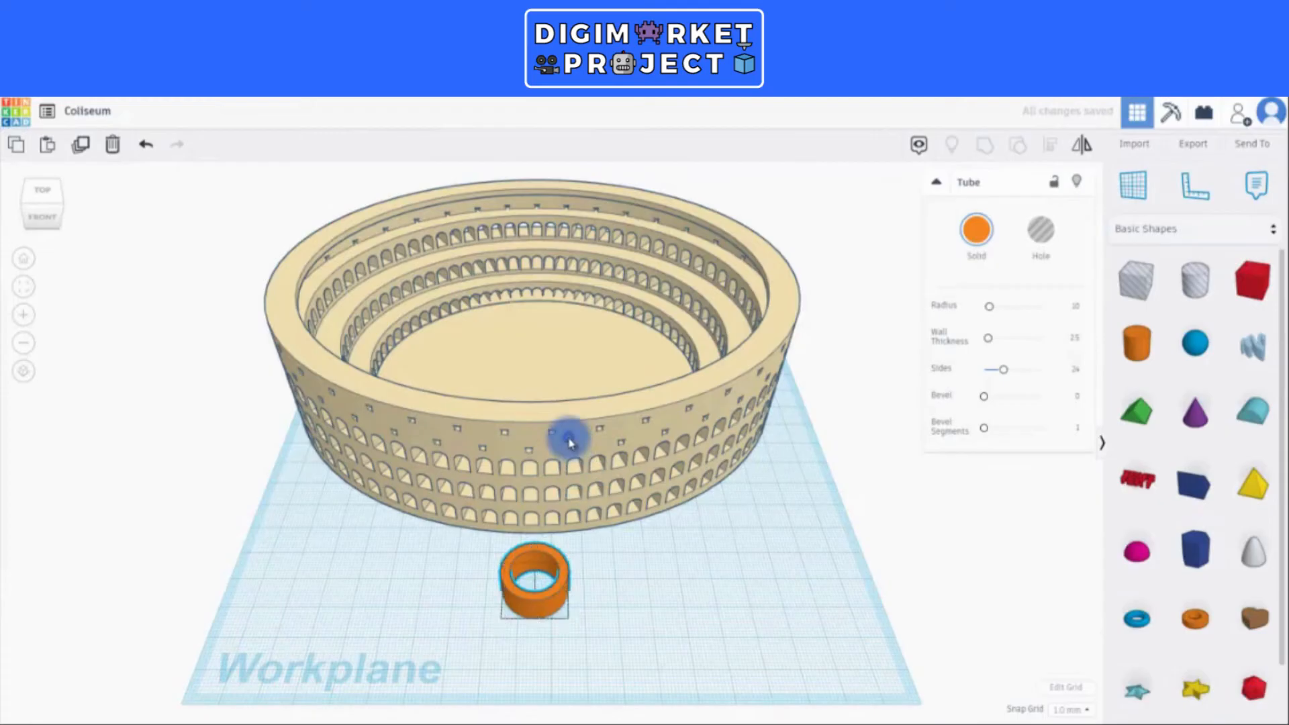
{"action": "left_click_drag", "start_coordinate": [569, 443], "coordinate": [563, 322]}
{"action": "left_click", "coordinate": [520, 594]}
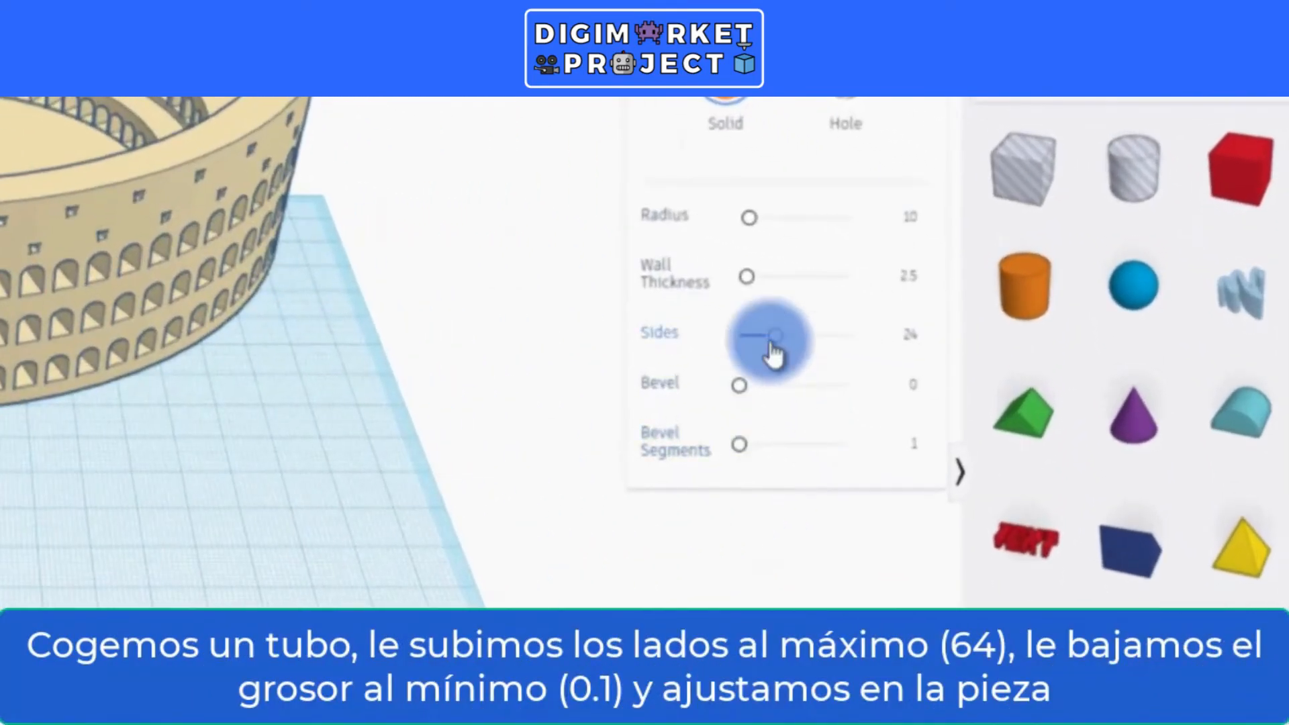
{"action": "left_click_drag", "start_coordinate": [772, 353], "coordinate": [966, 362]}
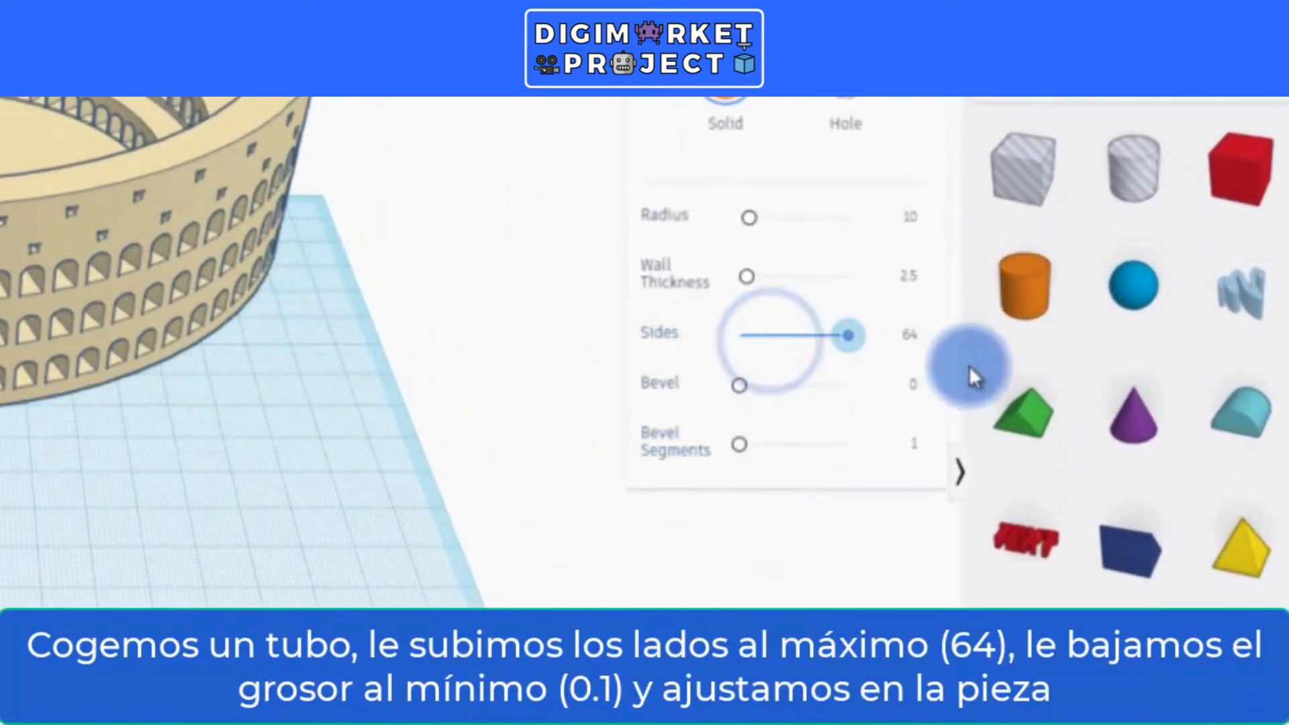
{"action": "left_click", "coordinate": [910, 289]}
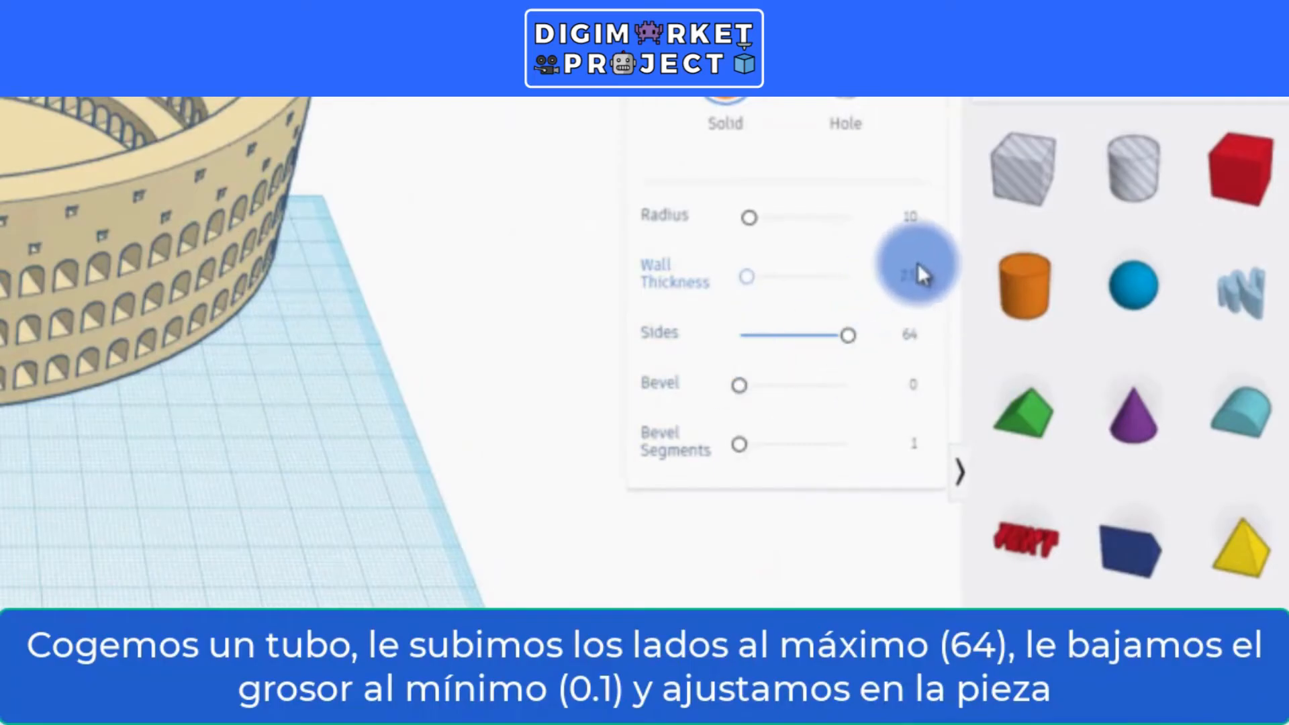
{"action": "left_click", "coordinate": [917, 272]}
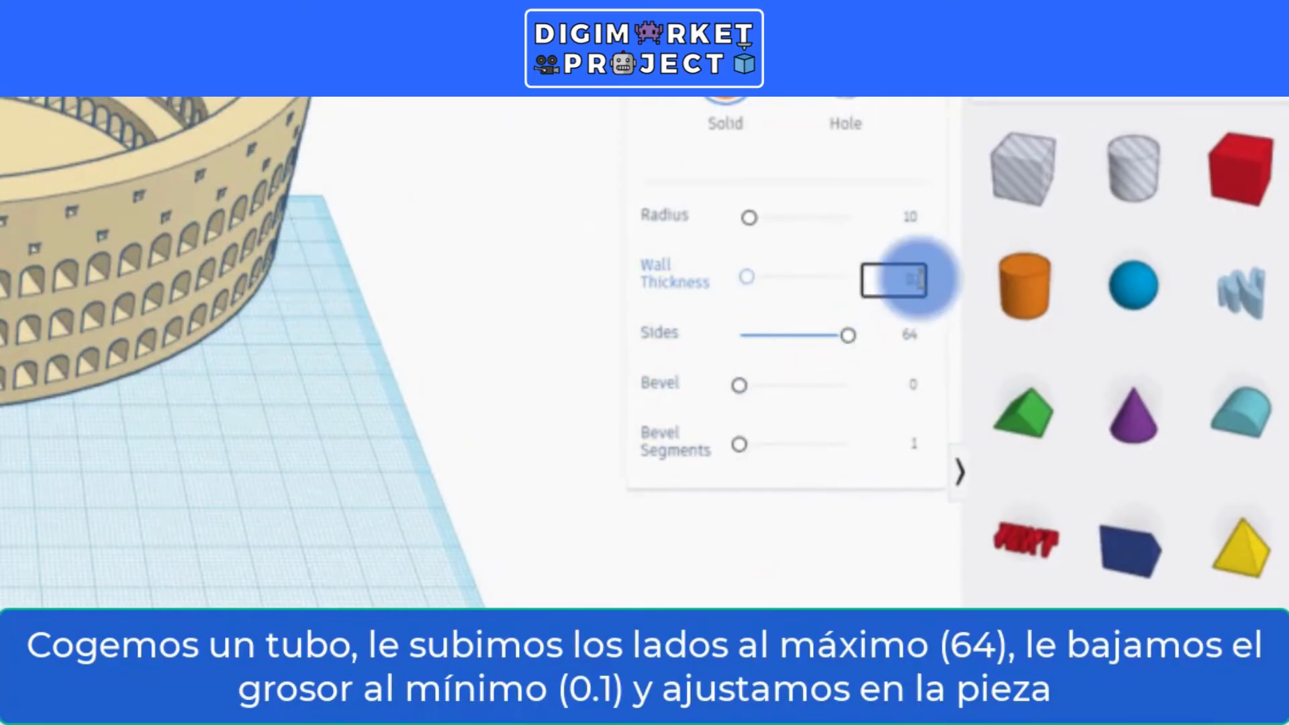
{"action": "left_click", "coordinate": [249, 563]}
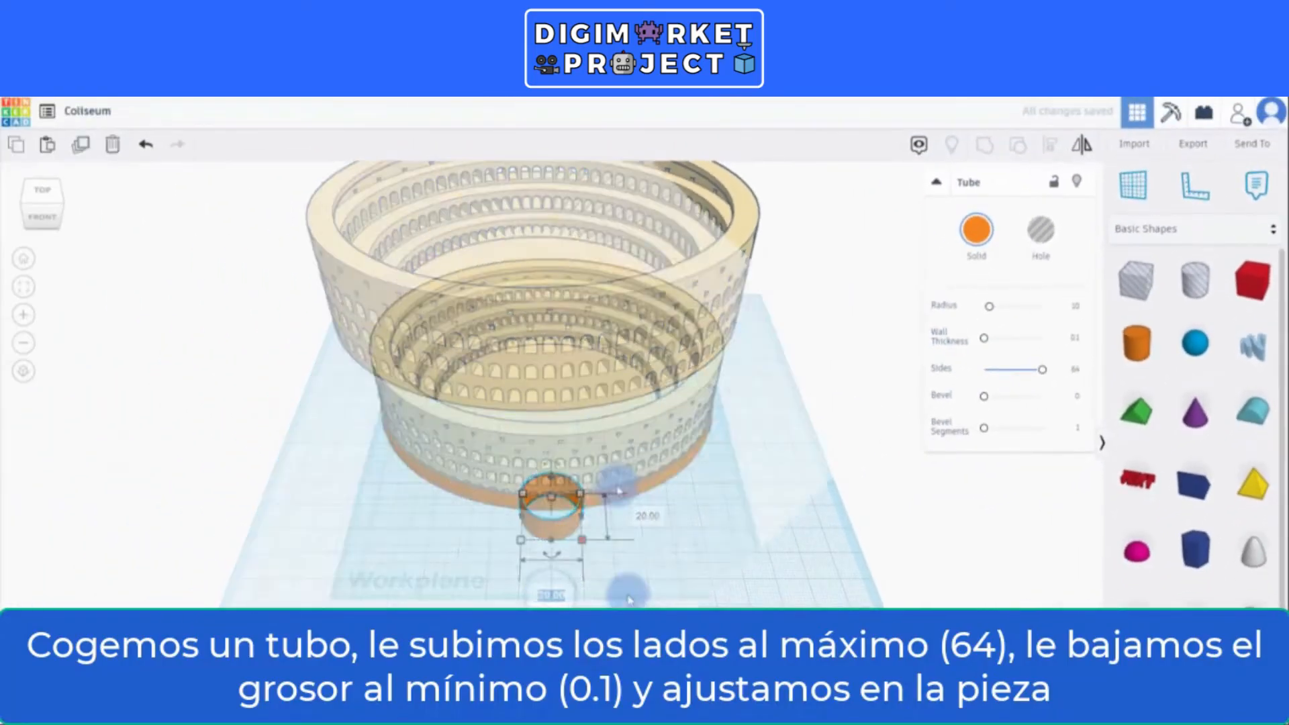
- Reduce the height of the tube around the Colosseum's base to 2 mm
{"action": "right_click_drag", "start_coordinate": [611, 561], "coordinate": [639, 529]}
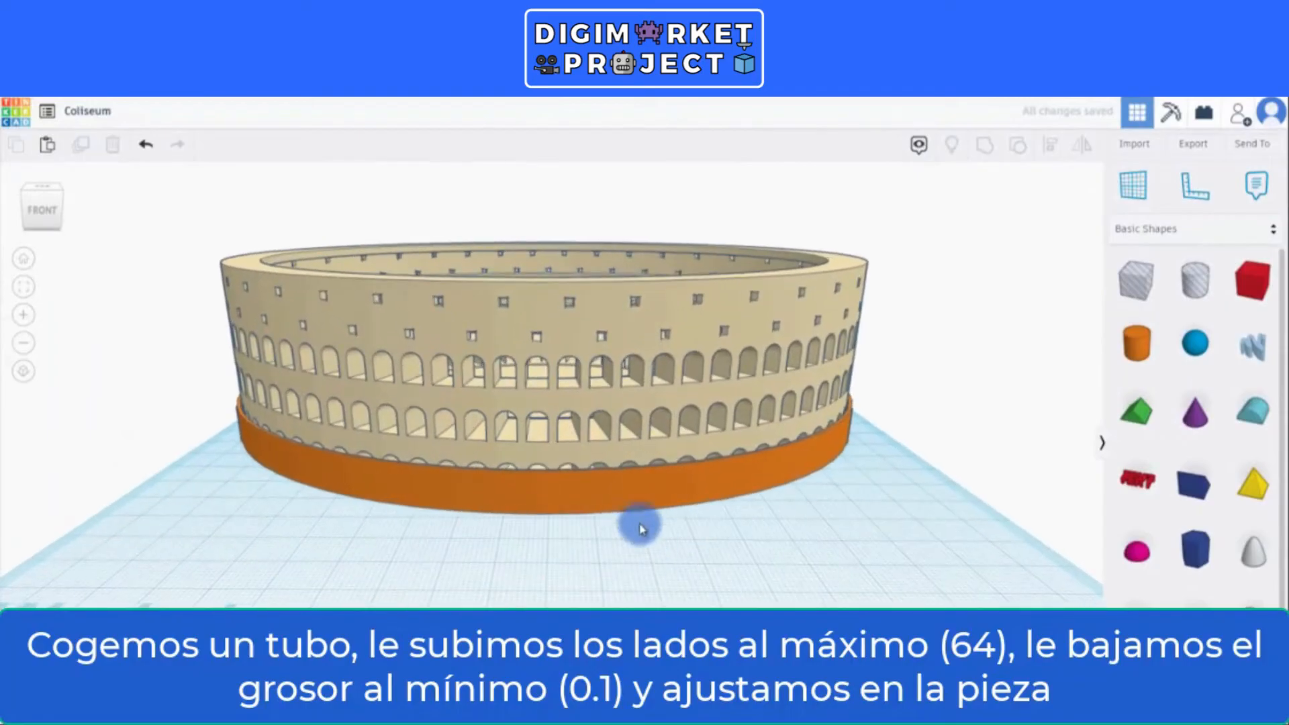
{"action": "left_click", "coordinate": [599, 499]}
{"action": "left_click_drag", "start_coordinate": [547, 382], "coordinate": [545, 410]}
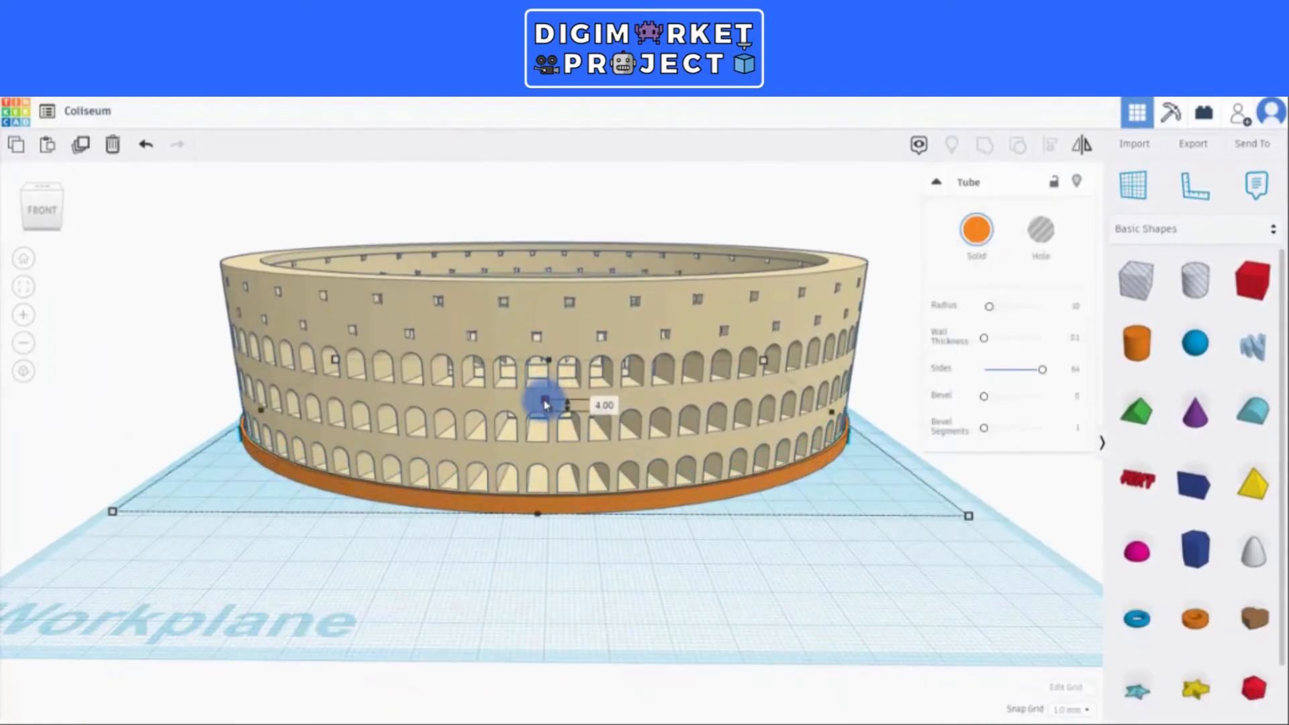
{"action": "left_click_drag", "start_coordinate": [545, 403], "coordinate": [546, 408]}
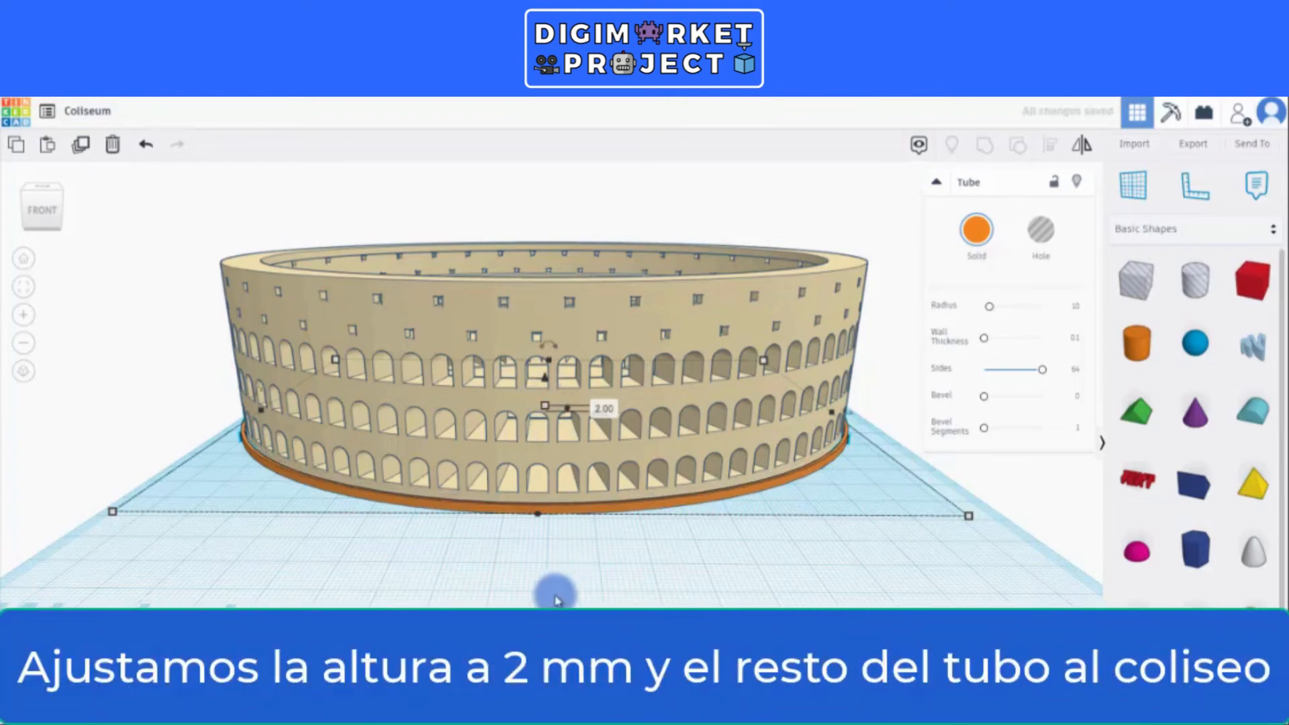
- Adjust the tube's length and width so that it fits closely around the Colosseum's base on all sides
{"action": "right_click_drag", "start_coordinate": [555, 596], "coordinate": [230, 570]}
{"action": "scroll", "coordinate": [394, 573], "scroll_direction": "up", "scroll_amount": 4}
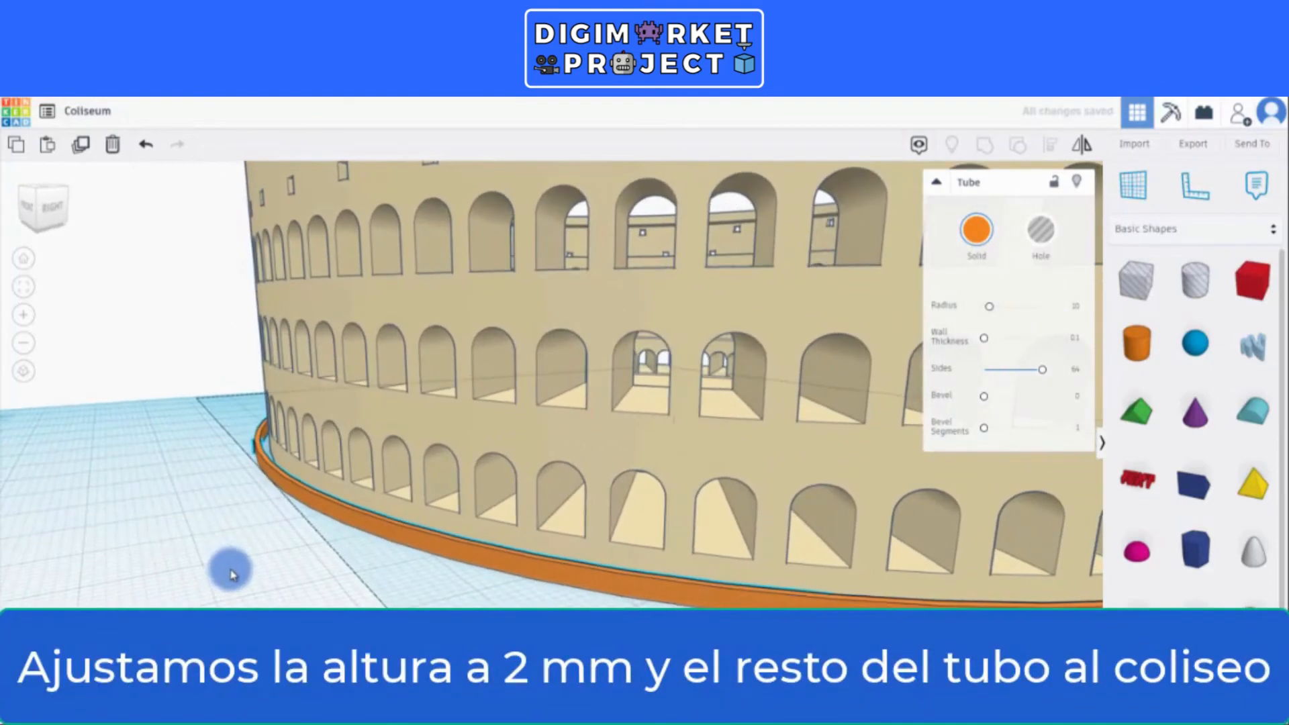
{"action": "scroll", "coordinate": [291, 581], "scroll_direction": "down", "scroll_amount": 6}
{"action": "right_click_drag", "start_coordinate": [452, 601], "coordinate": [581, 637]}
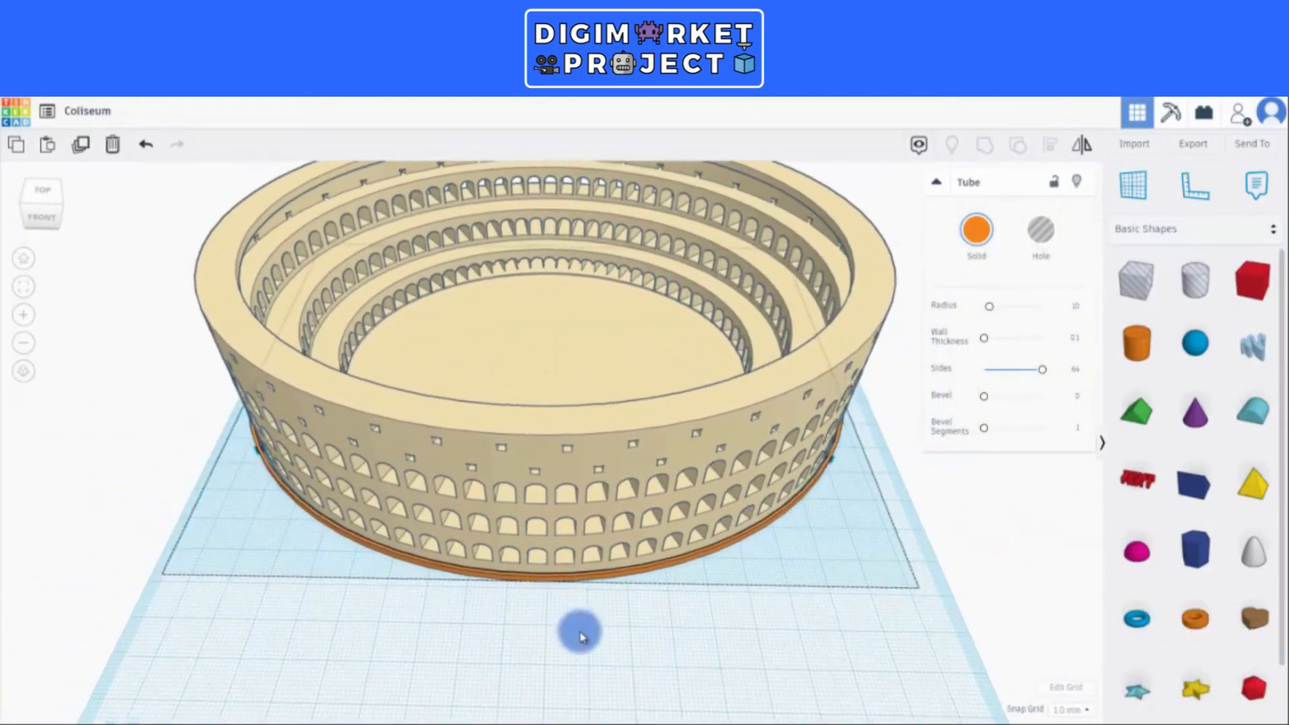
{"action": "scroll", "coordinate": [579, 637], "scroll_direction": "up", "scroll_amount": 5}
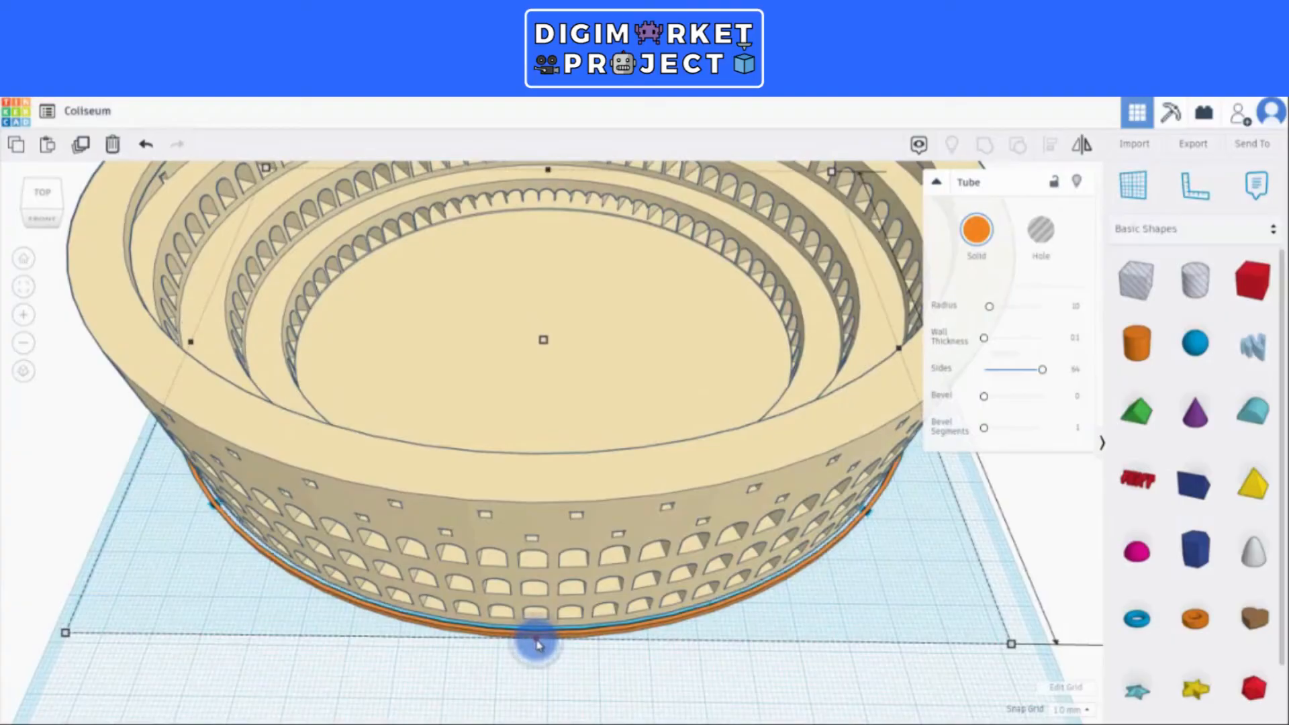
{"action": "left_click_drag", "start_coordinate": [536, 636], "coordinate": [535, 634]}
{"action": "right_click_drag", "start_coordinate": [149, 608], "coordinate": [178, 621]}
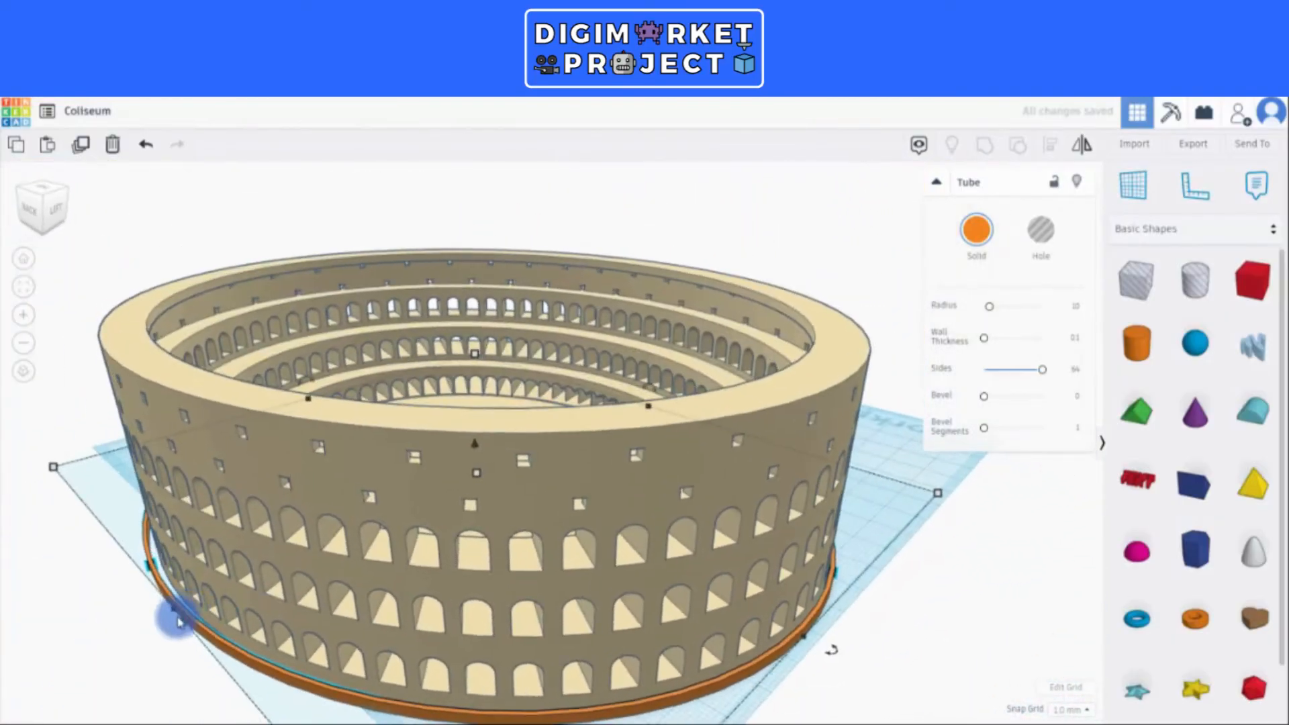
{"action": "left_click_drag", "start_coordinate": [178, 621], "coordinate": [186, 613]}
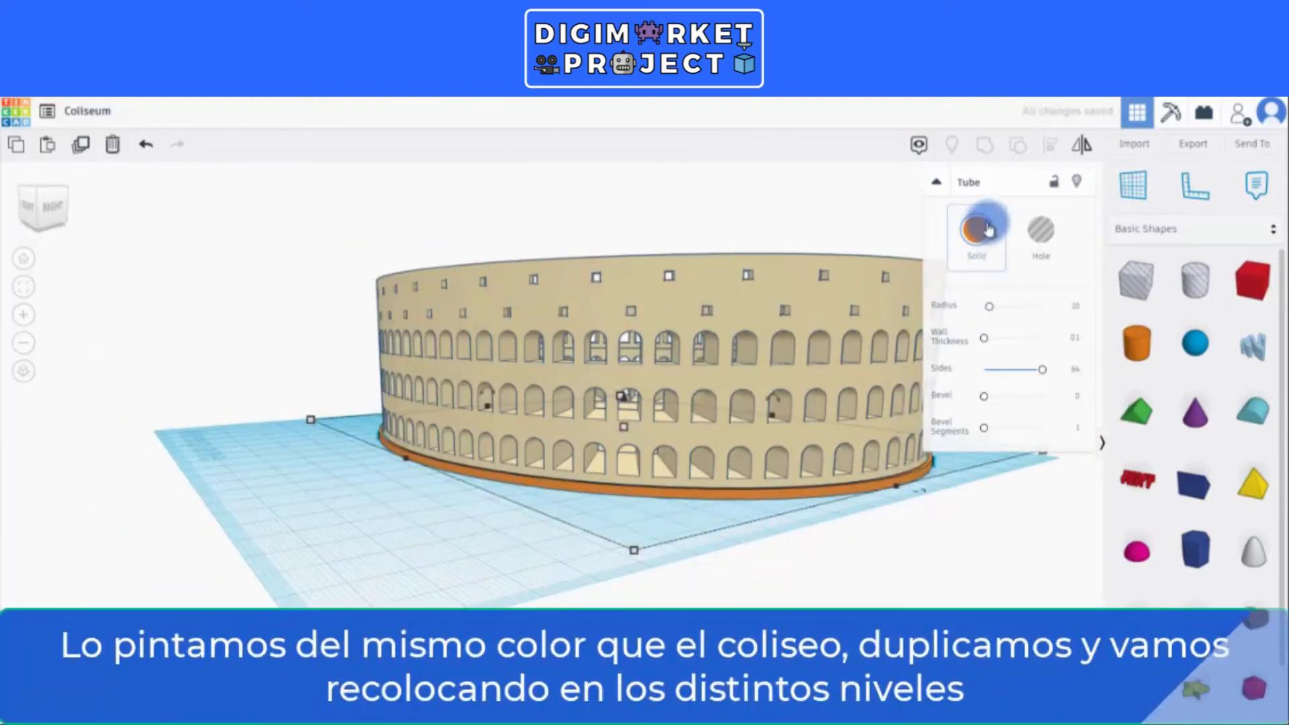
- Recolor the base tube with the same light beige as the Colosseum
{"action": "left_click", "coordinate": [976, 230]}
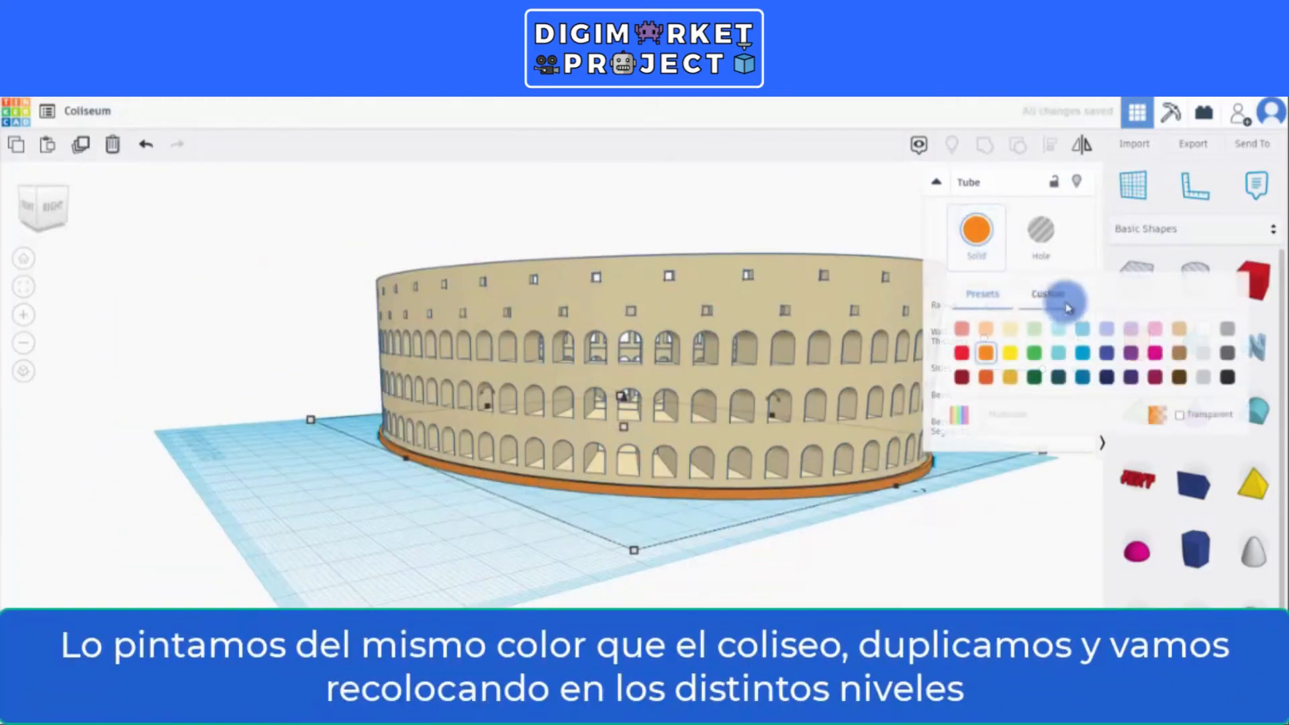
{"action": "left_click", "coordinate": [1008, 330]}
- Duplicate the base tube and raise the copy 13 mm to sit between the first and second rows of arches
{"action": "right_click_drag", "start_coordinate": [475, 541], "coordinate": [637, 557]}
{"action": "left_click", "coordinate": [84, 153]}
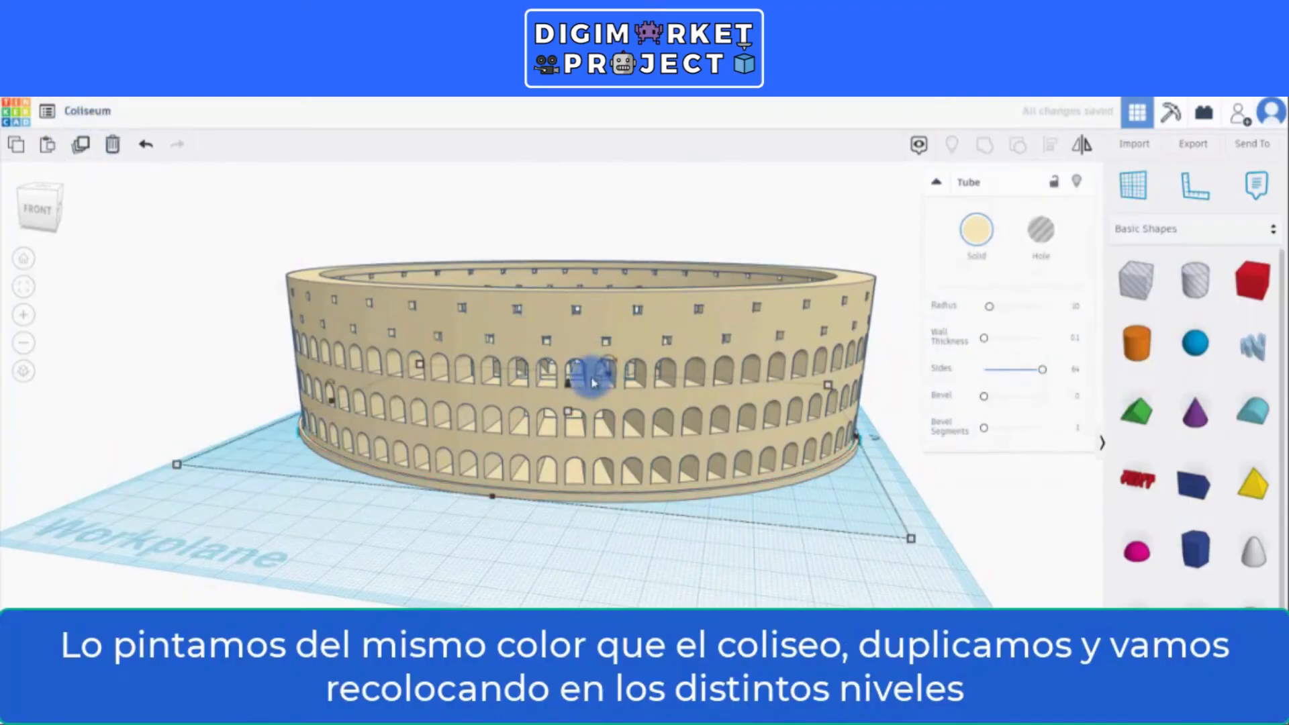
{"action": "left_click_drag", "start_coordinate": [566, 389], "coordinate": [571, 354]}
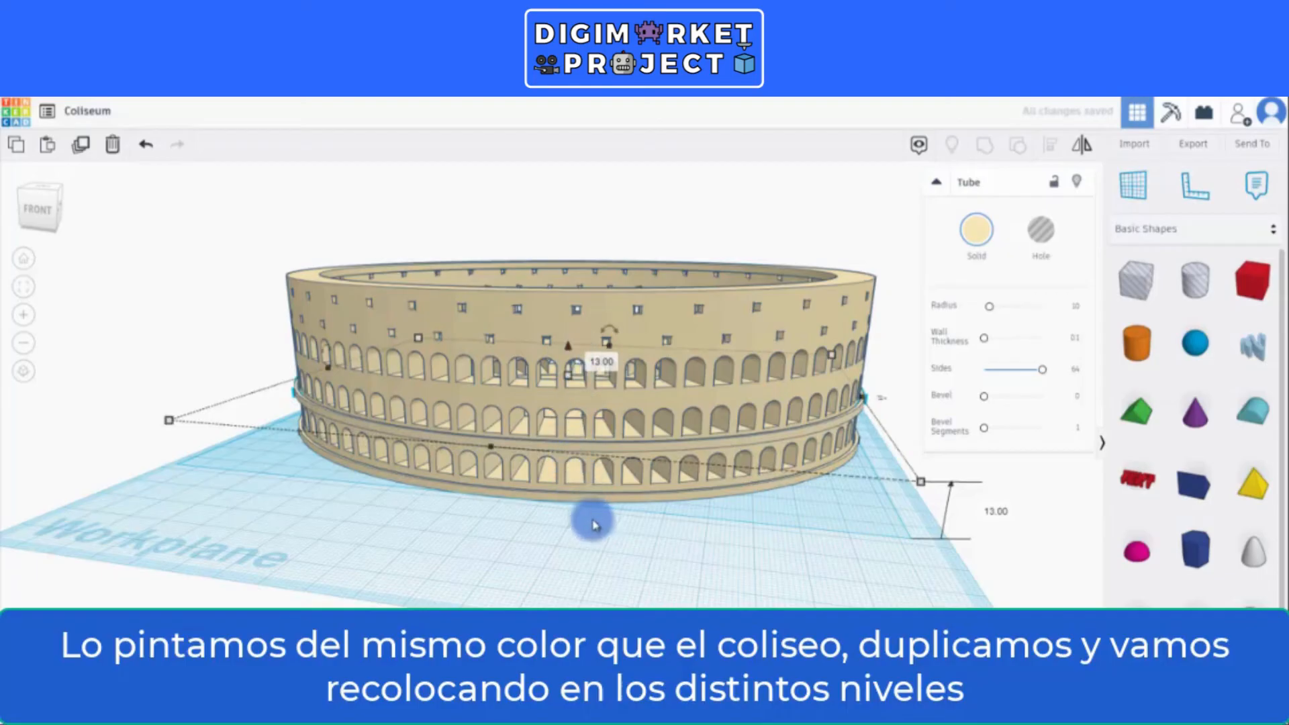
- Duplicate the raised tube again to add a molding between the second and third rows of arches
{"action": "right_click_drag", "start_coordinate": [594, 520], "coordinate": [646, 506]}
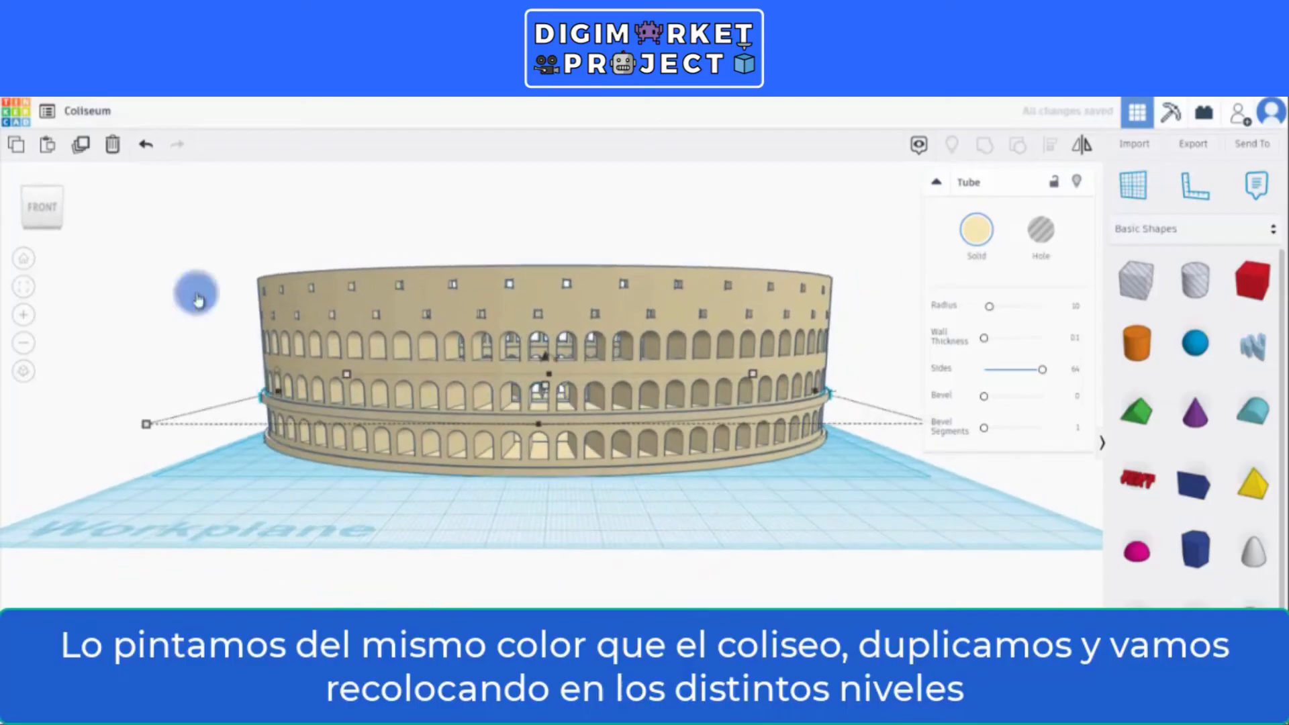
{"action": "left_click", "coordinate": [81, 146]}
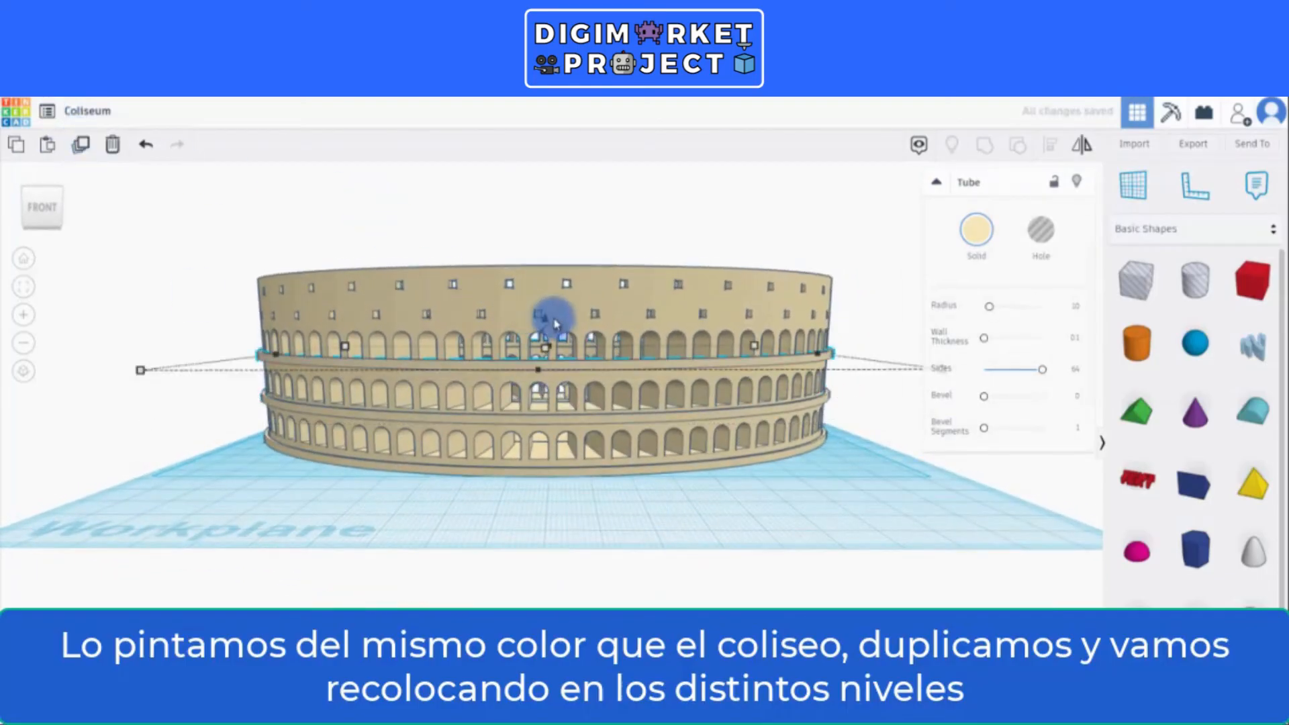
- Lower the molding below the third row of arches by 1 mm and duplicate it to add another just above that row
{"action": "left_click_drag", "start_coordinate": [554, 324], "coordinate": [545, 325]}
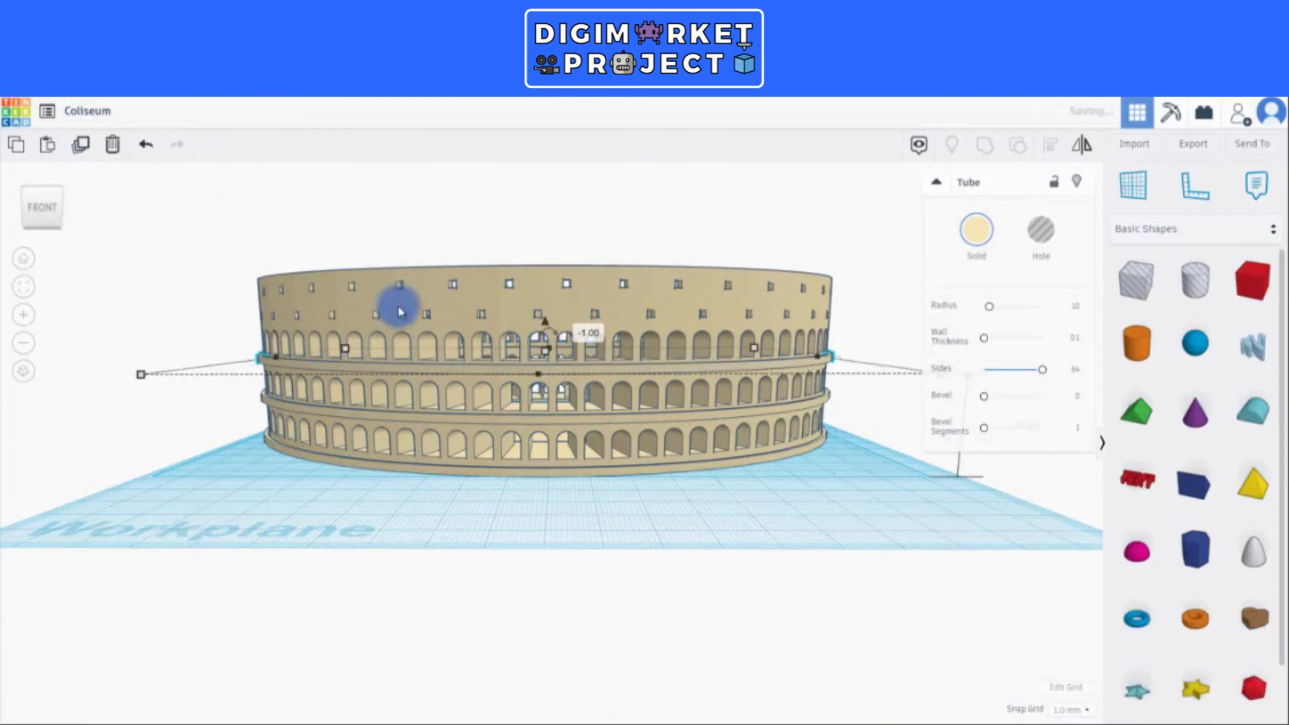
{"action": "left_click", "coordinate": [80, 148]}
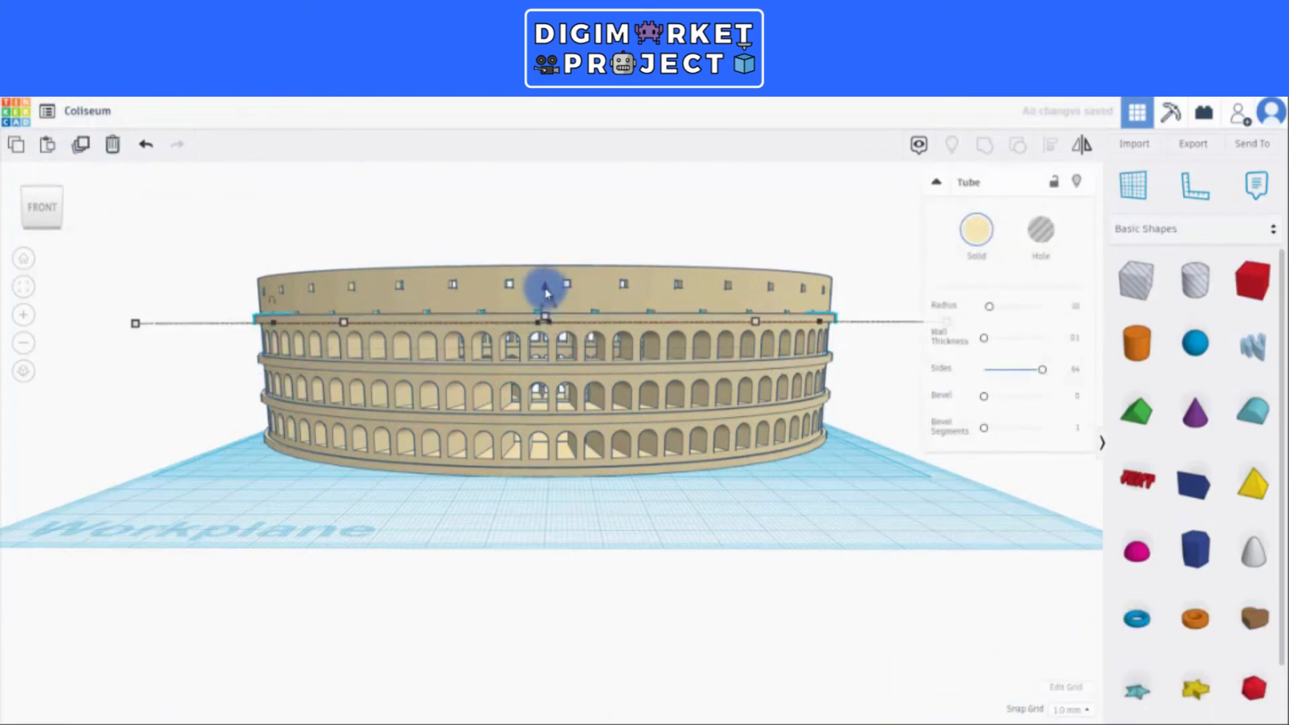
{"action": "left_click_drag", "start_coordinate": [545, 292], "coordinate": [545, 295]}
- Add another copy of the tube molding raised 12 mm, around the Colosseum's top rim
{"action": "scroll", "coordinate": [640, 357], "scroll_direction": "up", "scroll_amount": 5}
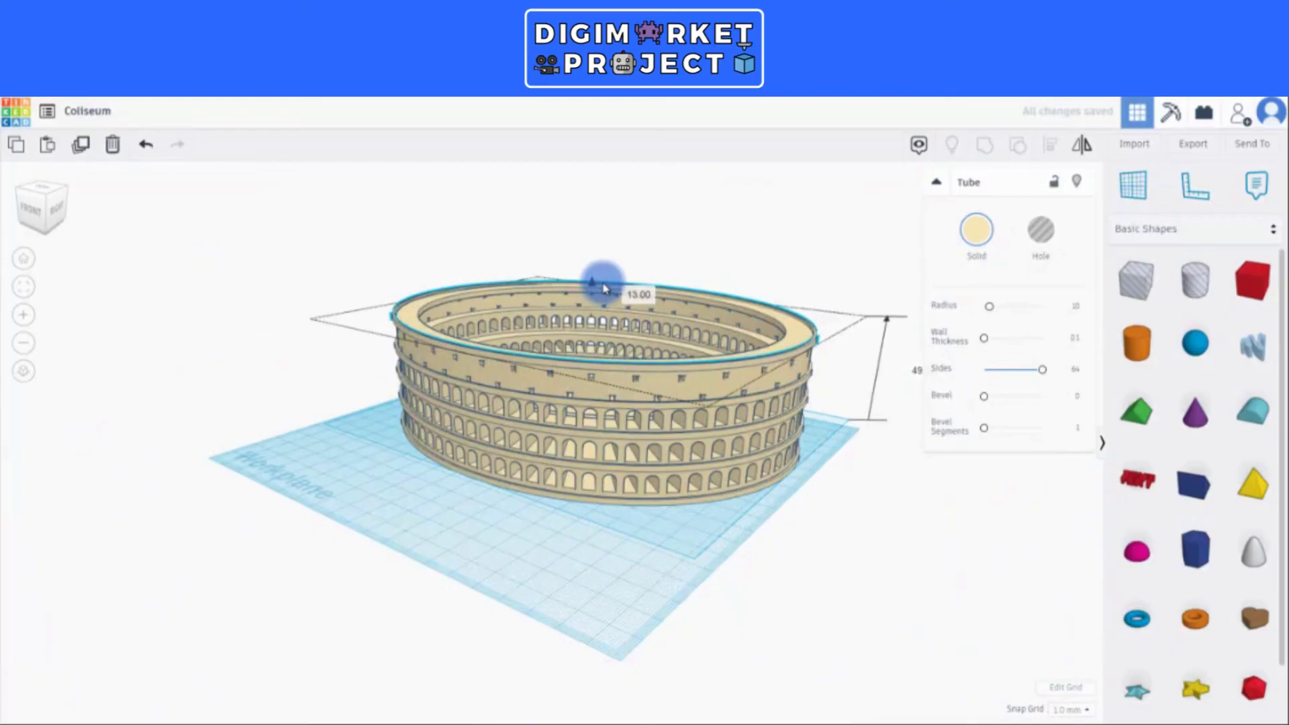
{"action": "left_click_drag", "start_coordinate": [605, 289], "coordinate": [605, 289]}
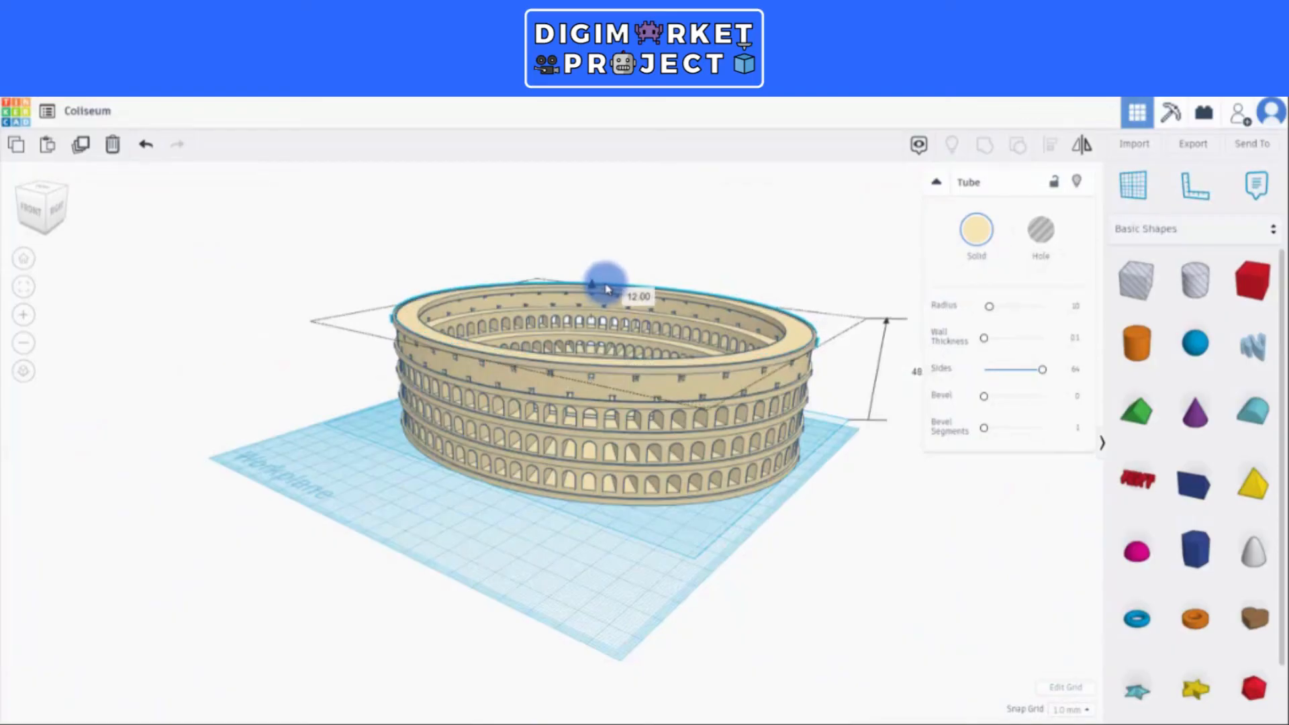
- Select the Colosseum together with all its tube moldings and group them into a single shape
{"action": "right_click_drag", "start_coordinate": [618, 298], "coordinate": [445, 535]}
{"action": "scroll", "coordinate": [599, 406], "scroll_direction": "down", "scroll_amount": 2}
{"action": "left_click_drag", "start_coordinate": [441, 535], "coordinate": [747, 266]}
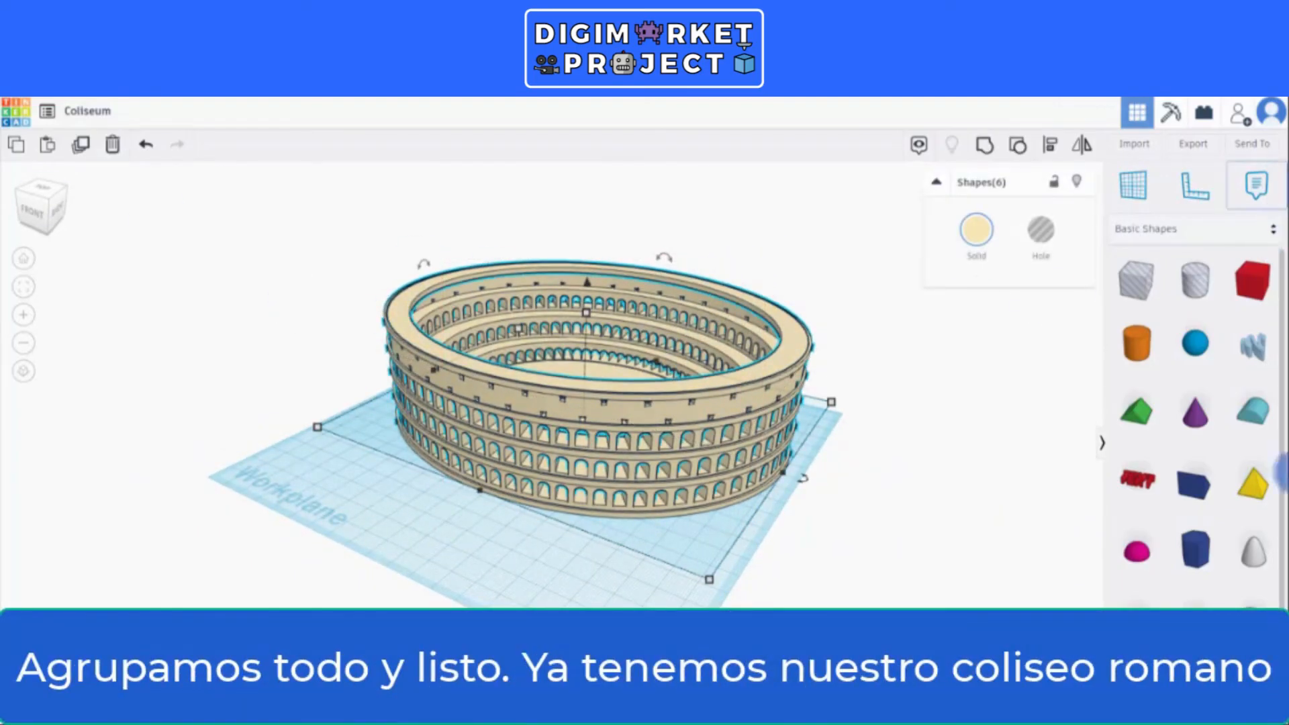
{"action": "left_click", "coordinate": [984, 150]}
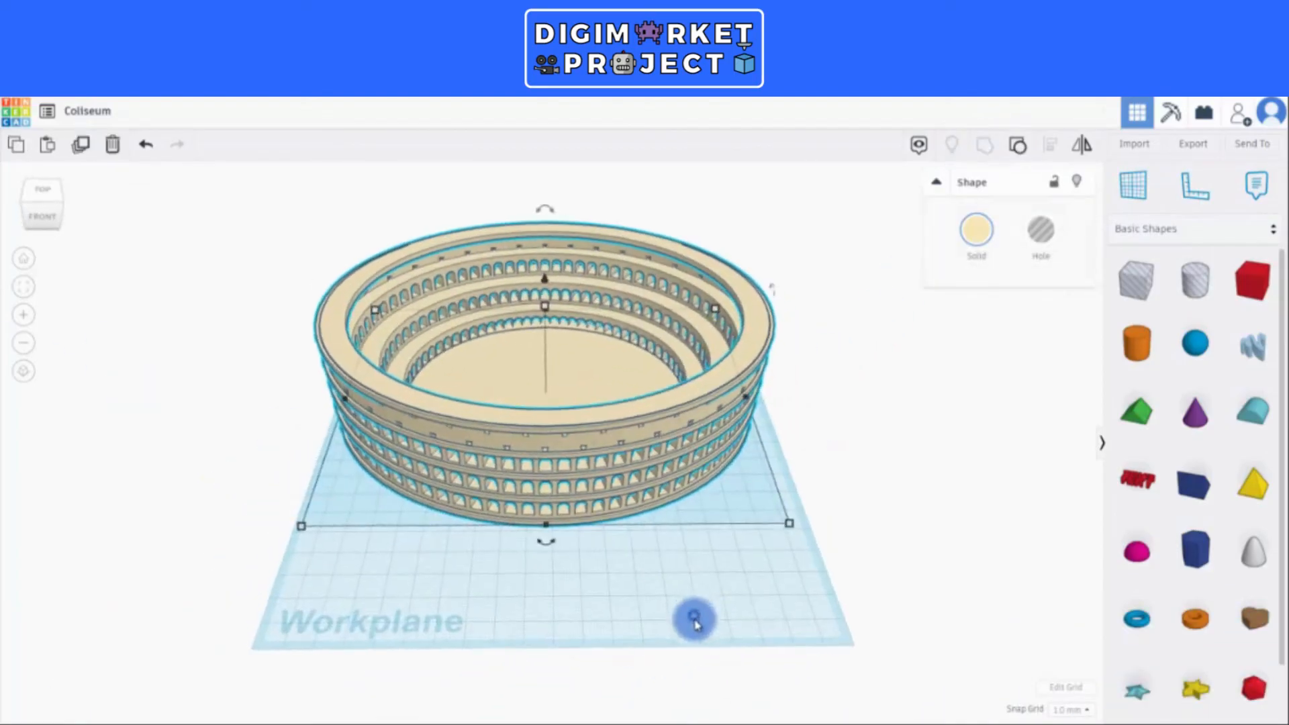
{"action": "left_click", "coordinate": [693, 618]}
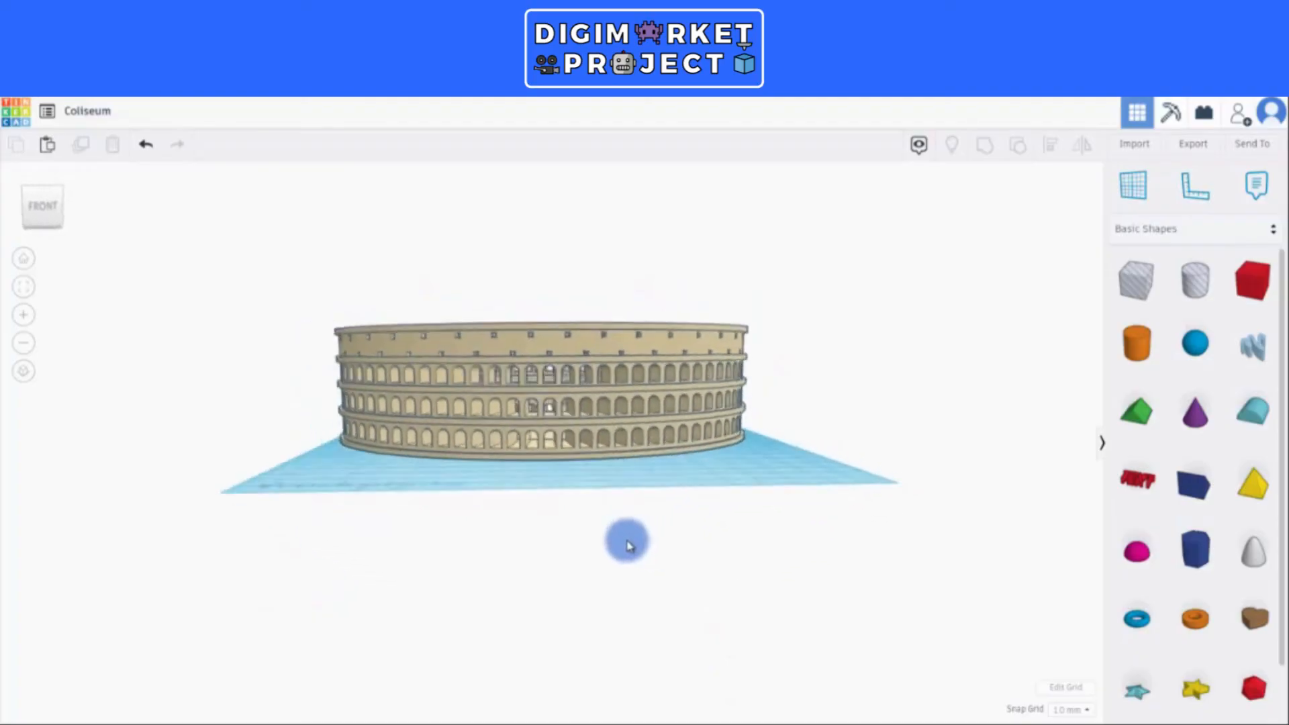